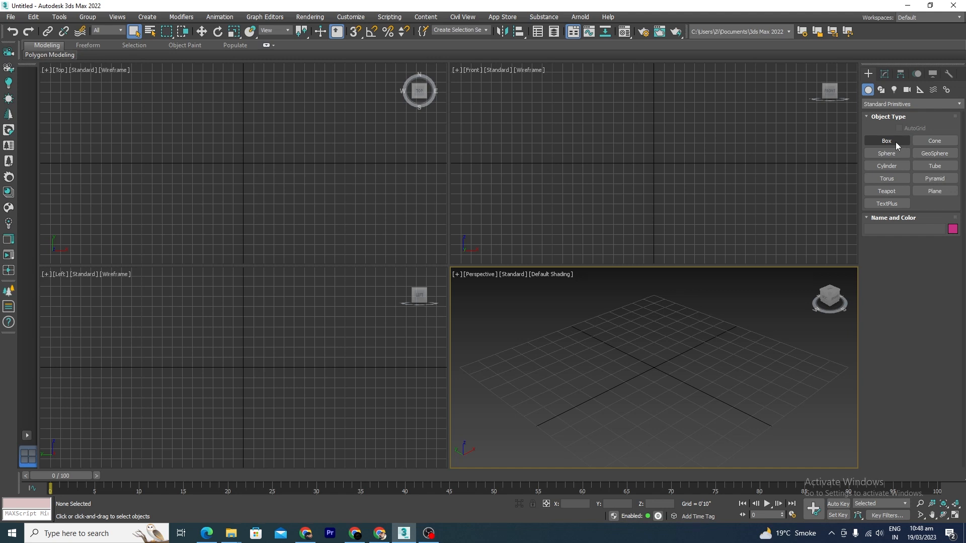
- Create a box about 3'11 1/2" long, 3'10" wide and 4'8 1/2" high in the perspective view
{"action": "left_click", "coordinate": [895, 142]}
{"action": "left_click_drag", "start_coordinate": [652, 370], "coordinate": [654, 455]}
{"action": "left_click", "coordinate": [660, 344]}
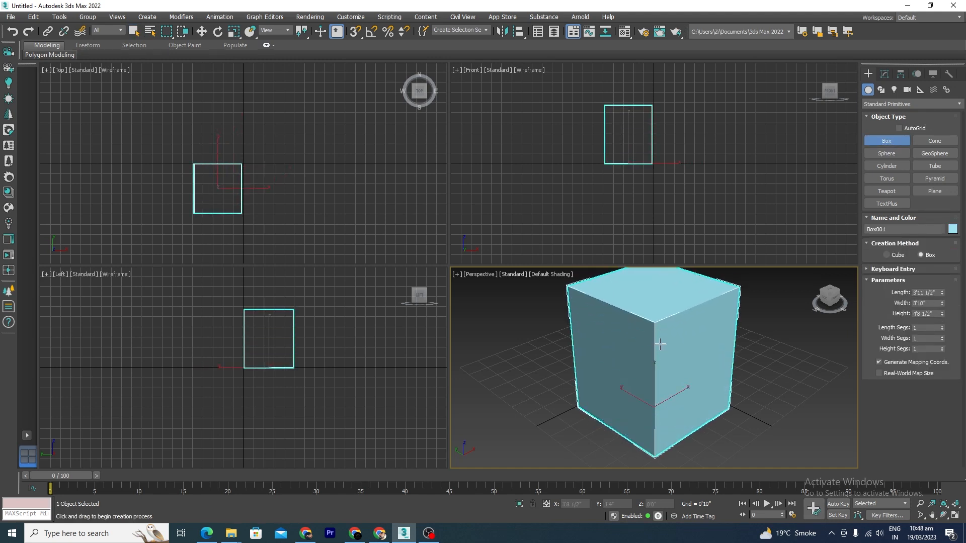
{"action": "right_click", "coordinate": [660, 344]}
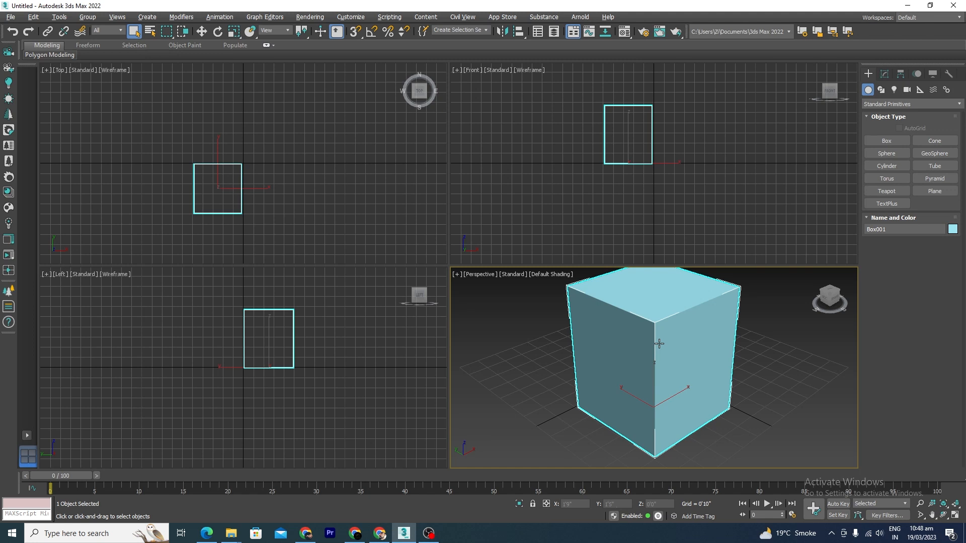
- Maximize the perspective viewport and turn on edged faces
{"action": "key", "text": "alt+w"}
{"action": "middle_click_drag", "start_coordinate": [703, 236], "coordinate": [711, 267]}
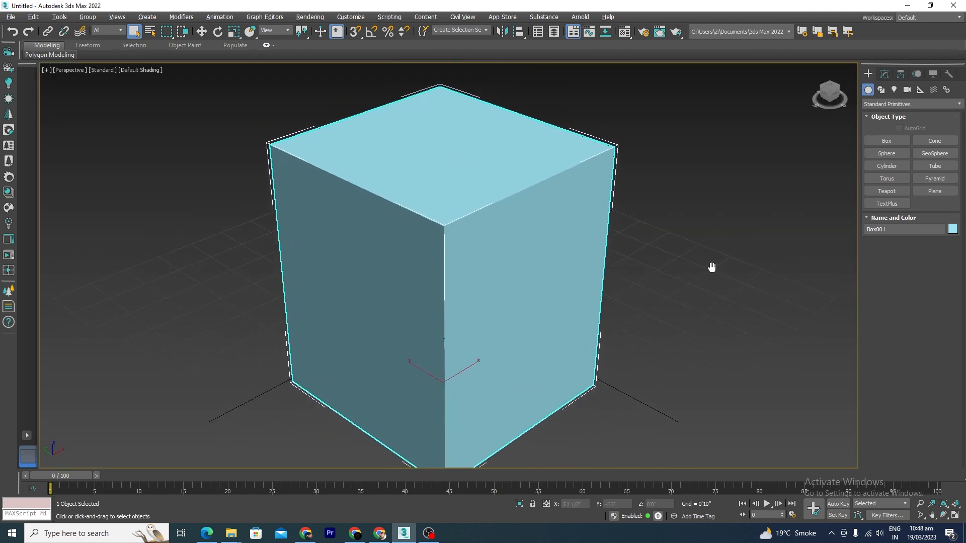
{"action": "key", "text": "F4"}
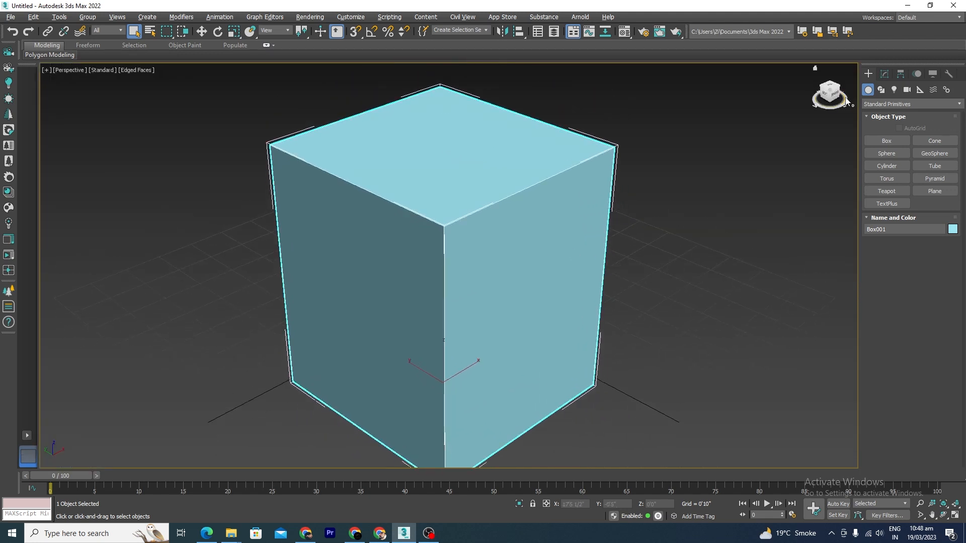
- Set the box's length, width and height segments to 6 each and deselect the box
{"action": "left_click", "coordinate": [884, 74]}
{"action": "left_click", "coordinate": [925, 257]}
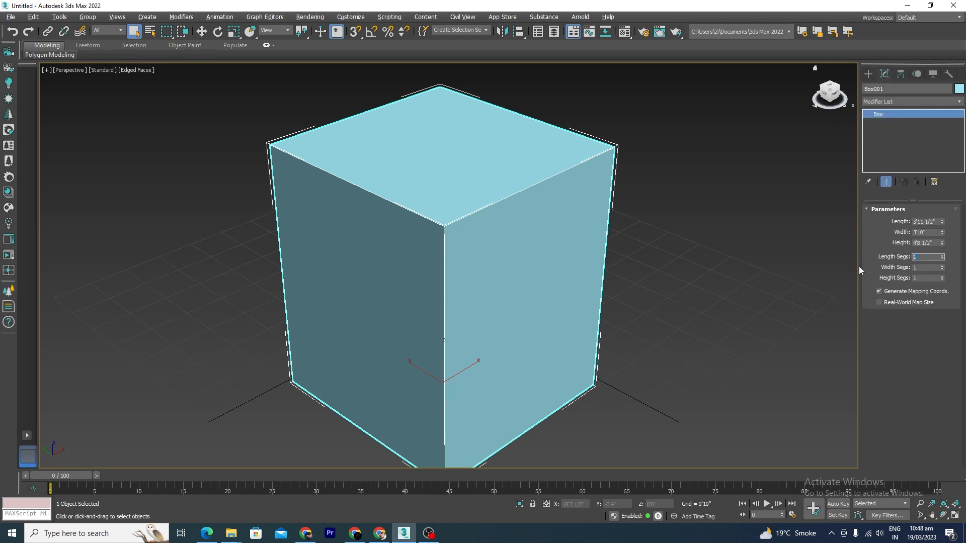
{"action": "type", "text": "6"}
{"action": "key", "text": "Tab"}
{"action": "type", "text": "6"}
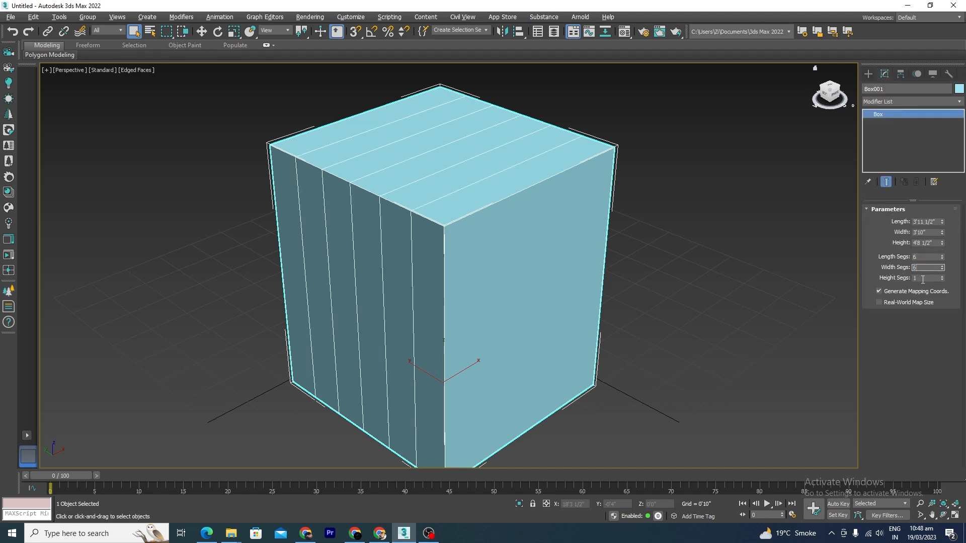
{"action": "key", "text": "Return"}
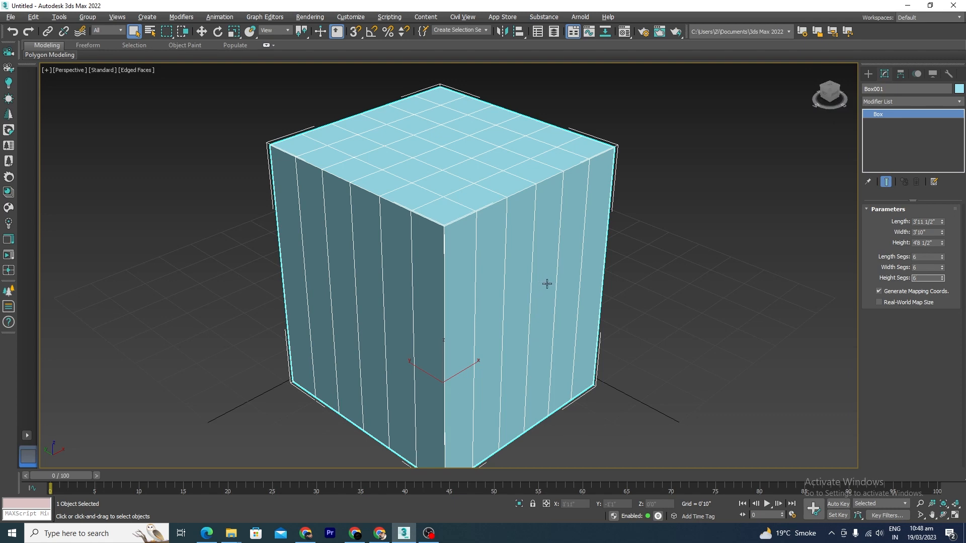
{"action": "left_click", "coordinate": [761, 288]}
- Select the box and set its object color to dark red from the basic palette
{"action": "scroll", "coordinate": [619, 300], "scroll_direction": "down", "scroll_amount": 5}
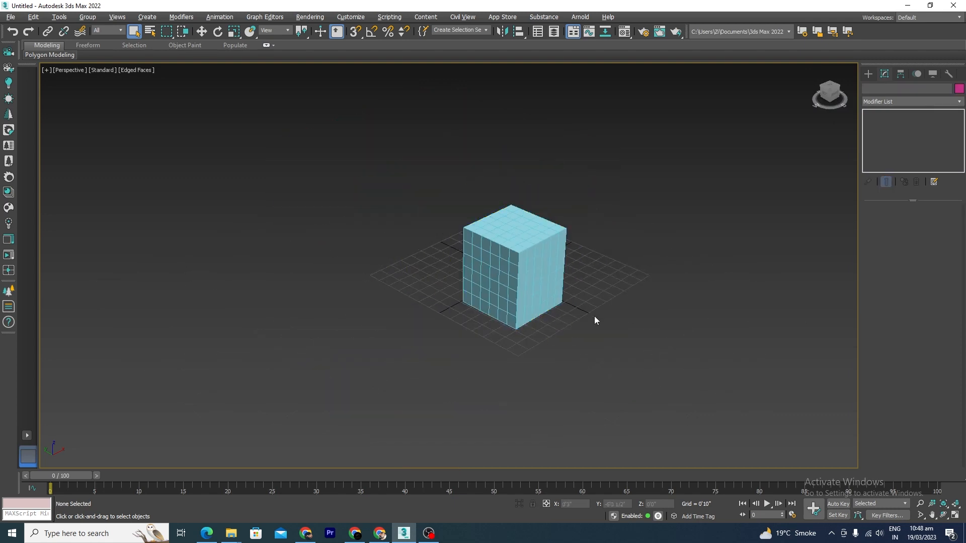
{"action": "middle_click_drag", "start_coordinate": [581, 333], "coordinate": [534, 330], "text": "alt"}
{"action": "scroll", "coordinate": [537, 282], "scroll_direction": "up", "scroll_amount": 6}
{"action": "scroll", "coordinate": [537, 345], "scroll_direction": "down", "scroll_amount": 5}
{"action": "left_click", "coordinate": [535, 330]}
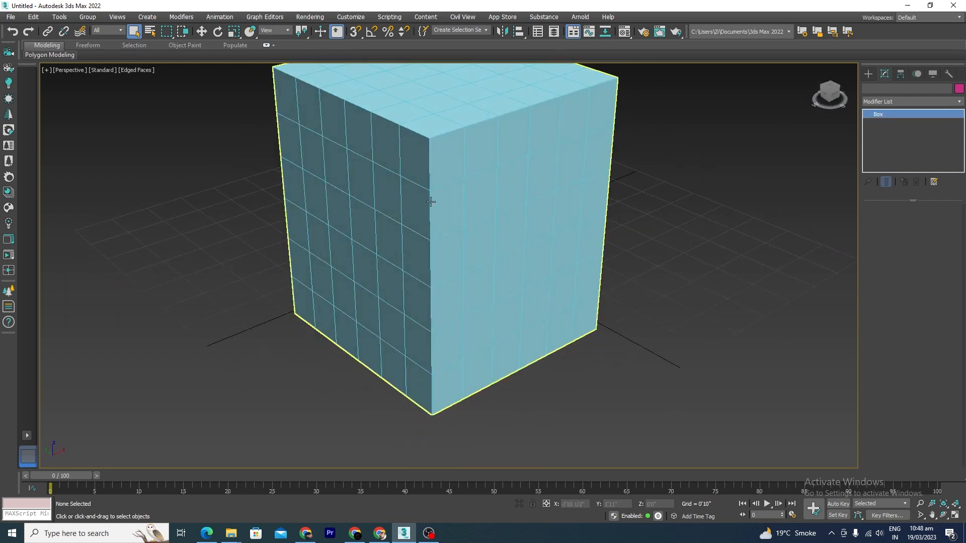
{"action": "left_click", "coordinate": [960, 89]}
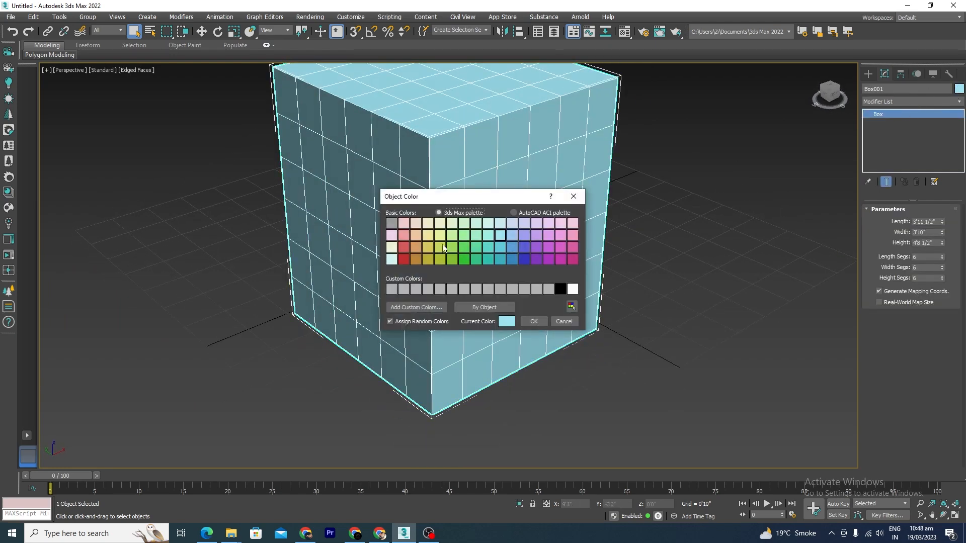
{"action": "left_click", "coordinate": [404, 259]}
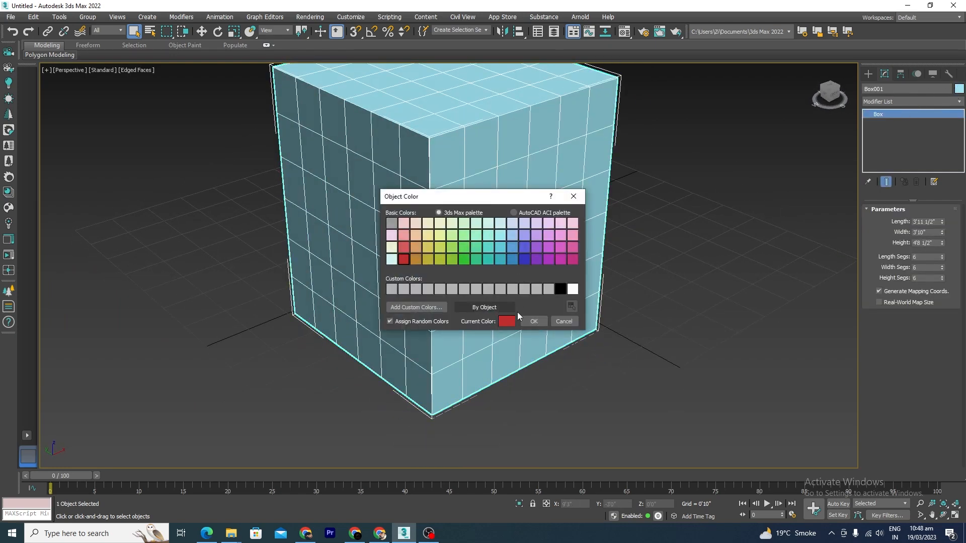
{"action": "left_click", "coordinate": [534, 321]}
- Change the box's object color to pale yellow from the basic palette
{"action": "middle_click_drag", "start_coordinate": [620, 330], "coordinate": [584, 332], "text": "alt"}
{"action": "scroll", "coordinate": [597, 331], "scroll_direction": "down", "scroll_amount": 6}
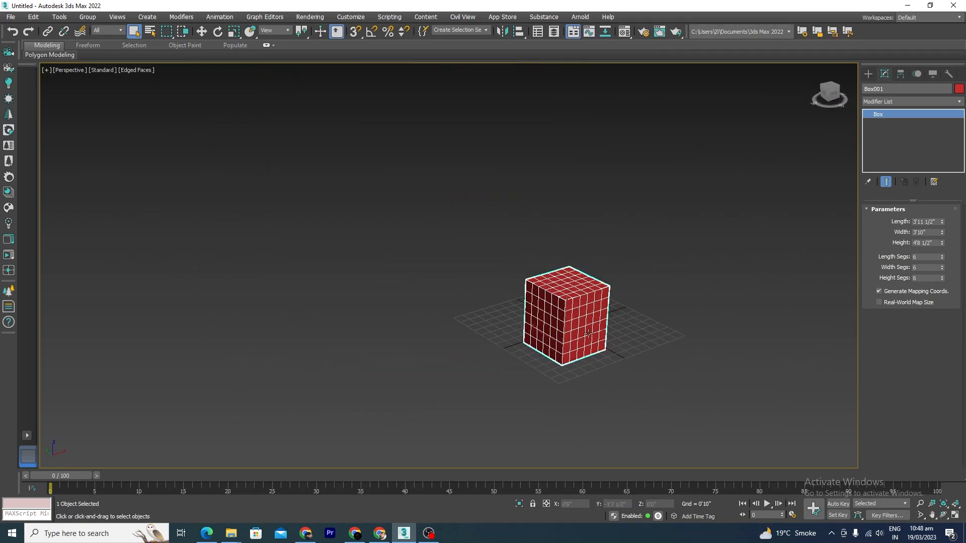
{"action": "scroll", "coordinate": [578, 301], "scroll_direction": "up", "scroll_amount": 6}
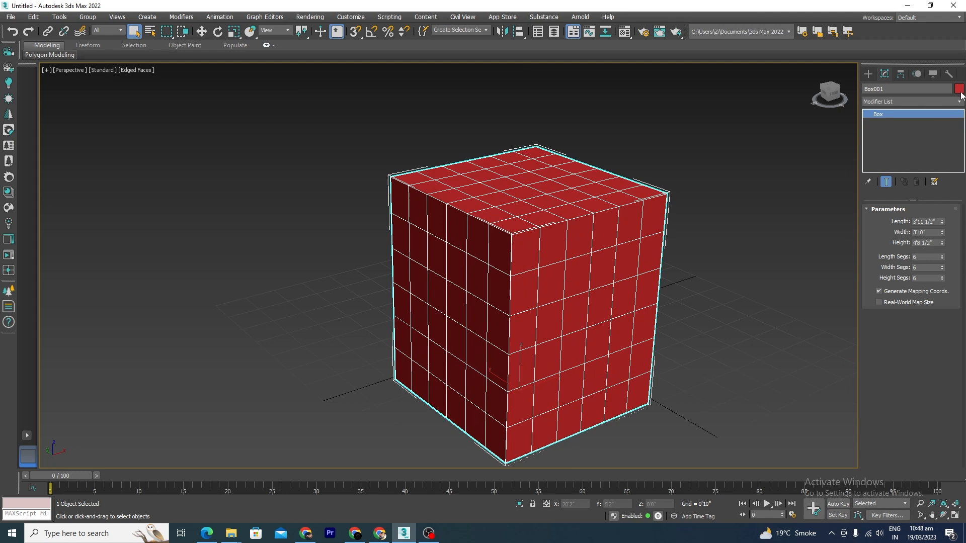
{"action": "left_click", "coordinate": [959, 89]}
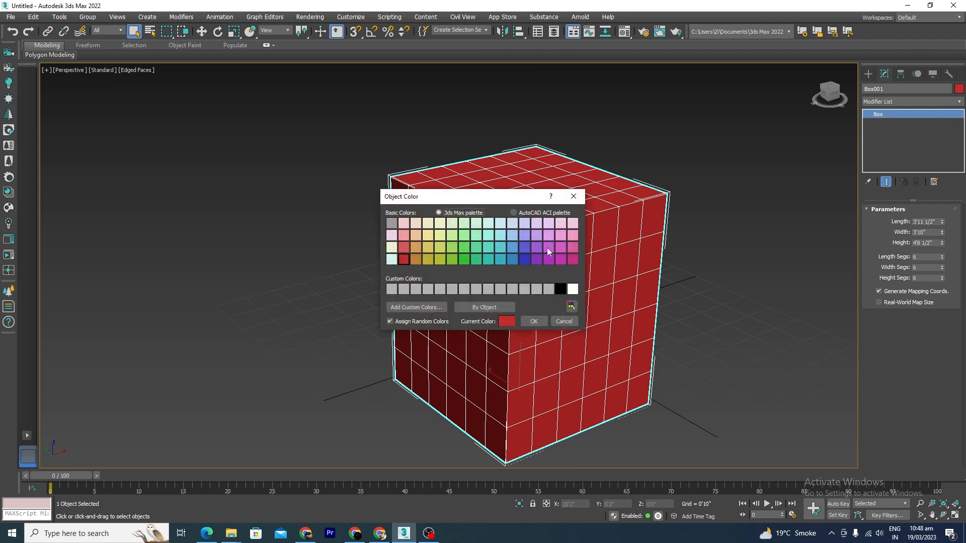
{"action": "left_click", "coordinate": [440, 235]}
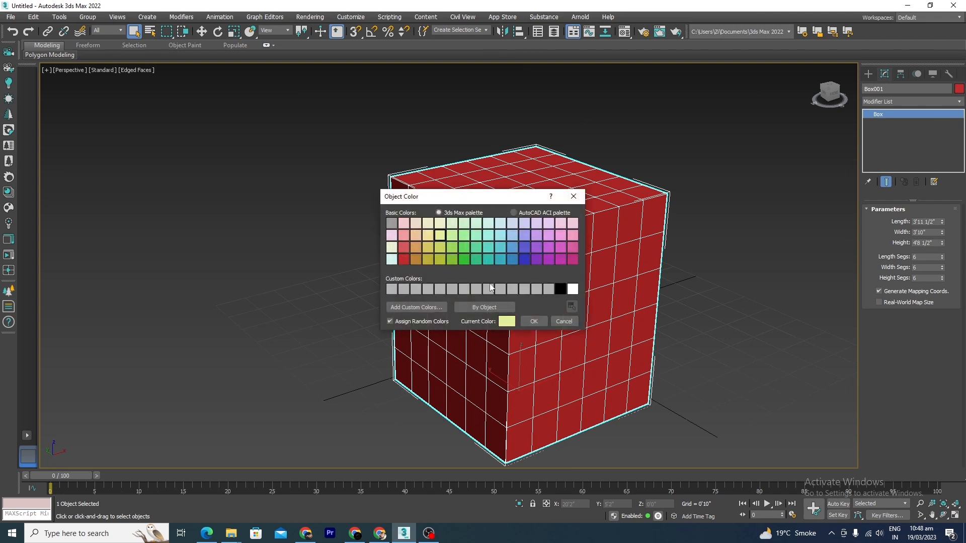
{"action": "left_click", "coordinate": [540, 324]}
- Convert the box to an Editable Poly
{"action": "middle_click_drag", "start_coordinate": [659, 340], "coordinate": [674, 374], "text": "alt"}
{"action": "right_click", "coordinate": [556, 219]}
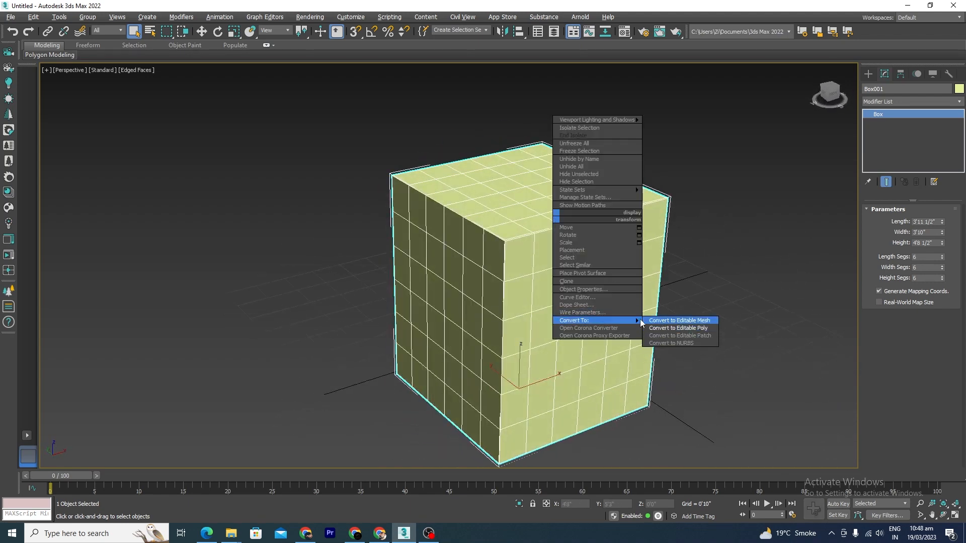
{"action": "left_click", "coordinate": [654, 327]}
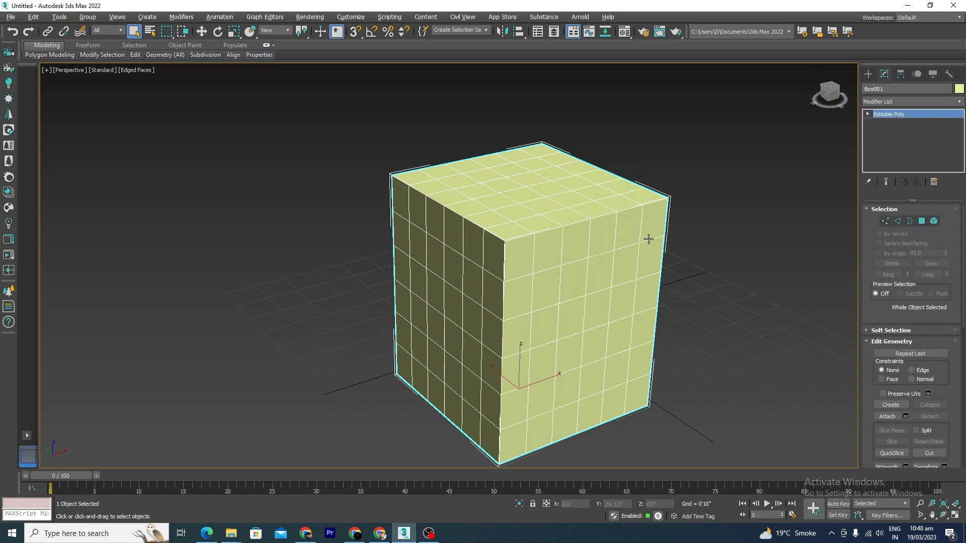
- Switch the editable poly box to vertex sub-object level
{"action": "scroll", "coordinate": [532, 168], "scroll_direction": "down", "scroll_amount": 4}
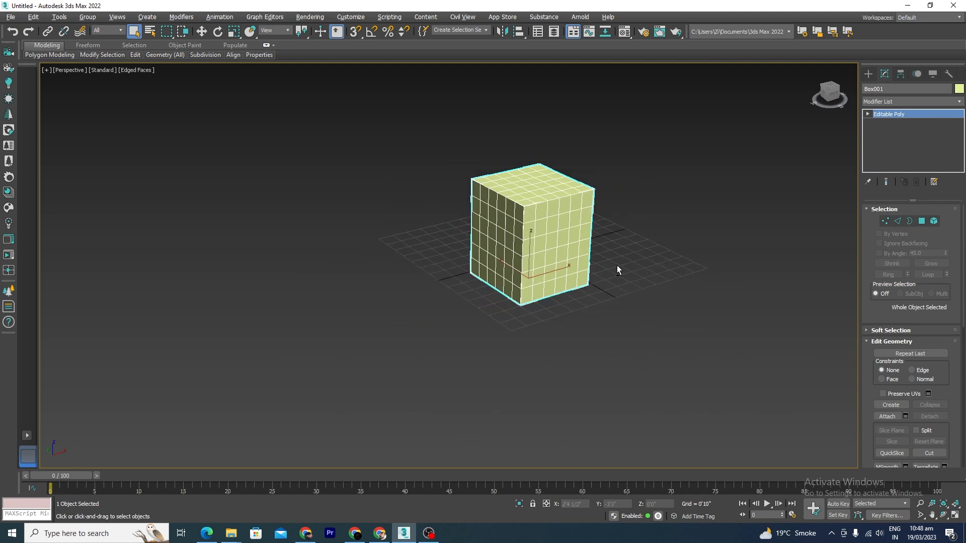
{"action": "middle_click_drag", "start_coordinate": [619, 269], "coordinate": [556, 190], "text": "alt"}
{"action": "scroll", "coordinate": [557, 194], "scroll_direction": "up", "scroll_amount": 4}
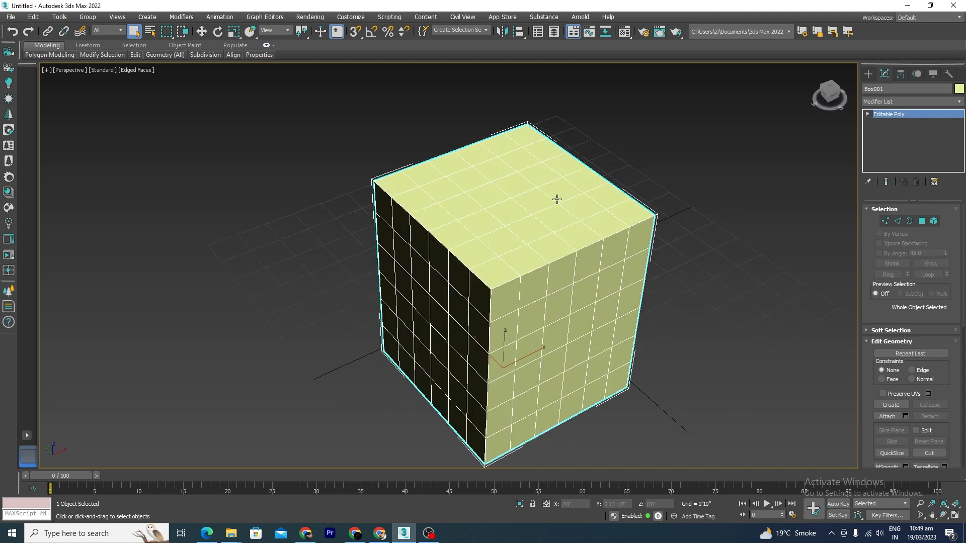
{"action": "left_click", "coordinate": [885, 220]}
- Select a single vertex in the middle of the box's top face and try moving it vertically
{"action": "scroll", "coordinate": [539, 185], "scroll_direction": "up", "scroll_amount": 6}
{"action": "left_click", "coordinate": [534, 183]}
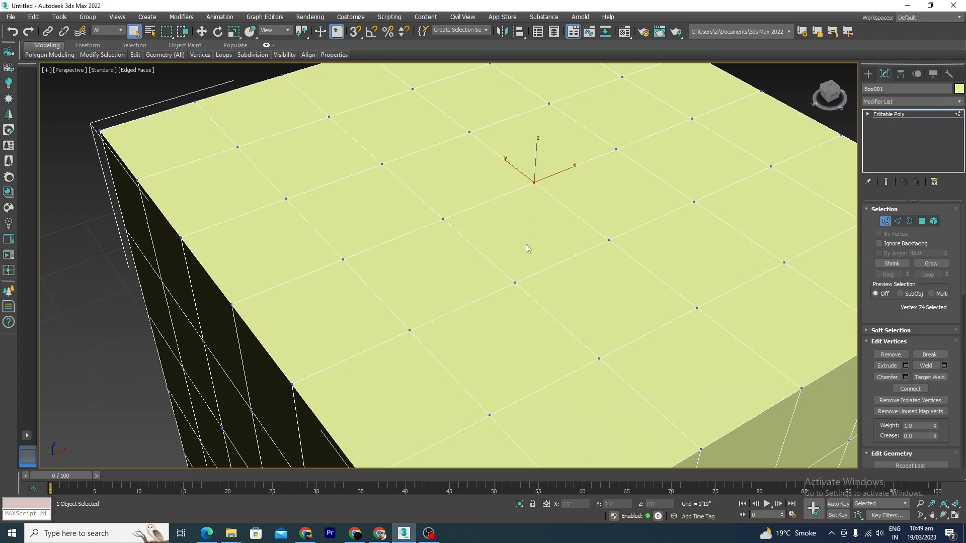
{"action": "scroll", "coordinate": [533, 234], "scroll_direction": "down", "scroll_amount": 3}
{"action": "key", "text": "w"}
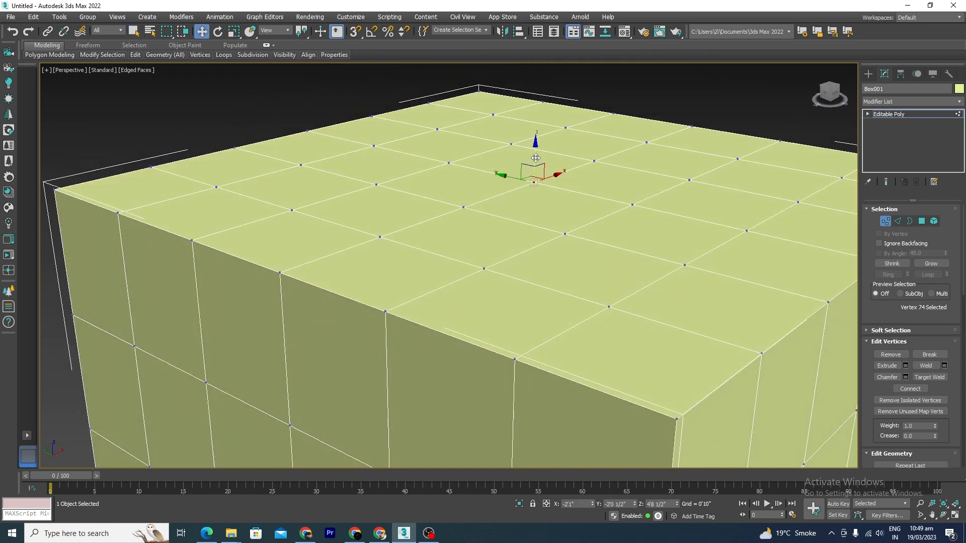
{"action": "left_click_drag", "start_coordinate": [536, 157], "coordinate": [547, 201]}
{"action": "scroll", "coordinate": [548, 207], "scroll_direction": "down", "scroll_amount": 5}
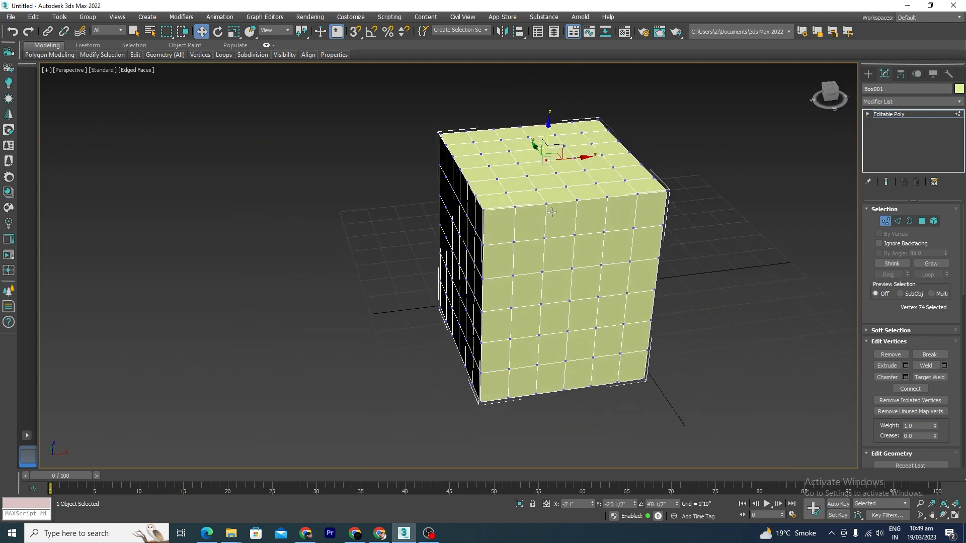
{"action": "middle_click_drag", "start_coordinate": [551, 212], "coordinate": [603, 199], "text": "alt"}
{"action": "scroll", "coordinate": [620, 180], "scroll_direction": "up", "scroll_amount": 5}
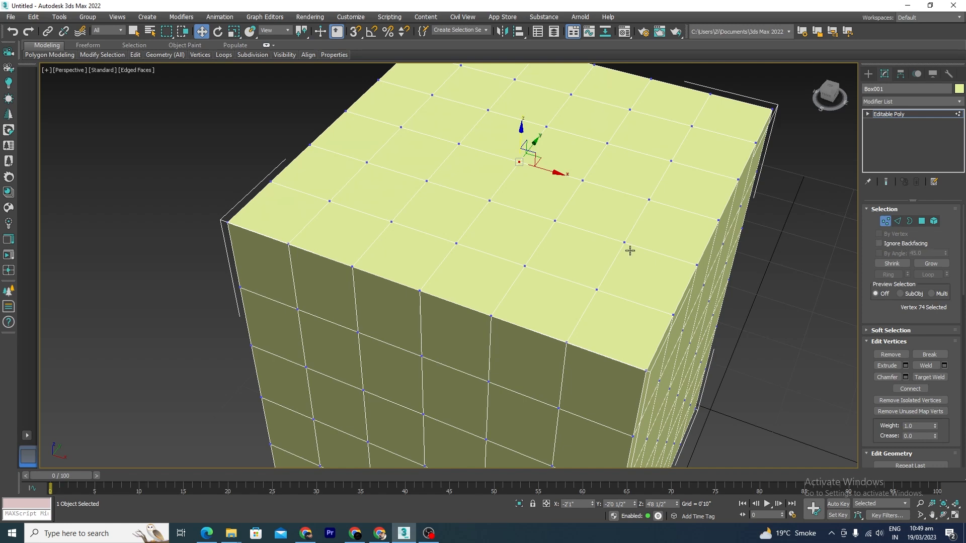
- In the top view, select the central 3 by 3 block of vertices through the whole box
{"action": "key", "text": "t"}
{"action": "scroll", "coordinate": [513, 267], "scroll_direction": "down", "scroll_amount": 2}
{"action": "middle_click_drag", "start_coordinate": [513, 267], "coordinate": [568, 241]}
{"action": "scroll", "coordinate": [524, 274], "scroll_direction": "up", "scroll_amount": 7}
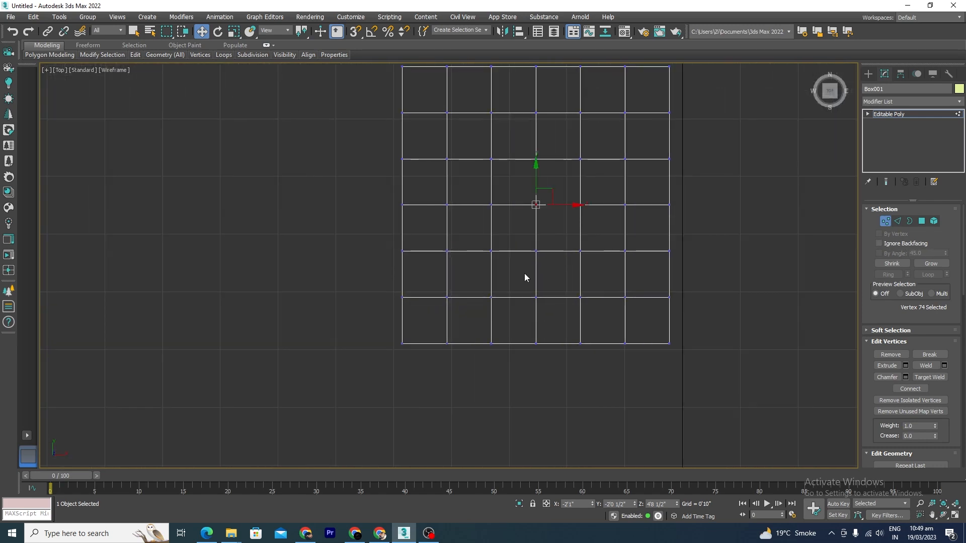
{"action": "left_click_drag", "start_coordinate": [639, 103], "coordinate": [427, 307]}
{"action": "left_click_drag", "start_coordinate": [594, 136], "coordinate": [477, 282]}
- Switch the viewport display from wireframe to default shading in a three-dimensional view of the box
{"action": "scroll", "coordinate": [585, 240], "scroll_direction": "down", "scroll_amount": 3}
{"action": "mouse_move", "coordinate": [589, 340]}
{"action": "middle_mouse_down", "text": "alt"}
{"action": "mouse_move", "coordinate": [666, 274]}
{"action": "mouse_move", "coordinate": [634, 280]}
{"action": "mouse_move", "coordinate": [641, 319]}
{"action": "mouse_move", "coordinate": [632, 275]}
{"action": "mouse_move", "coordinate": [632, 330]}
{"action": "mouse_move", "coordinate": [609, 350]}
{"action": "mouse_move", "coordinate": [611, 261]}
{"action": "mouse_move", "coordinate": [563, 353]}
{"action": "mouse_move", "coordinate": [588, 244]}
{"action": "mouse_move", "coordinate": [585, 354]}
{"action": "middle_mouse_up", "text": "alt"}
{"action": "key", "text": "F3"}
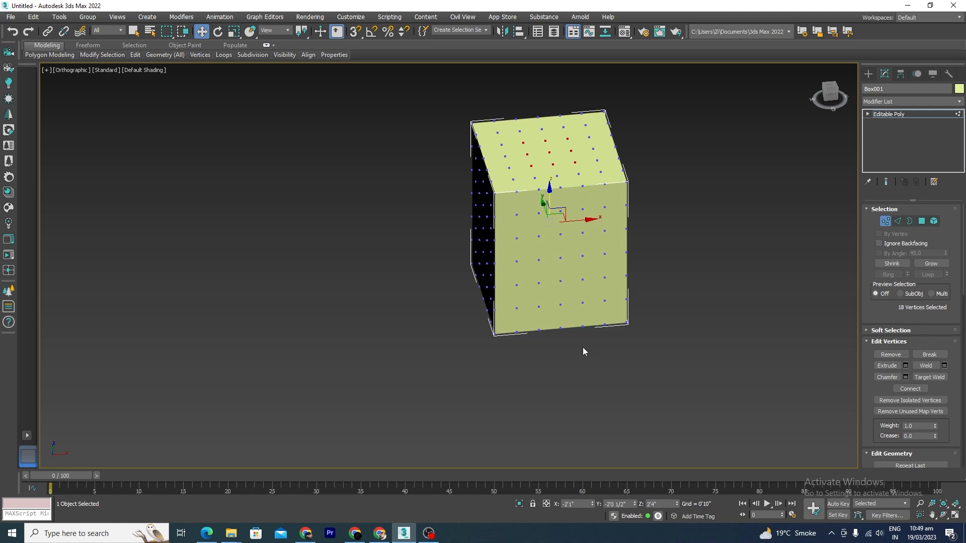
{"action": "key", "text": "F3"}
{"action": "mouse_move", "coordinate": [595, 255]}
{"action": "middle_mouse_down", "text": "alt"}
{"action": "mouse_move", "coordinate": [563, 311]}
{"action": "mouse_move", "coordinate": [574, 302]}
{"action": "mouse_move", "coordinate": [528, 201]}
{"action": "middle_mouse_up", "text": "alt"}
{"action": "key", "text": "F3"}
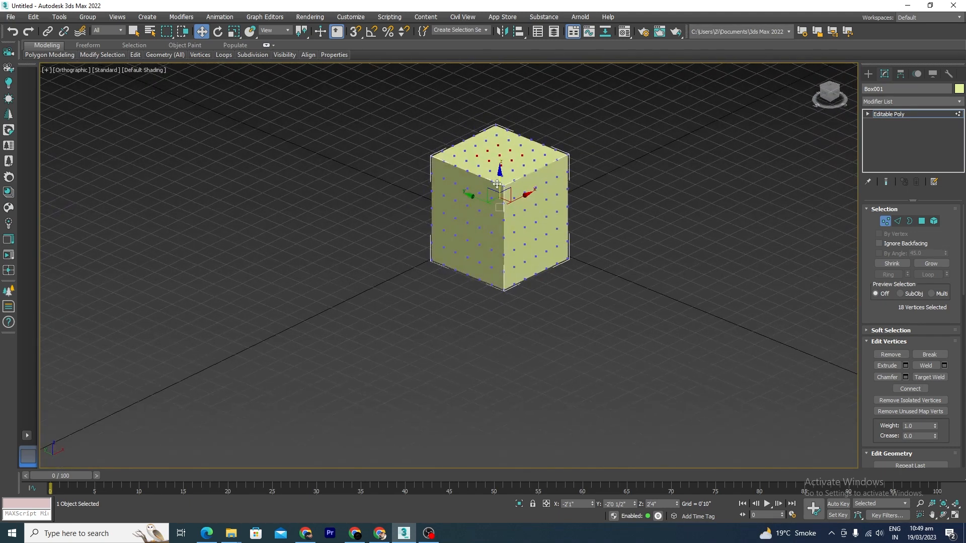
- Try raising the selected central vertices along Z, and undo the move
{"action": "left_click_drag", "start_coordinate": [497, 184], "coordinate": [505, 130]}
{"action": "middle_click_drag", "start_coordinate": [546, 327], "coordinate": [500, 261], "text": "alt"}
{"action": "middle_click_drag", "start_coordinate": [515, 203], "coordinate": [644, 325], "text": "alt"}
{"action": "key", "text": "ctrl+z"}
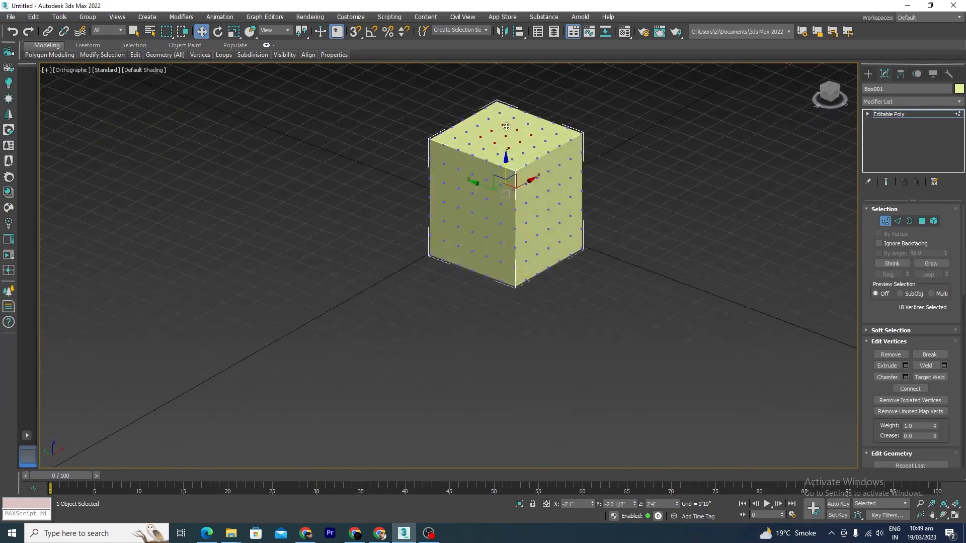
- Remove the vertices on the box's underside from the selection, keeping only the central nine on the top face
{"action": "scroll", "coordinate": [524, 169], "scroll_direction": "up", "scroll_amount": 5}
{"action": "scroll", "coordinate": [534, 182], "scroll_direction": "down", "scroll_amount": 5}
{"action": "middle_click_drag", "start_coordinate": [534, 182], "coordinate": [599, 219], "text": "alt"}
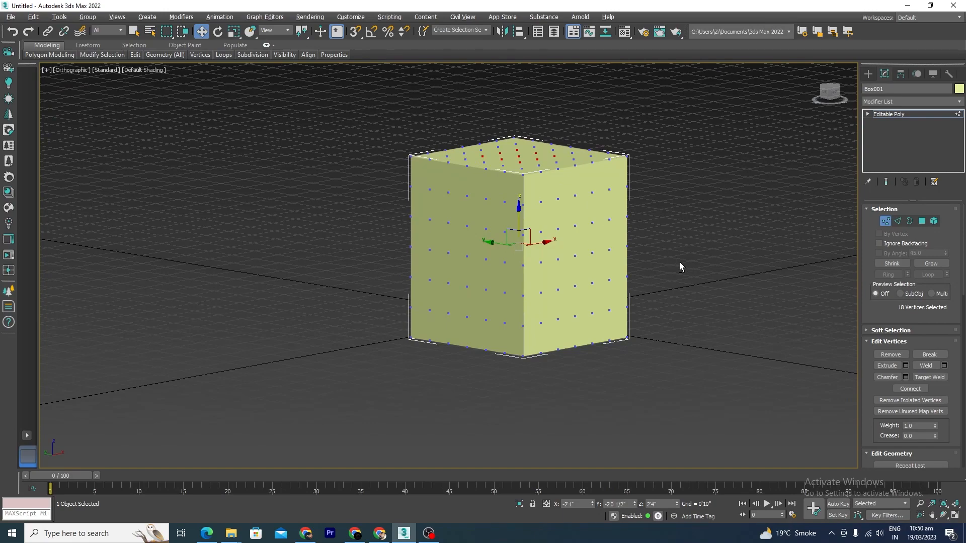
{"action": "left_click_drag", "start_coordinate": [760, 247], "coordinate": [185, 430], "text": "alt"}
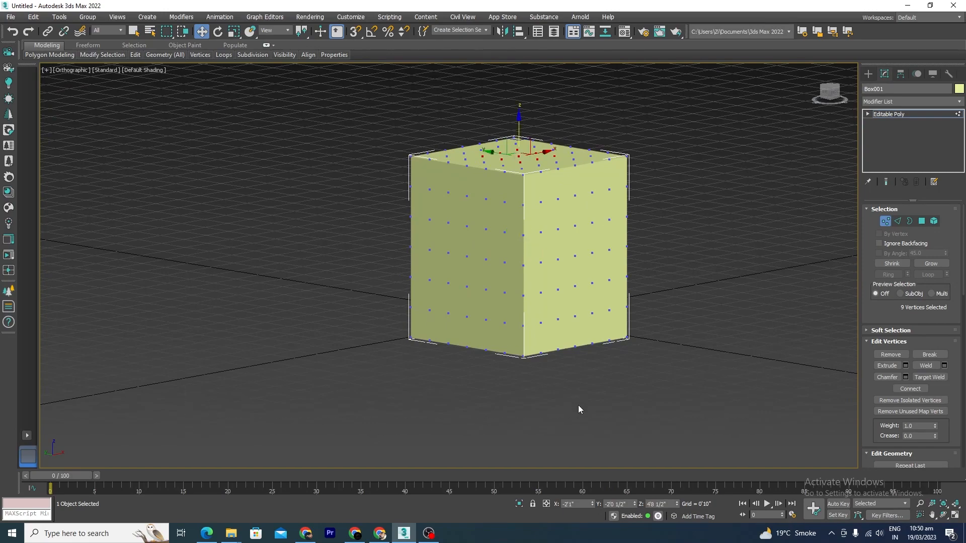
- Try lifting the nine central top-face vertices along Z, and undo the lift
{"action": "middle_click_drag", "start_coordinate": [578, 406], "coordinate": [556, 452], "text": "alt"}
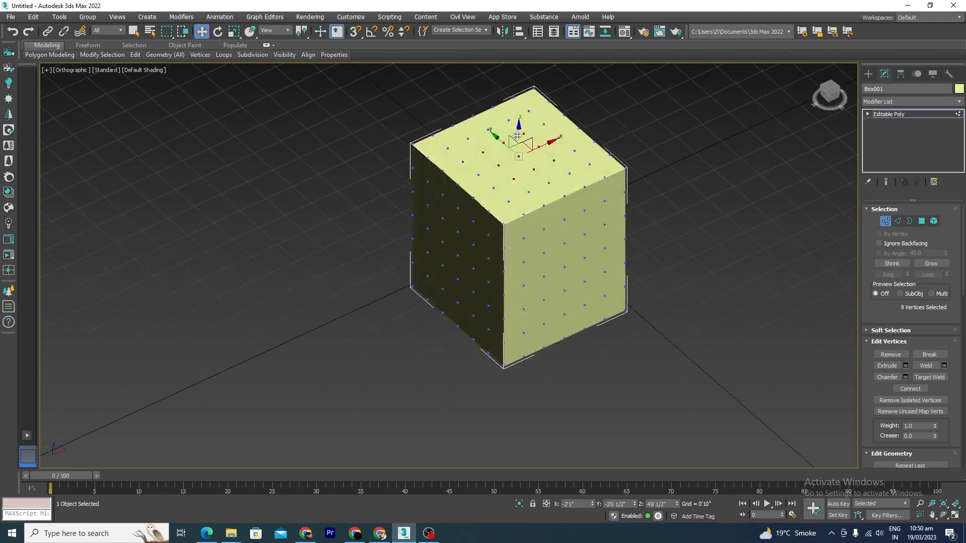
{"action": "left_click_drag", "start_coordinate": [517, 136], "coordinate": [525, 107]}
{"action": "key", "text": "ctrl+z"}
{"action": "middle_click_drag", "start_coordinate": [701, 253], "coordinate": [650, 276], "text": "alt"}
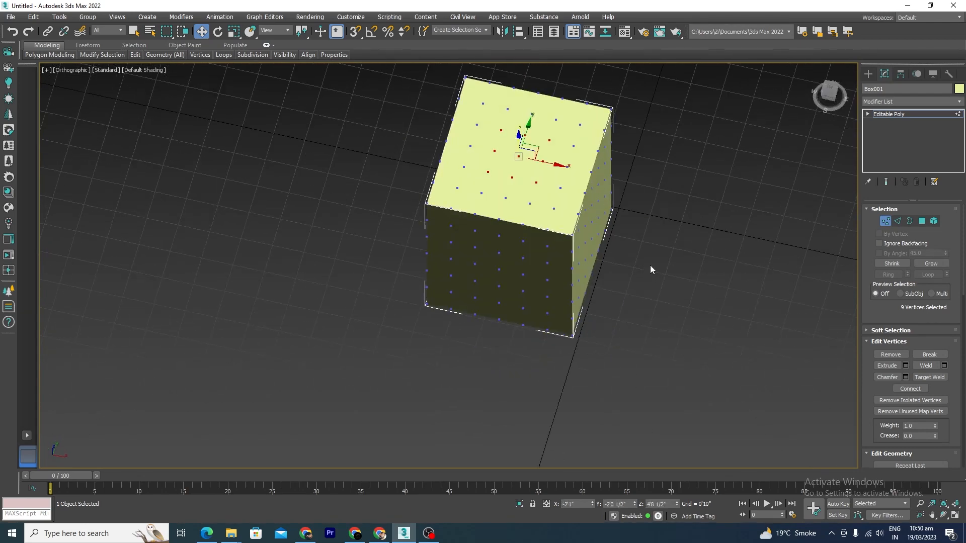
- In the top view, clear the selection, enable Ignore Backfacing and reselect the central 3 by 3 block of vertices
{"action": "key", "text": "t"}
{"action": "left_click", "coordinate": [552, 340]}
{"action": "scroll", "coordinate": [352, 356], "scroll_direction": "up", "scroll_amount": 5}
{"action": "scroll", "coordinate": [490, 314], "scroll_direction": "down", "scroll_amount": 2}
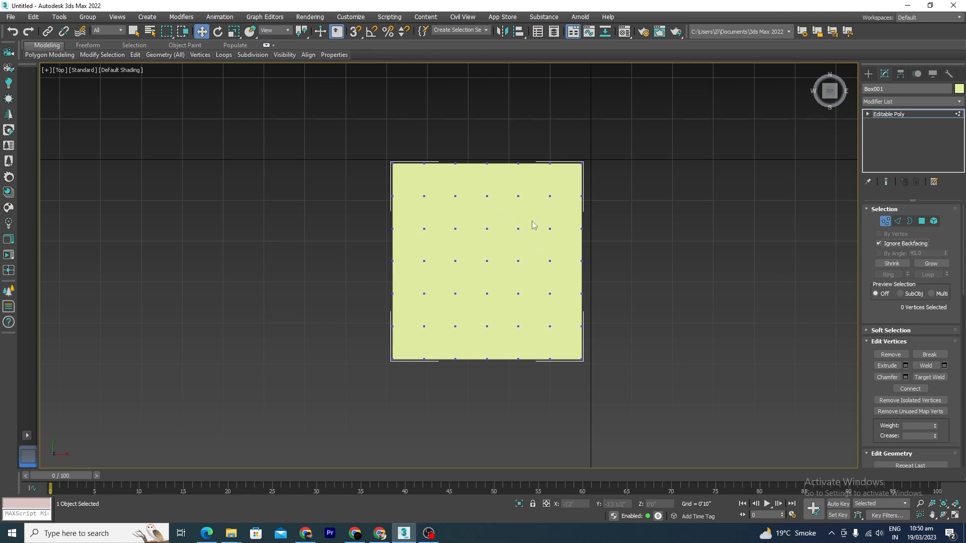
{"action": "left_click_drag", "start_coordinate": [452, 316], "coordinate": [451, 316]}
- Turn edged faces back on and view the selected top-face vertices from an angle
{"action": "key", "text": "F4"}
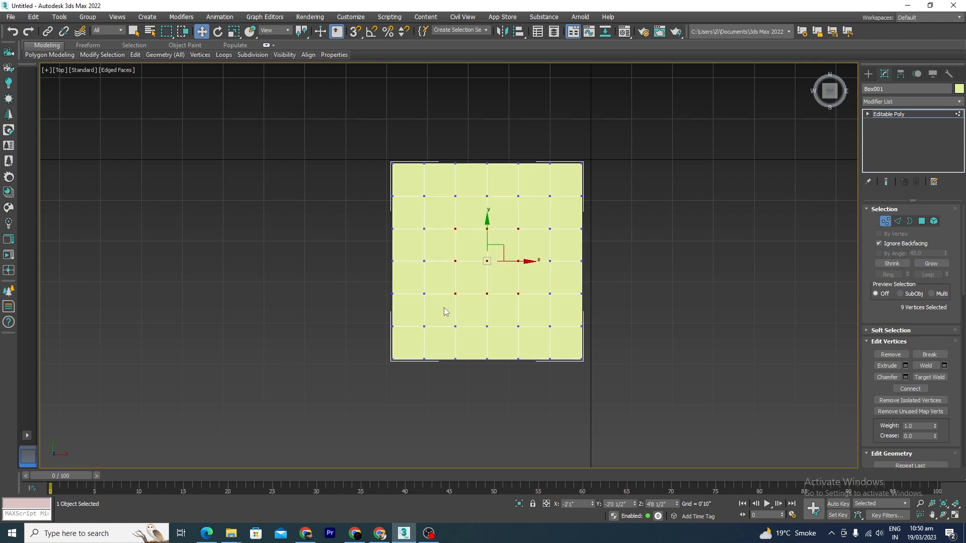
{"action": "scroll", "coordinate": [523, 251], "scroll_direction": "up", "scroll_amount": 2}
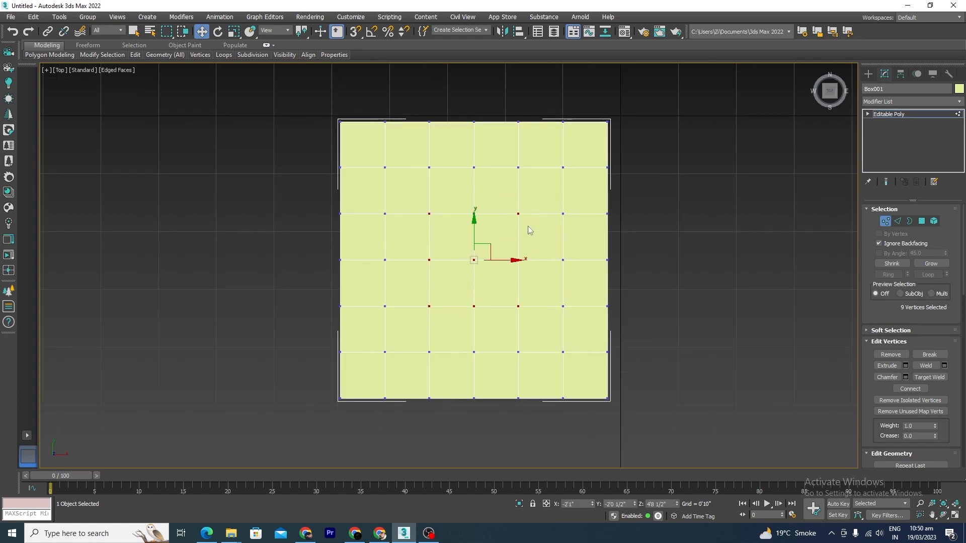
{"action": "middle_click_drag", "start_coordinate": [529, 217], "coordinate": [493, 226], "text": "alt"}
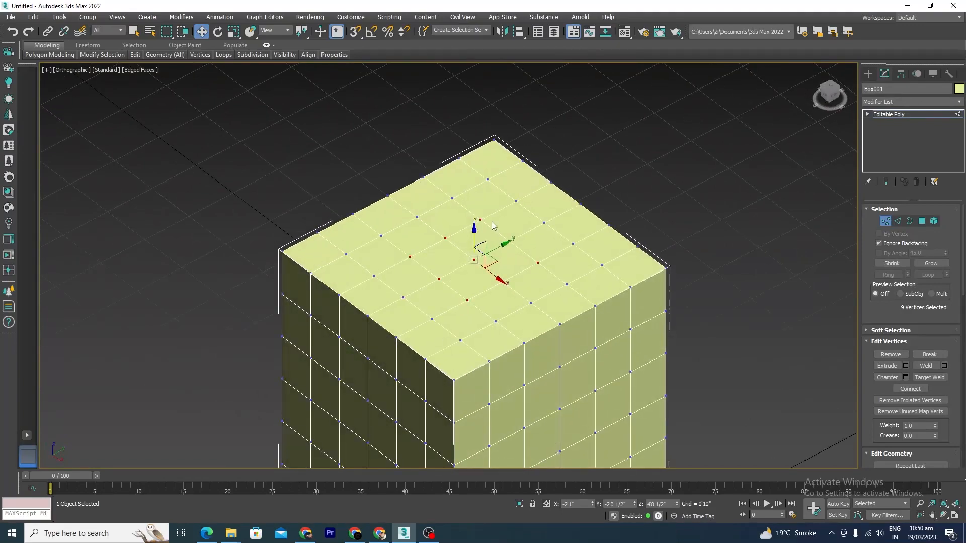
- Try raising the nine selected top-face vertices along Z to form a bump, and undo the lift
{"action": "left_click_drag", "start_coordinate": [476, 237], "coordinate": [495, 312]}
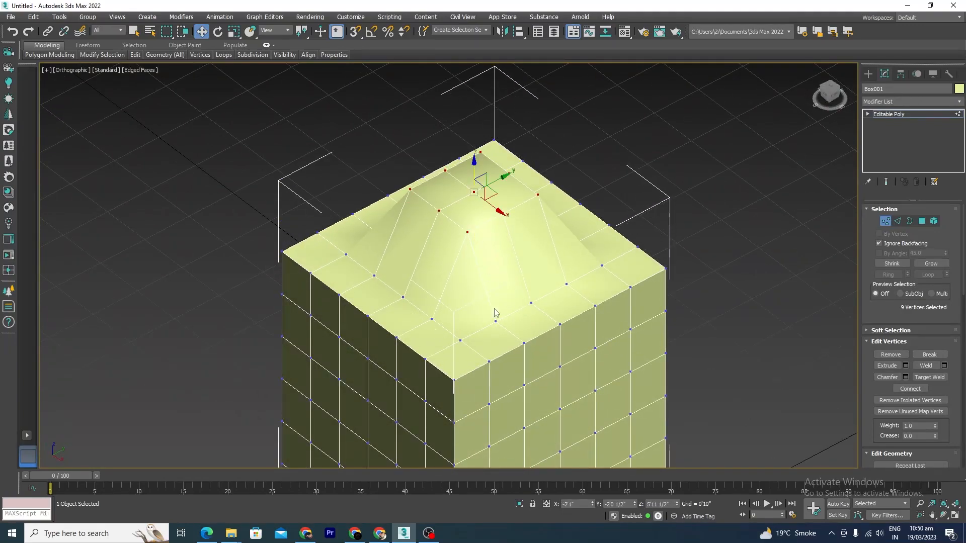
{"action": "mouse_move", "coordinate": [494, 312]}
{"action": "middle_mouse_down", "text": "alt"}
{"action": "mouse_move", "coordinate": [463, 263]}
{"action": "mouse_move", "coordinate": [429, 243]}
{"action": "mouse_move", "coordinate": [439, 200]}
{"action": "mouse_move", "coordinate": [448, 310]}
{"action": "mouse_move", "coordinate": [481, 315]}
{"action": "middle_mouse_up", "text": "alt"}
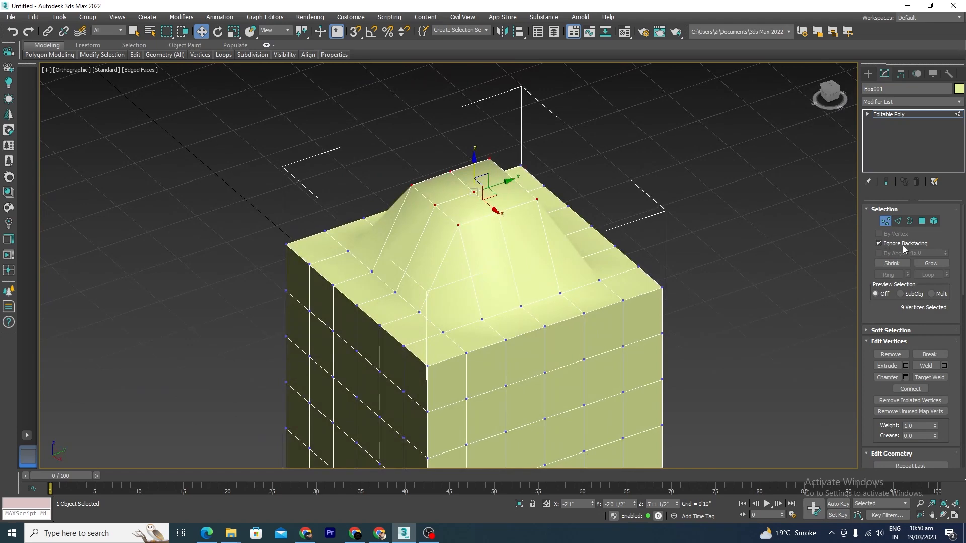
{"action": "left_click", "coordinate": [878, 244]}
{"action": "middle_click_drag", "start_coordinate": [654, 241], "coordinate": [626, 257], "text": "alt"}
{"action": "key", "text": "ctrl+z"}
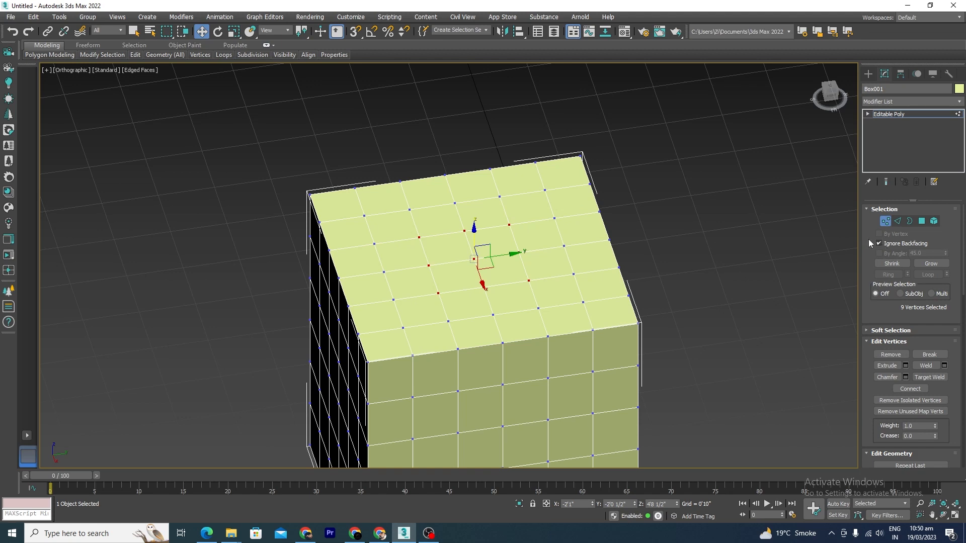
{"action": "middle_click_drag", "start_coordinate": [718, 301], "coordinate": [691, 303], "text": "alt"}
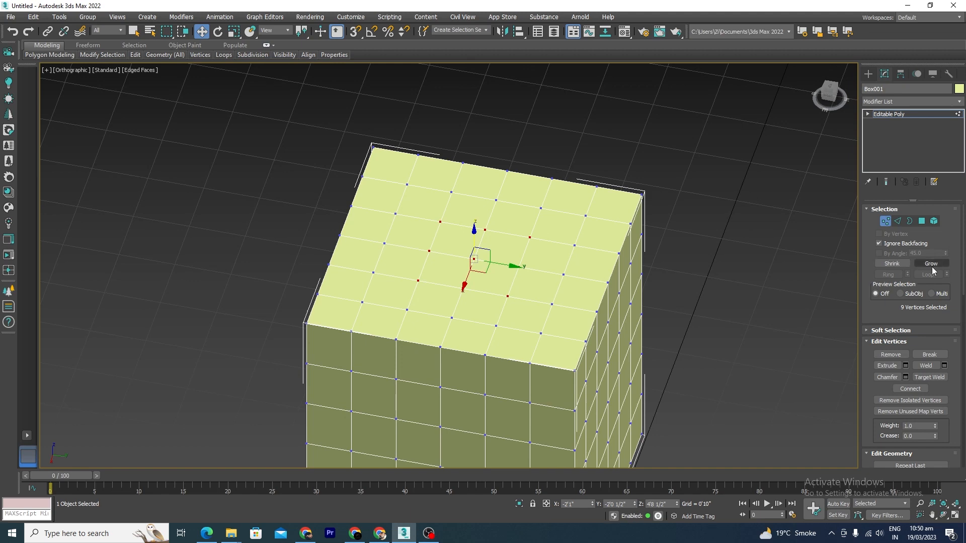
- Clear the vertex selection and select only the centre vertex of the top face
{"action": "left_click", "coordinate": [523, 261]}
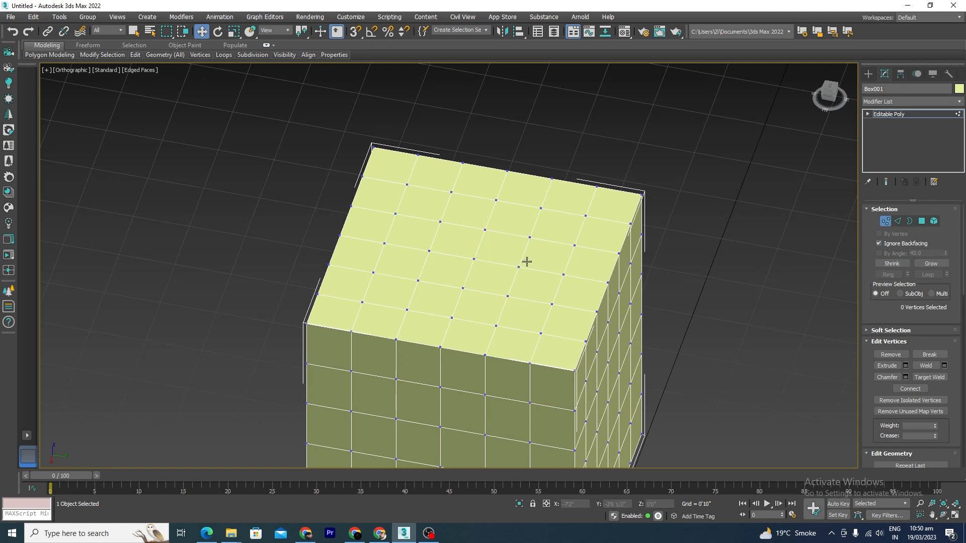
{"action": "scroll", "coordinate": [475, 258], "scroll_direction": "up", "scroll_amount": 4}
{"action": "left_click", "coordinate": [464, 258]}
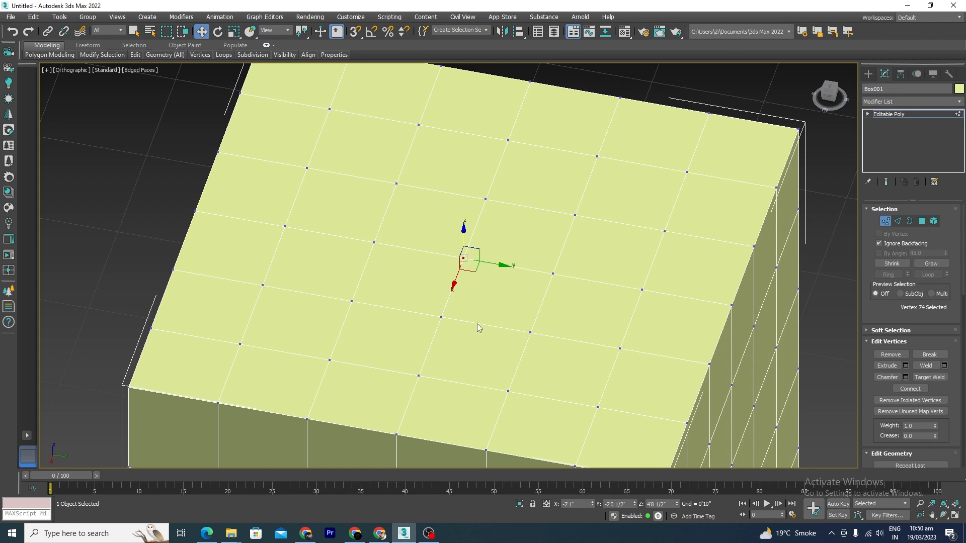
- Grow the selection outward from the centre vertex six times until it spreads over the top face and down the sides
{"action": "left_click", "coordinate": [930, 264]}
{"action": "left_click", "coordinate": [931, 264]}
{"action": "left_click", "coordinate": [930, 265]}
{"action": "left_click", "coordinate": [930, 264]}
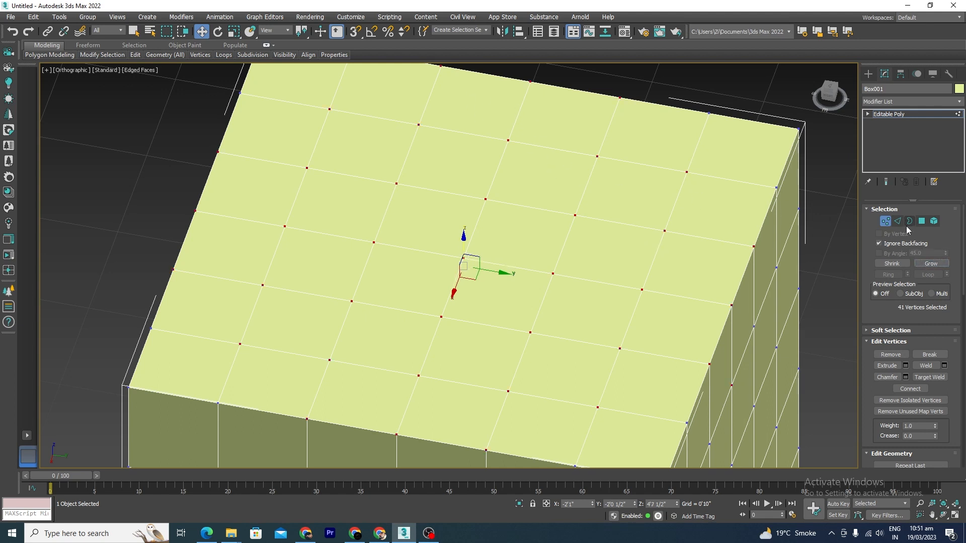
{"action": "left_click", "coordinate": [931, 264]}
{"action": "scroll", "coordinate": [388, 125], "scroll_direction": "down", "scroll_amount": 5}
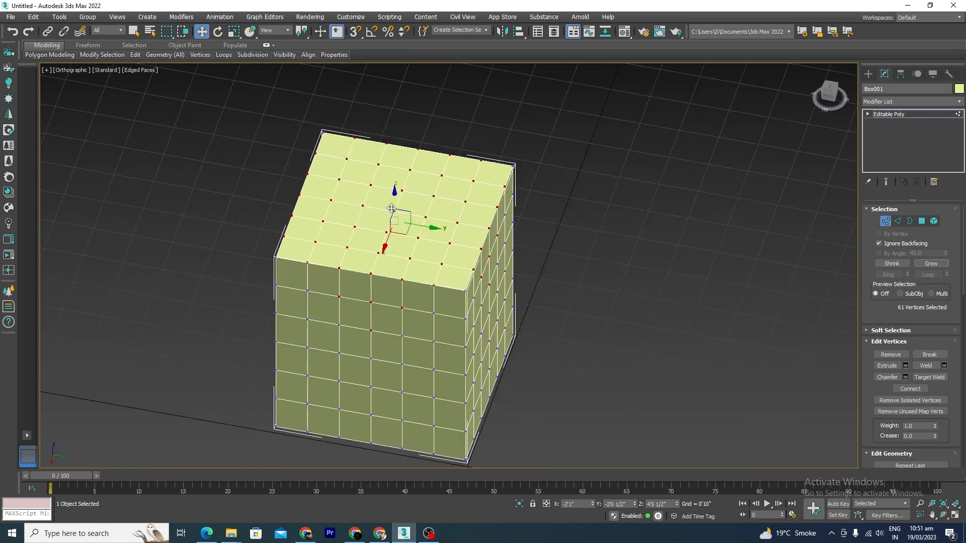
{"action": "scroll", "coordinate": [348, 176], "scroll_direction": "up", "scroll_amount": 5}
{"action": "scroll", "coordinate": [445, 226], "scroll_direction": "down", "scroll_amount": 3}
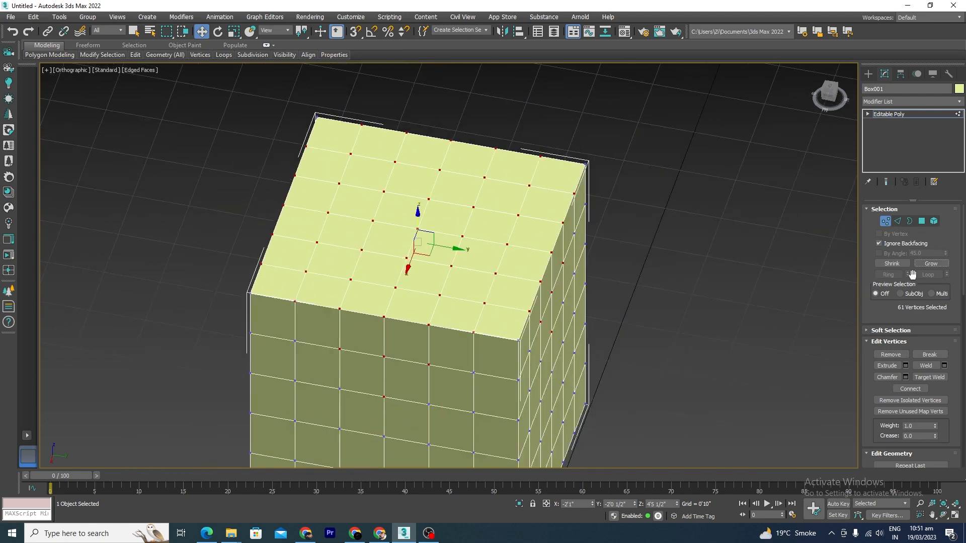
{"action": "left_click", "coordinate": [929, 263]}
{"action": "scroll", "coordinate": [306, 153], "scroll_direction": "up", "scroll_amount": 3}
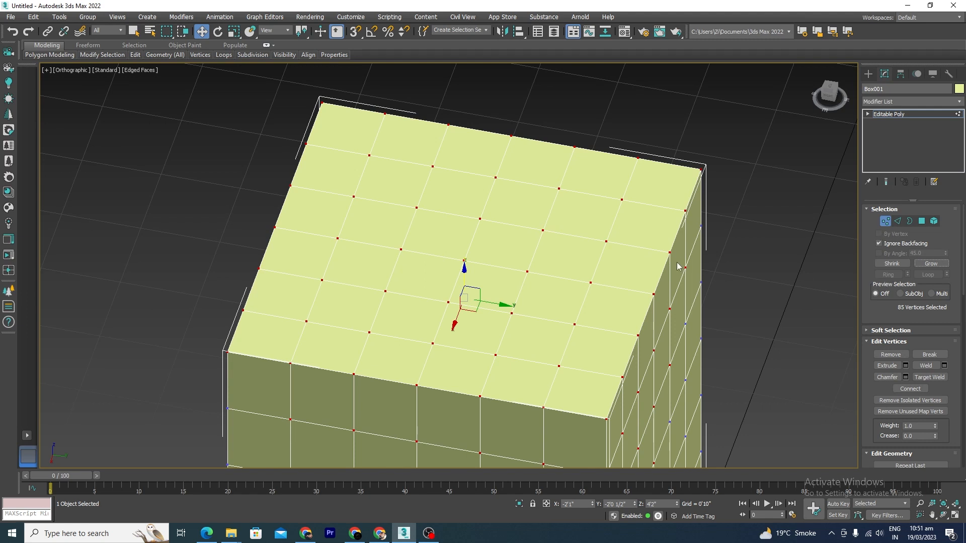
- Shrink the vertex selection repeatedly until only the centre vertex of the top face is left
{"action": "left_click", "coordinate": [898, 266]}
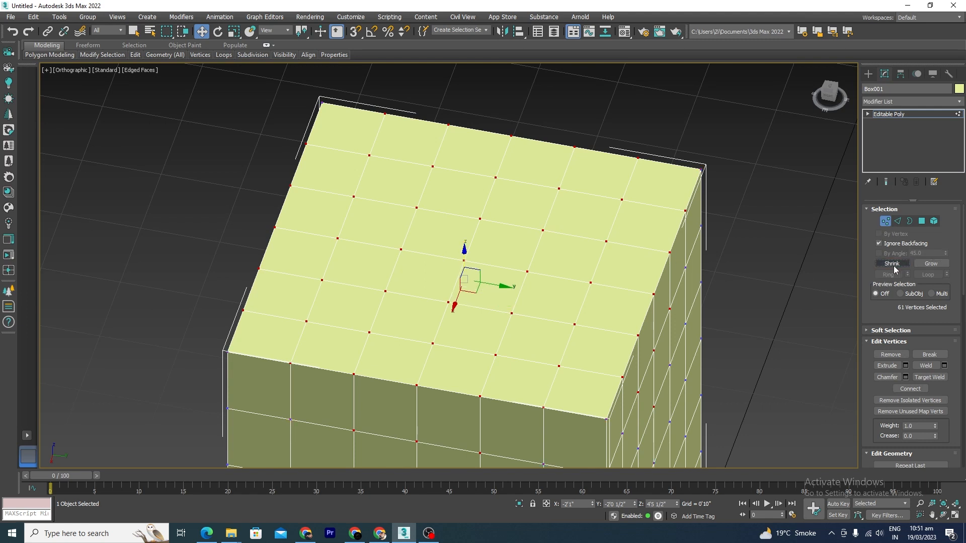
{"action": "left_click", "coordinate": [893, 266]}
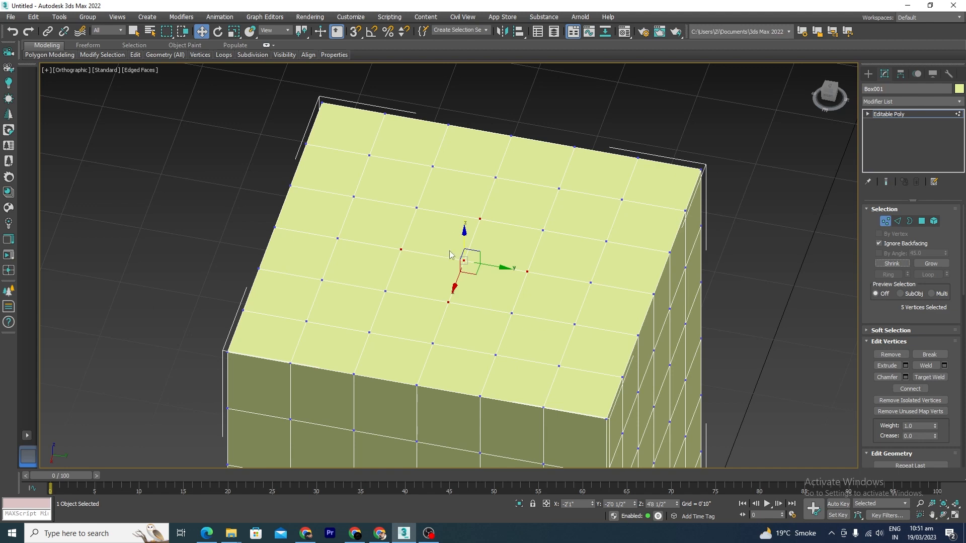
{"action": "scroll", "coordinate": [453, 255], "scroll_direction": "up", "scroll_amount": 2}
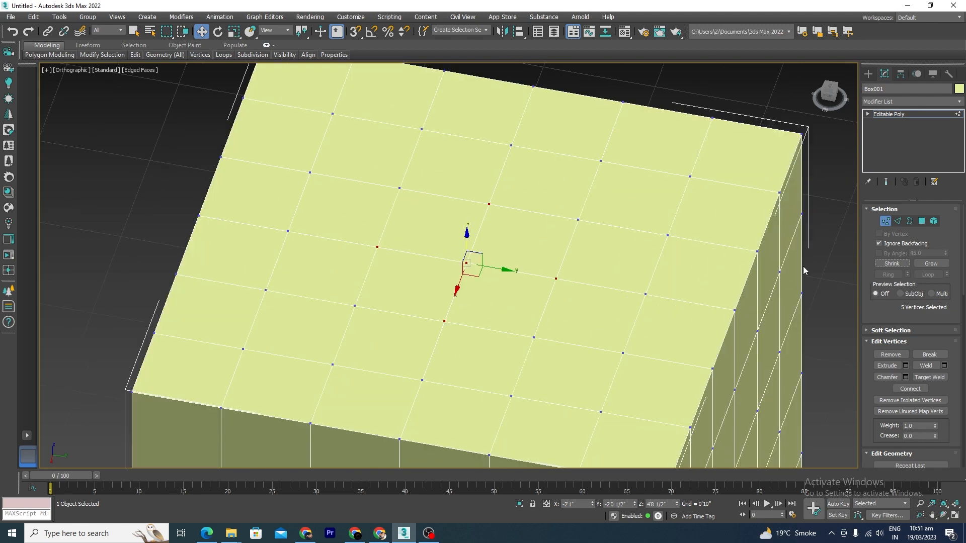
{"action": "left_click", "coordinate": [891, 264]}
{"action": "scroll", "coordinate": [448, 279], "scroll_direction": "up", "scroll_amount": 4}
{"action": "scroll", "coordinate": [499, 244], "scroll_direction": "down", "scroll_amount": 3}
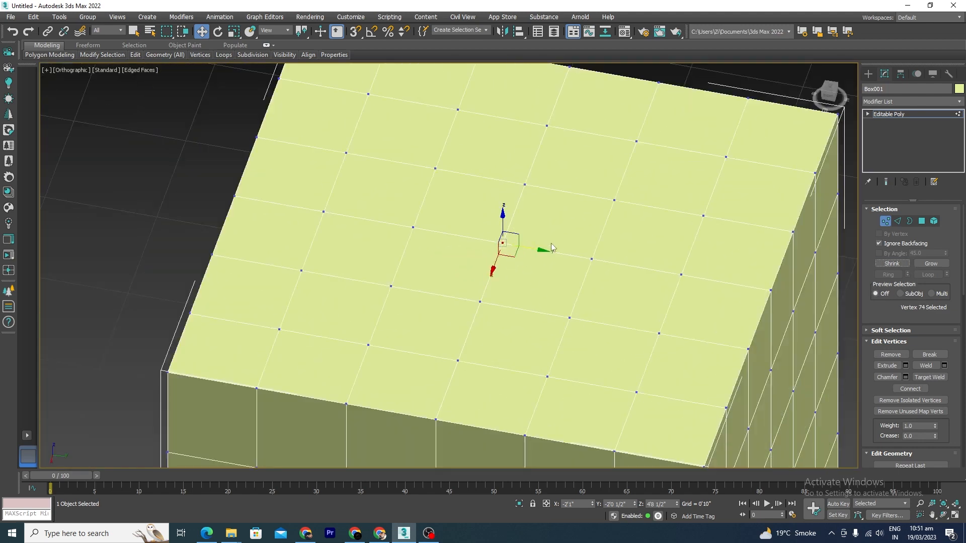
- Grow and shrink the selection once more, and try moving the centre vertex along Z
{"action": "left_click", "coordinate": [932, 264]}
{"action": "left_click", "coordinate": [892, 264]}
{"action": "middle_click_drag", "start_coordinate": [514, 336], "coordinate": [582, 307], "text": "alt"}
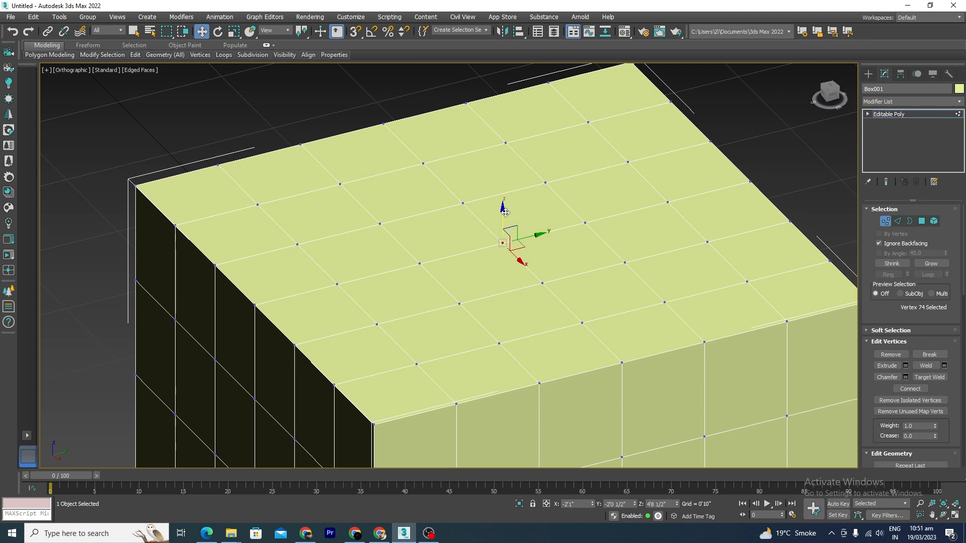
{"action": "mouse_move", "coordinate": [505, 212]}
{"action": "left_mouse_down"}
{"action": "mouse_move", "coordinate": [507, 222]}
{"action": "mouse_move", "coordinate": [500, 171]}
{"action": "mouse_move", "coordinate": [508, 211]}
{"action": "mouse_move", "coordinate": [512, 196]}
{"action": "left_mouse_up"}
- Switch to the Edge sub-object level and select a single edge beside the top face's centre
{"action": "left_click", "coordinate": [898, 221]}
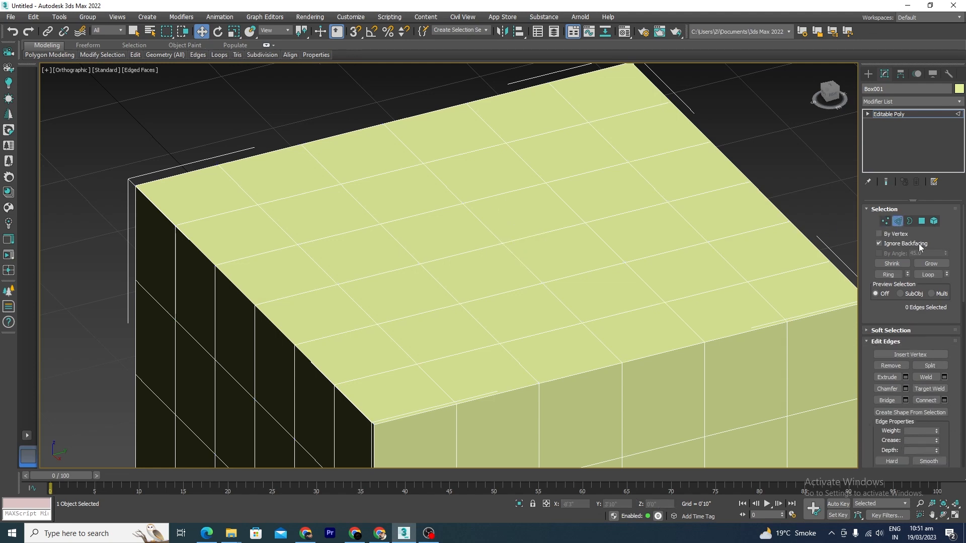
{"action": "left_click", "coordinate": [550, 230]}
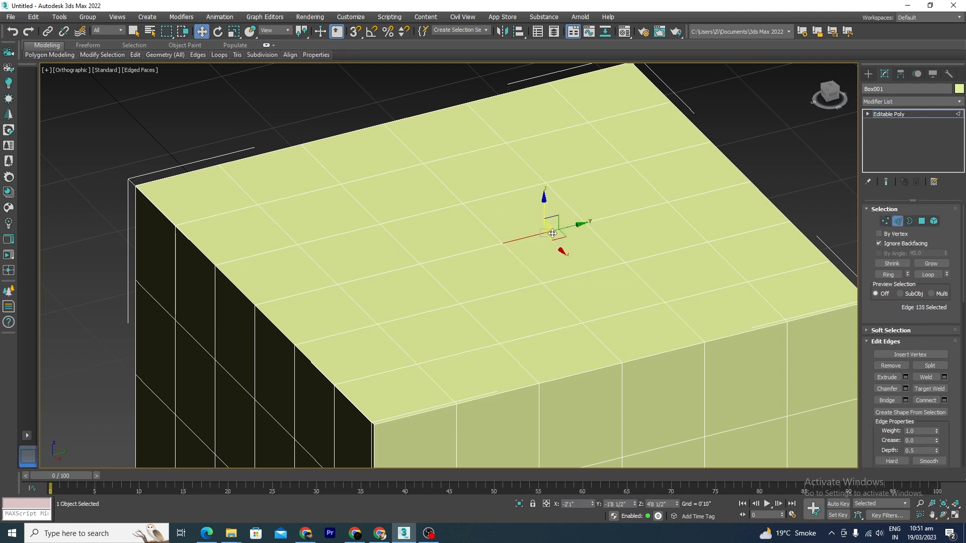
{"action": "middle_click_drag", "start_coordinate": [662, 279], "coordinate": [626, 281], "text": "alt"}
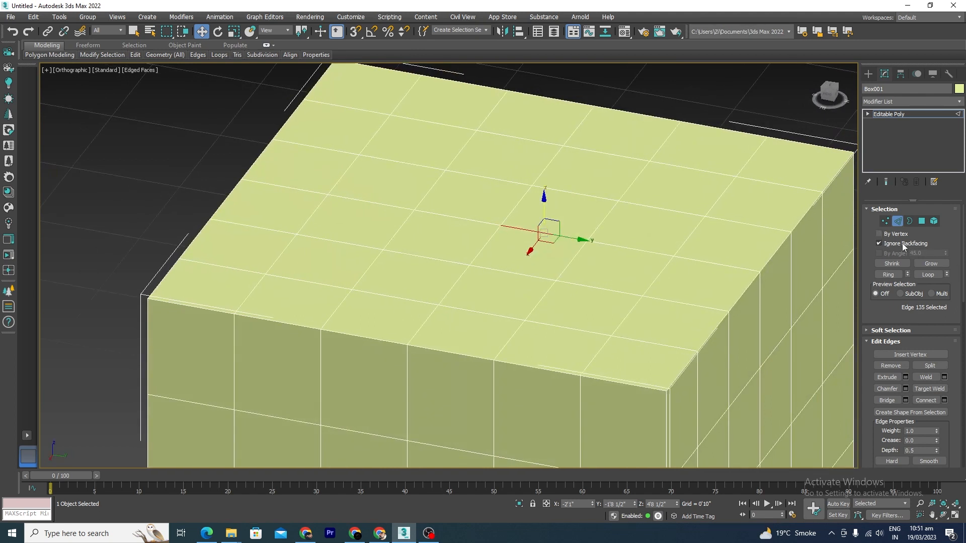
{"action": "scroll", "coordinate": [583, 220], "scroll_direction": "down", "scroll_amount": 3}
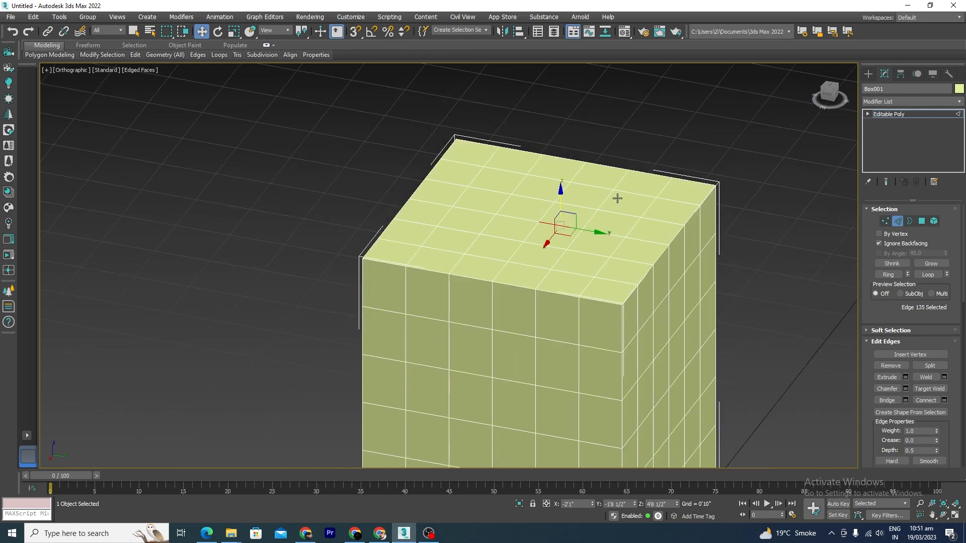
- Try a window selection over the top face, undo it, and window-select a larger block of top-face edges
{"action": "left_click_drag", "start_coordinate": [623, 193], "coordinate": [532, 238]}
{"action": "key", "text": "ctrl+z"}
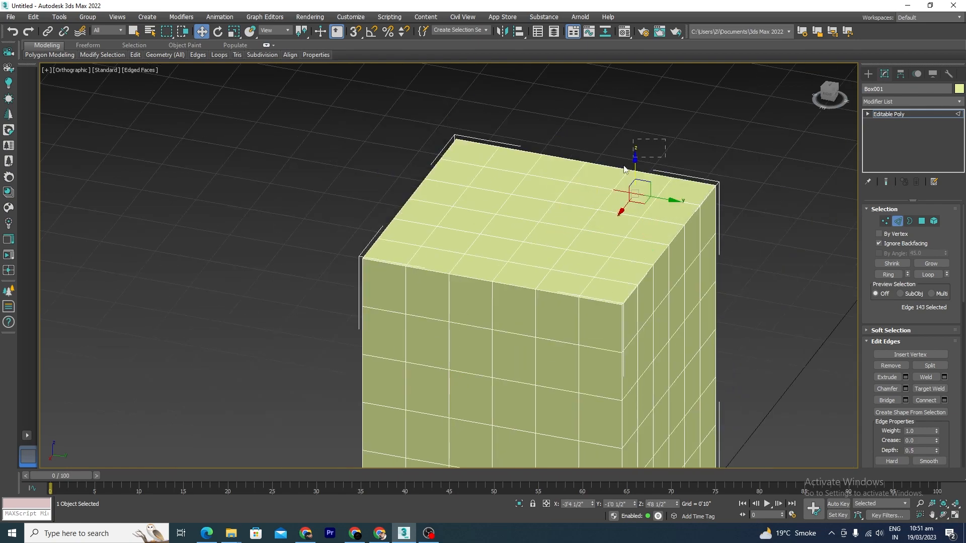
{"action": "left_click_drag", "start_coordinate": [624, 170], "coordinate": [467, 246]}
{"action": "middle_click_drag", "start_coordinate": [712, 281], "coordinate": [759, 306], "text": "alt"}
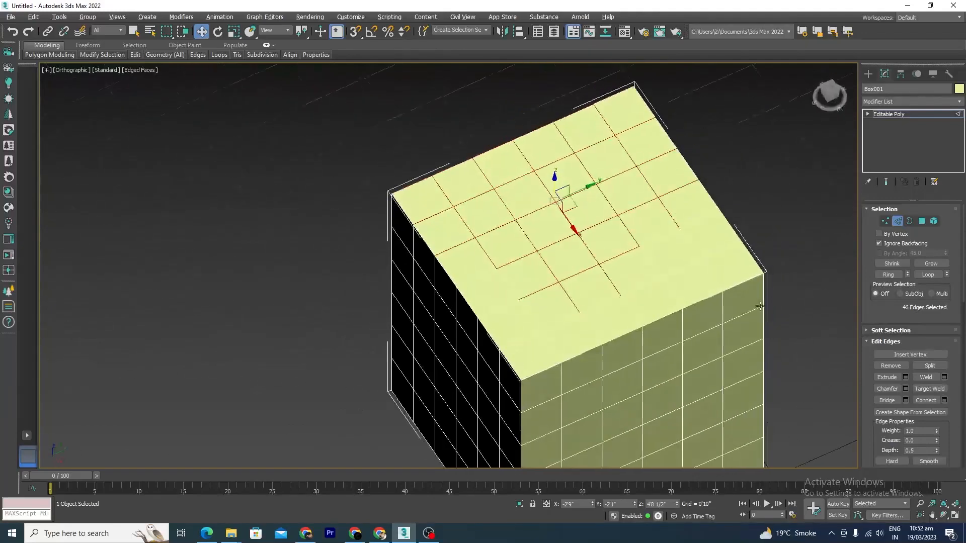
- Enable By Vertex and select the four edges that meet at one interior vertex of the top face
{"action": "scroll", "coordinate": [595, 220], "scroll_direction": "up", "scroll_amount": 3}
{"action": "left_click", "coordinate": [558, 219]}
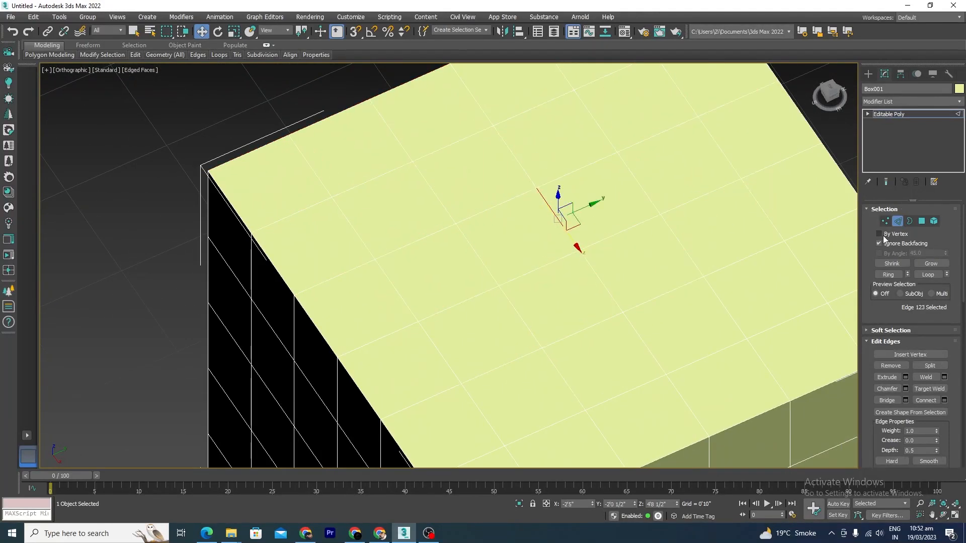
{"action": "left_click", "coordinate": [632, 178]}
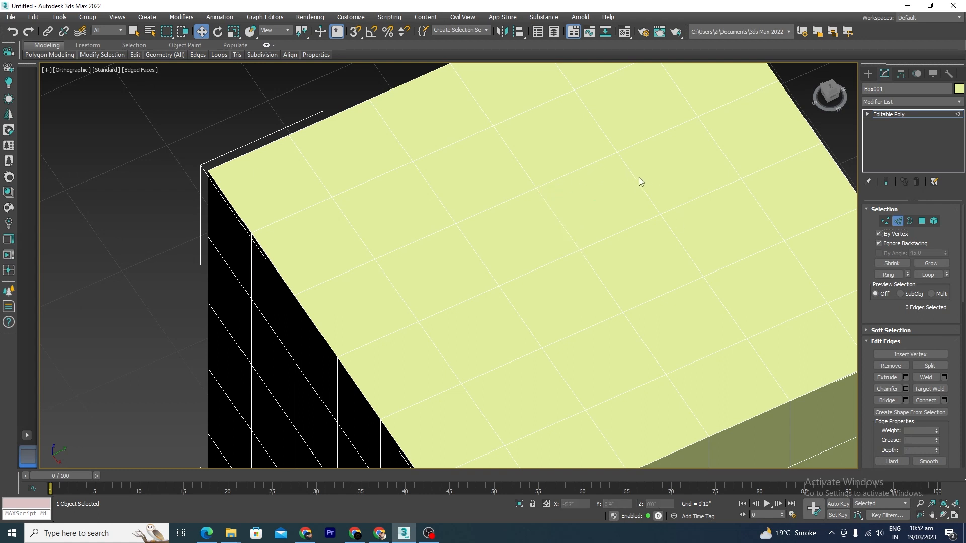
{"action": "left_click", "coordinate": [617, 151]}
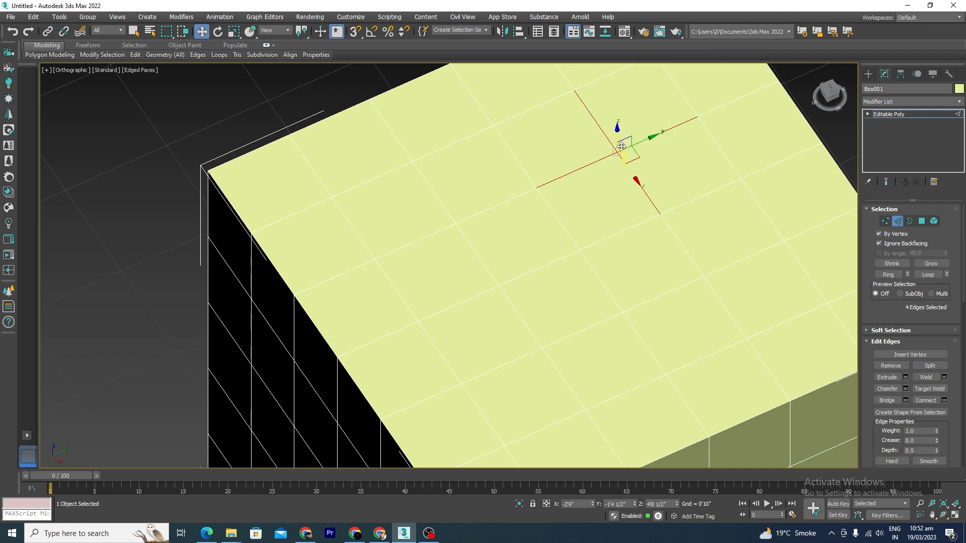
- Switch to Vertex level and back to Edge level to examine the vertex shared by the four selected edges
{"action": "scroll", "coordinate": [543, 296], "scroll_direction": "down", "scroll_amount": 3}
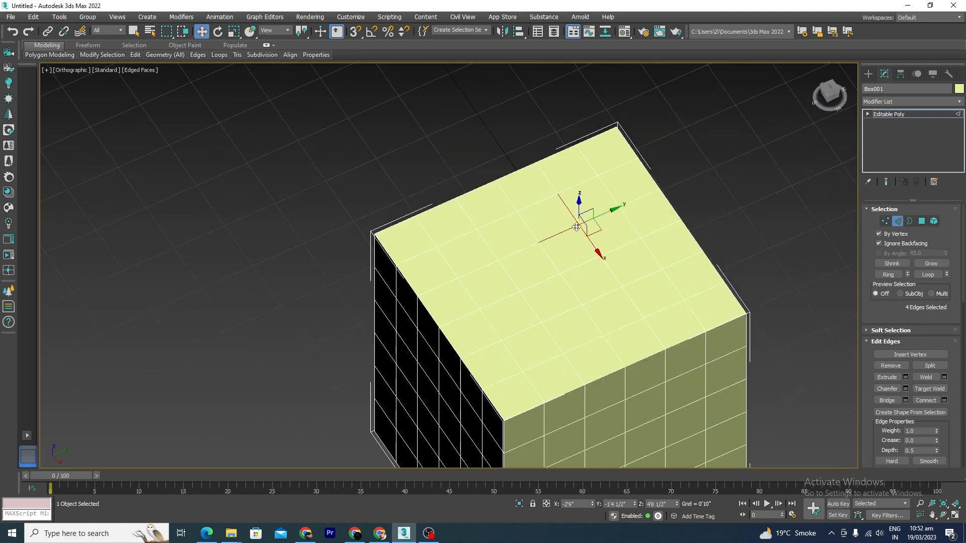
{"action": "scroll", "coordinate": [582, 225], "scroll_direction": "up", "scroll_amount": 5}
{"action": "scroll", "coordinate": [582, 225], "scroll_direction": "up", "scroll_amount": 2}
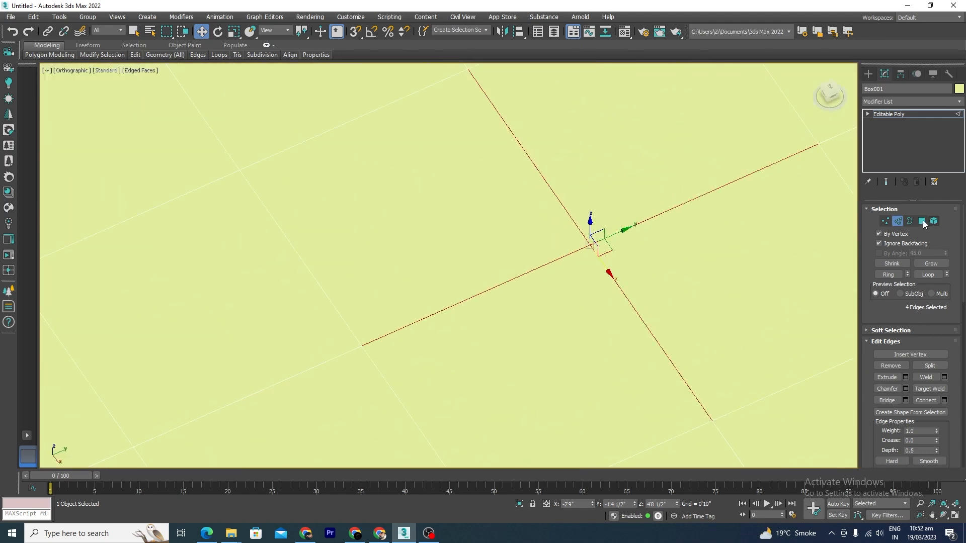
{"action": "left_click", "coordinate": [883, 222]}
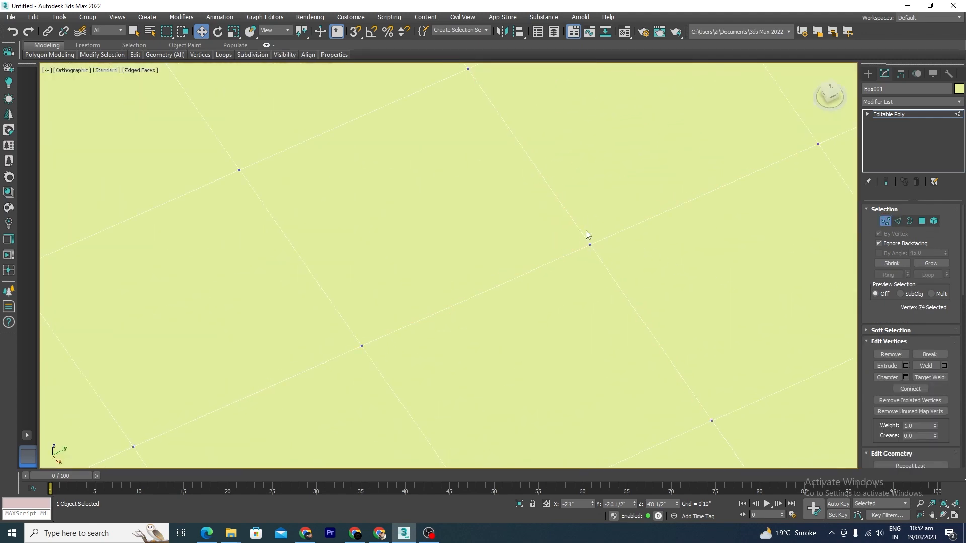
{"action": "left_click", "coordinate": [898, 221]}
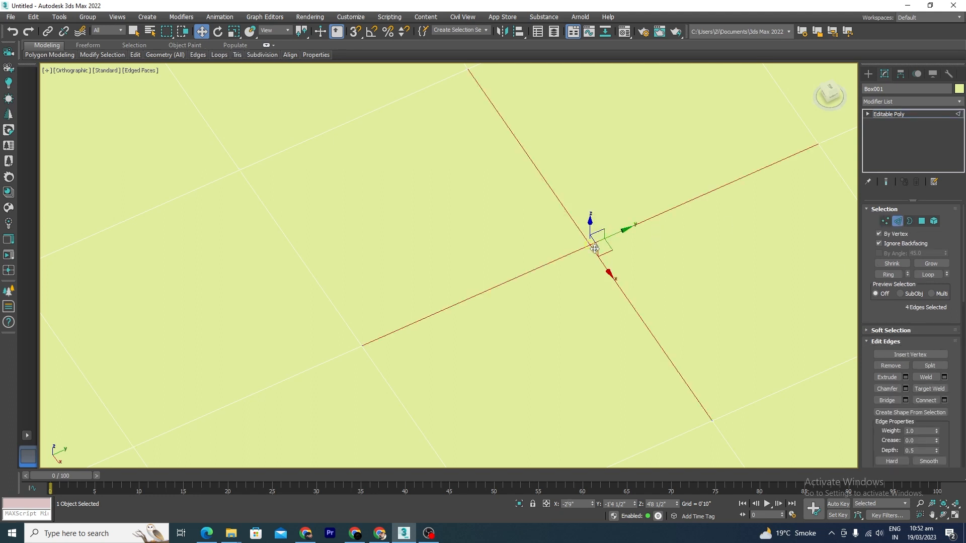
{"action": "scroll", "coordinate": [556, 244], "scroll_direction": "down", "scroll_amount": 2}
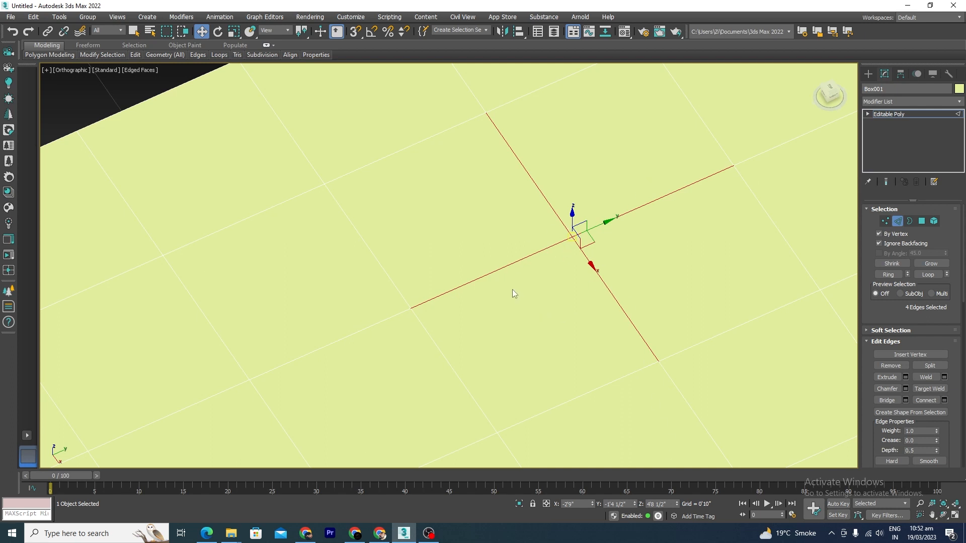
- Disable By Vertex and select a single edge on the top face
{"action": "scroll", "coordinate": [574, 300], "scroll_direction": "down", "scroll_amount": 3}
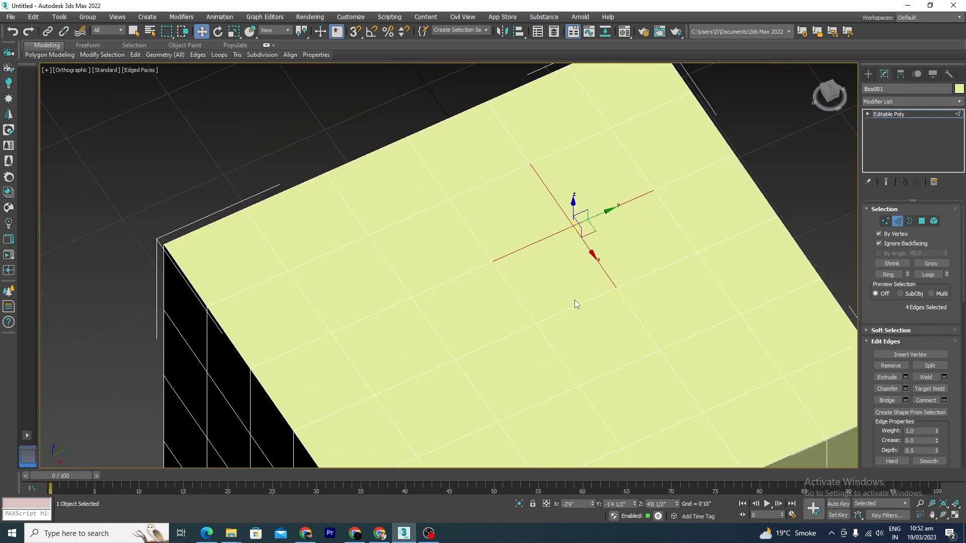
{"action": "scroll", "coordinate": [578, 312], "scroll_direction": "down", "scroll_amount": 3}
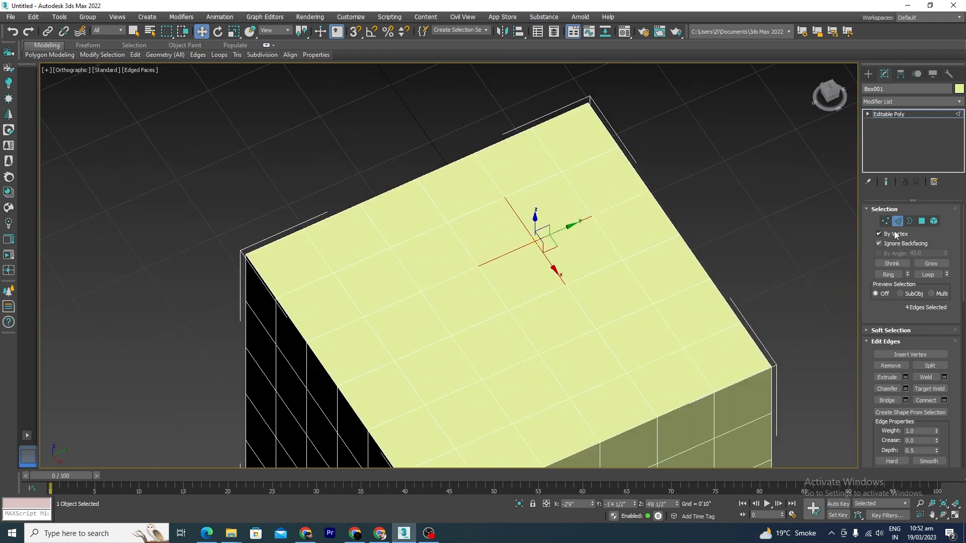
{"action": "left_click", "coordinate": [879, 234]}
{"action": "scroll", "coordinate": [572, 254], "scroll_direction": "up", "scroll_amount": 5}
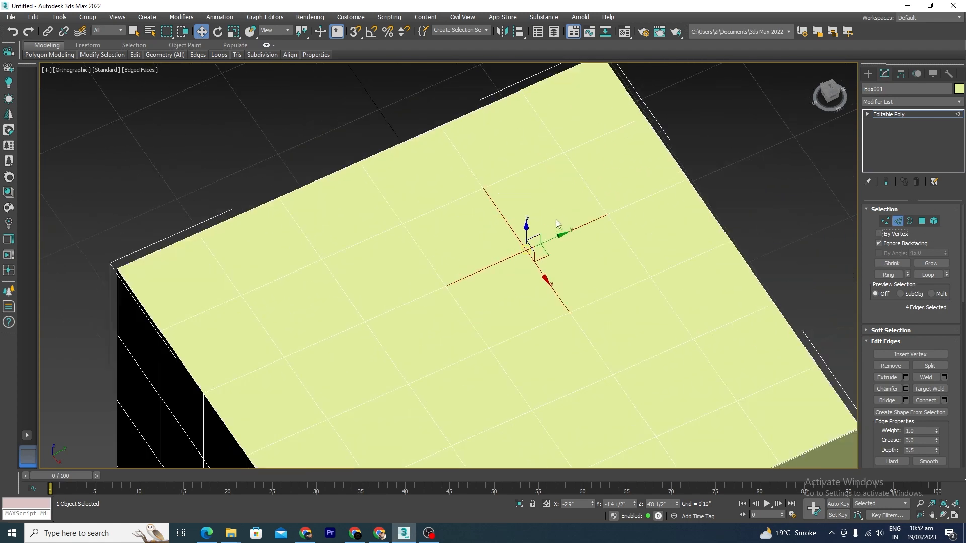
{"action": "left_click", "coordinate": [571, 252]}
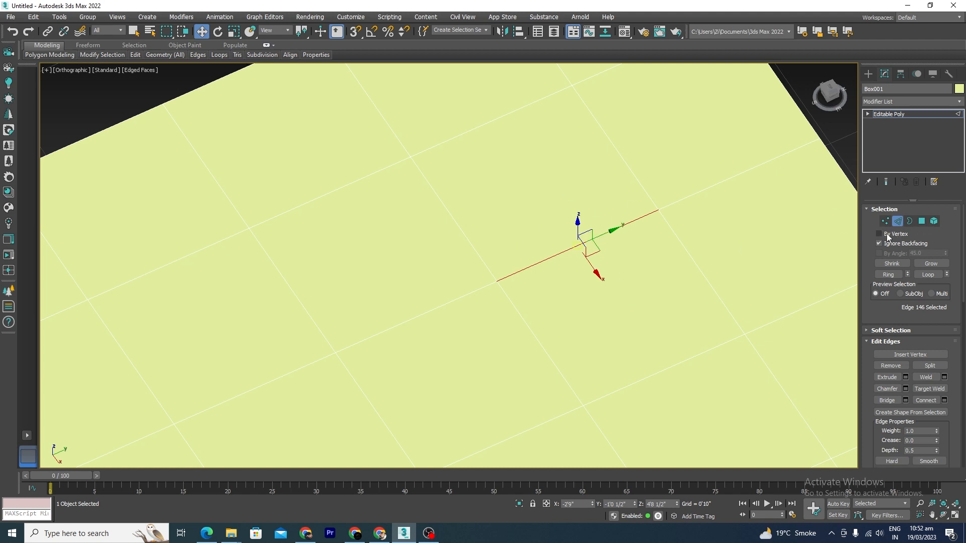
- Re-enable By Vertex, select the four edges around an interior top-face vertex and grow the selection once
{"action": "left_click", "coordinate": [502, 284]}
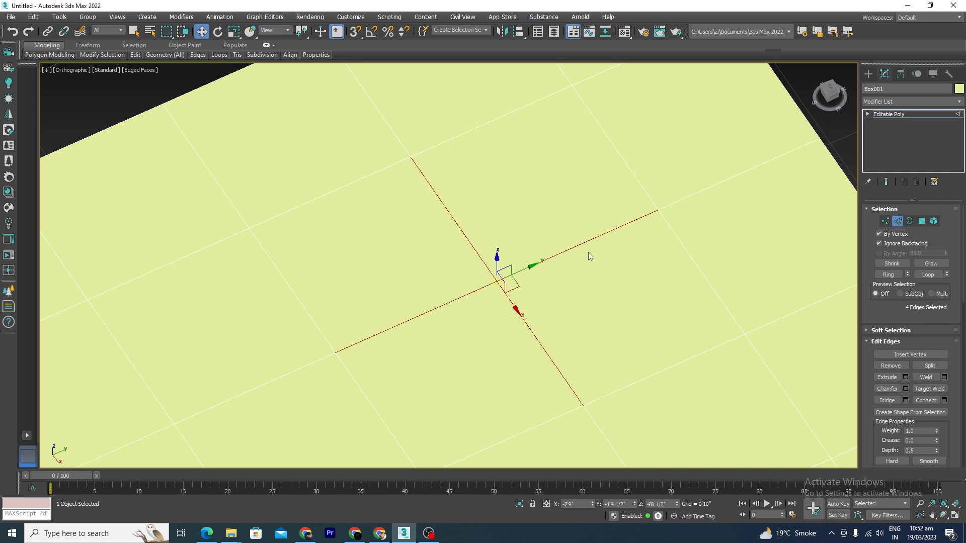
{"action": "left_click", "coordinate": [931, 264]}
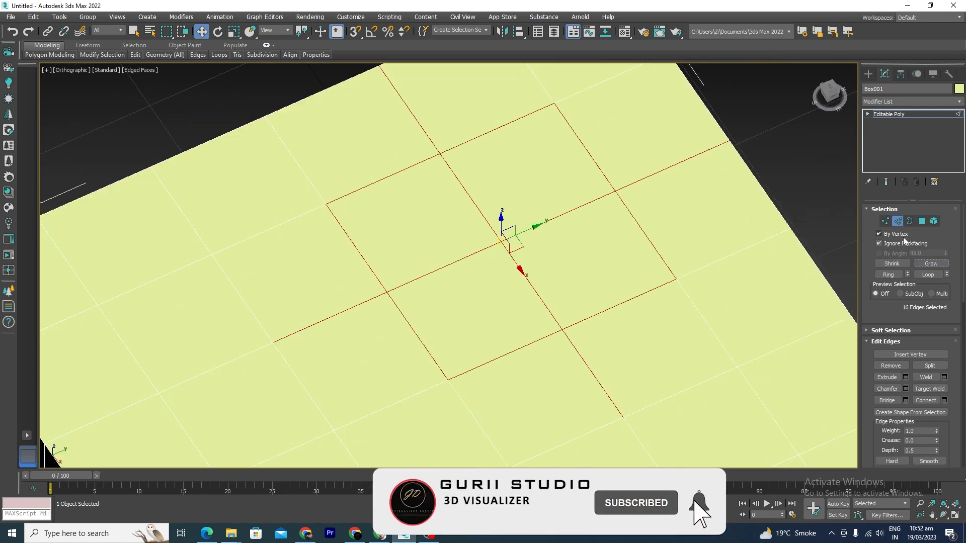
- Shrink the grown edge selection once, disable By Vertex and clear the edge selection
{"action": "left_click", "coordinate": [892, 264]}
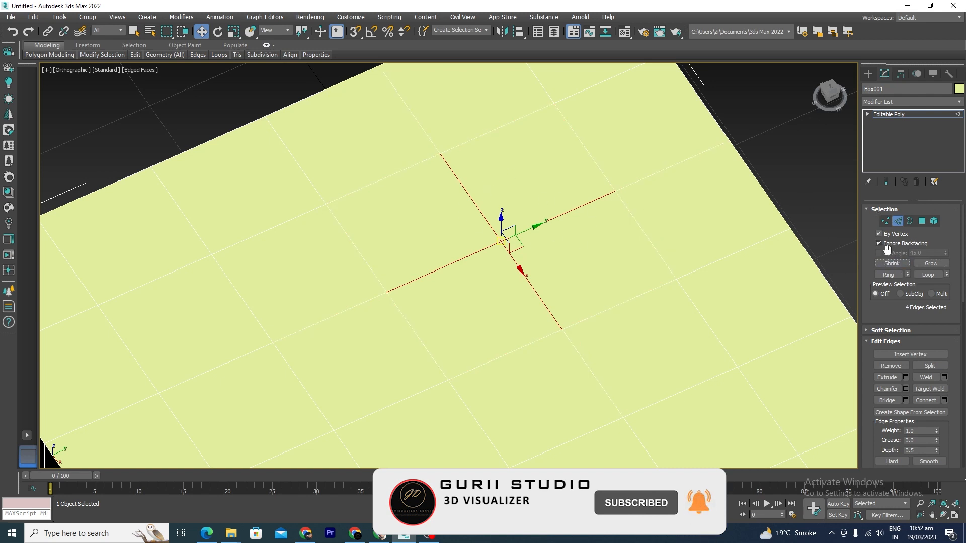
{"action": "left_click", "coordinate": [878, 234]}
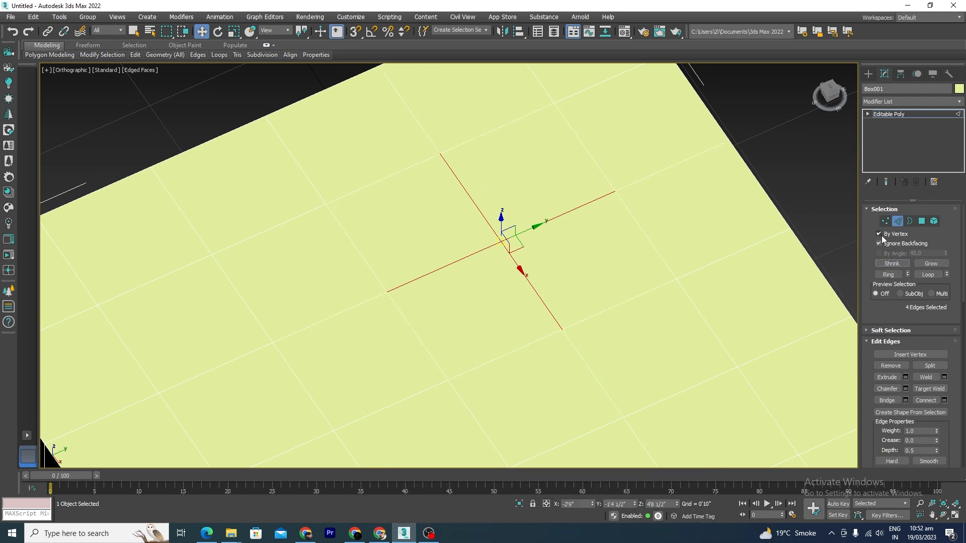
{"action": "left_click", "coordinate": [725, 279]}
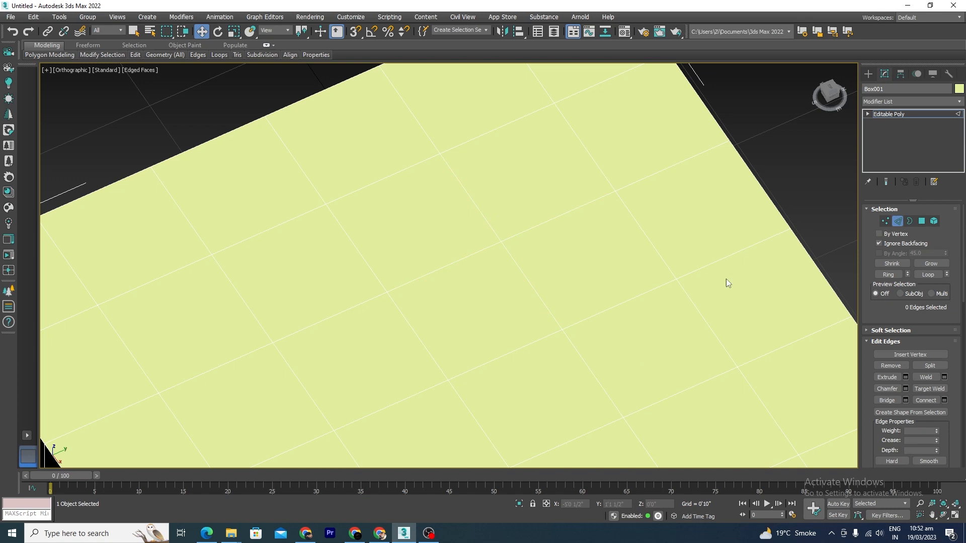
- Select a single edge on the top face and extend it to its full edge ring around the box
{"action": "left_click", "coordinate": [525, 279]}
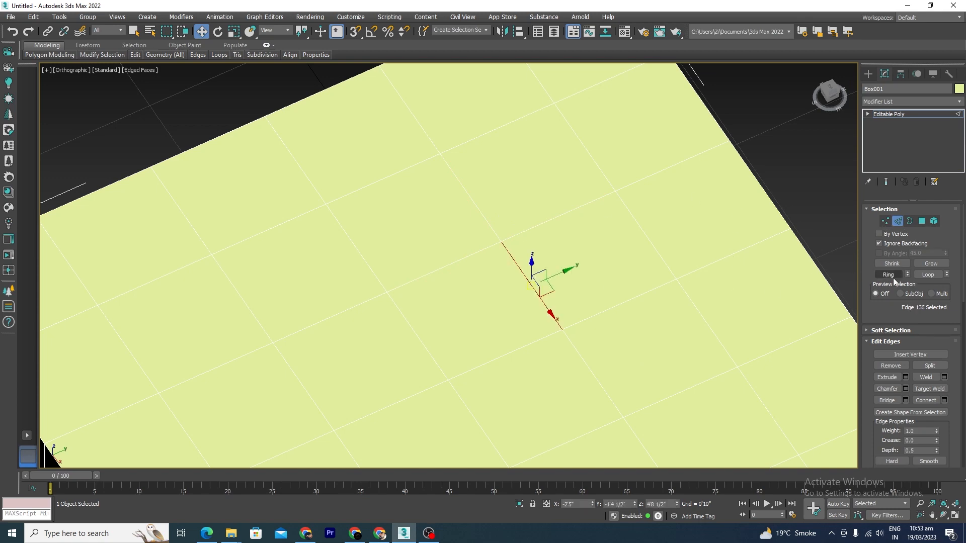
{"action": "scroll", "coordinate": [681, 269], "scroll_direction": "down", "scroll_amount": 10}
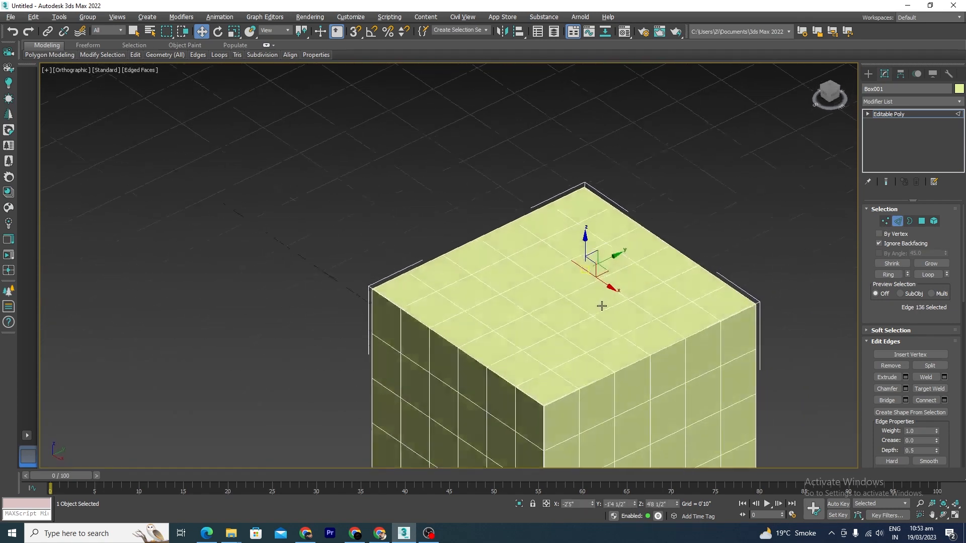
{"action": "scroll", "coordinate": [620, 291], "scroll_direction": "up", "scroll_amount": 5}
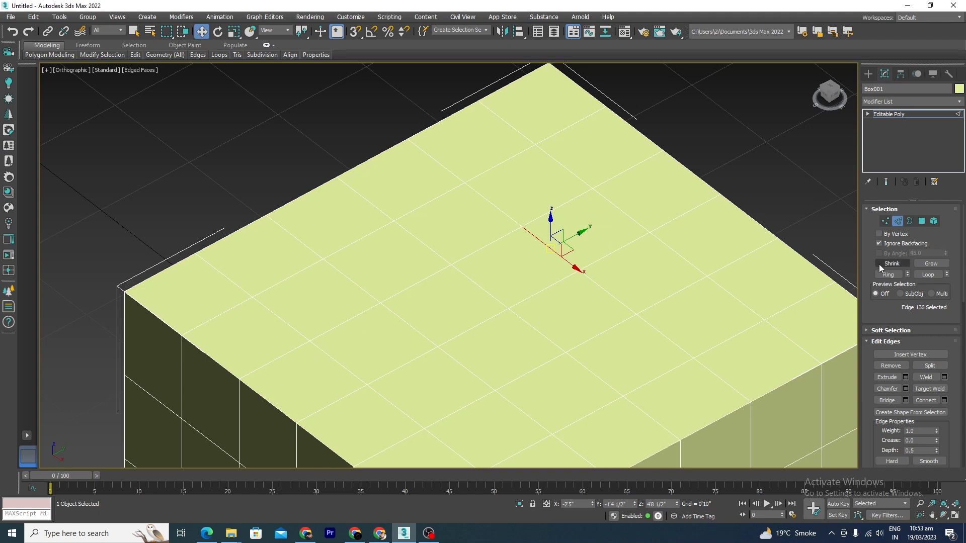
{"action": "left_click", "coordinate": [889, 276]}
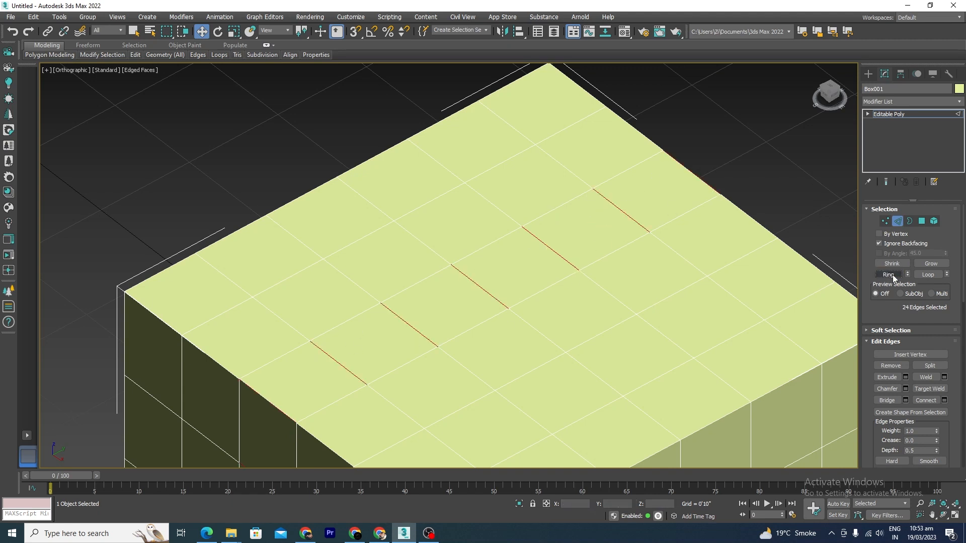
{"action": "scroll", "coordinate": [493, 238], "scroll_direction": "down", "scroll_amount": 10}
{"action": "middle_click_drag", "start_coordinate": [571, 352], "coordinate": [642, 382], "text": "alt"}
{"action": "scroll", "coordinate": [491, 312], "scroll_direction": "up", "scroll_amount": 10}
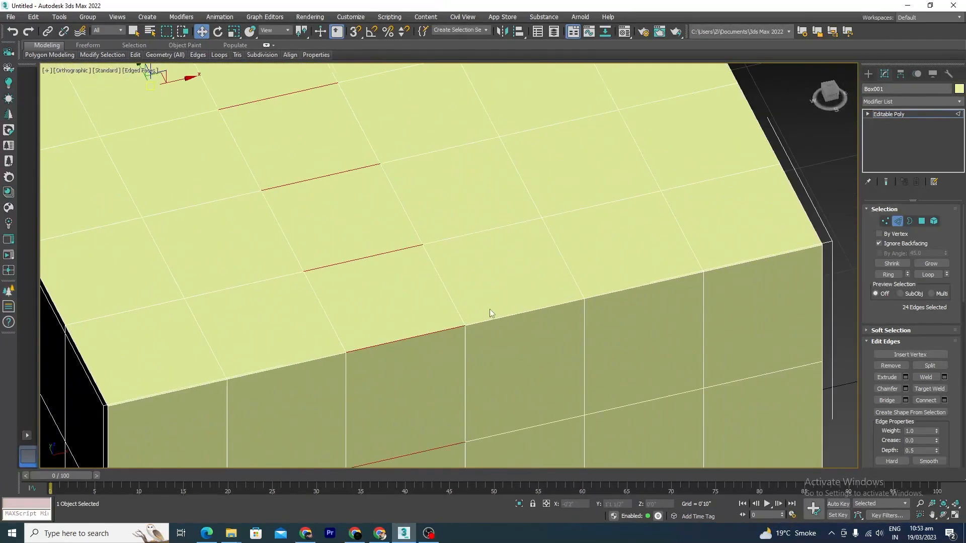
- Select a top-face edge running perpendicular to the previous ring, hide the grid in Top view and extend the selection to its ring
{"action": "left_click", "coordinate": [443, 287]}
{"action": "left_click", "coordinate": [399, 202]}
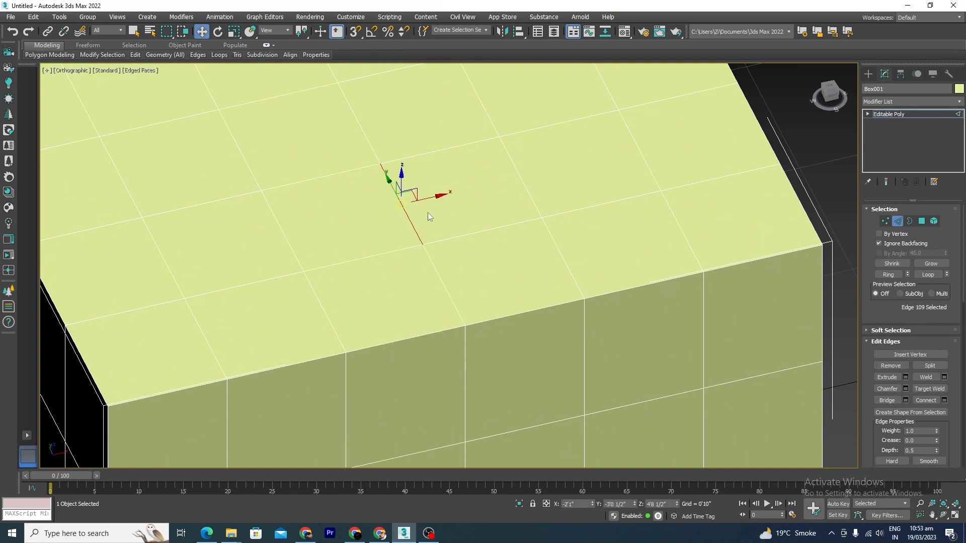
{"action": "key", "text": "t"}
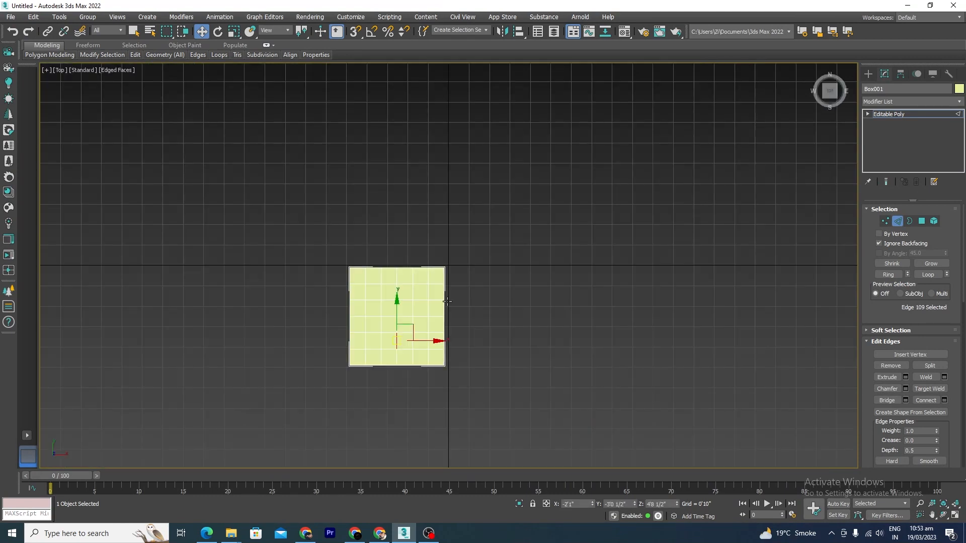
{"action": "scroll", "coordinate": [447, 316], "scroll_direction": "up", "scroll_amount": 8}
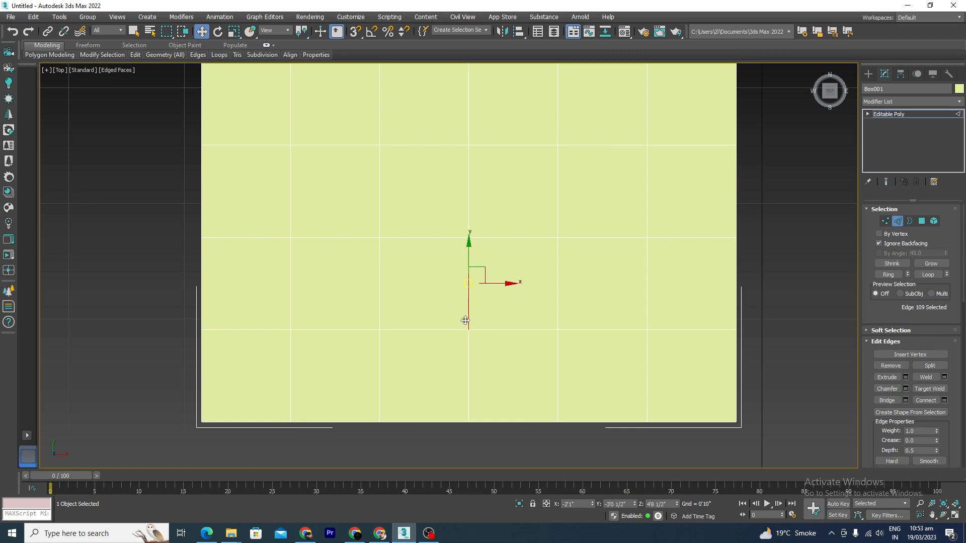
{"action": "key", "text": "g"}
{"action": "left_click", "coordinate": [894, 275]}
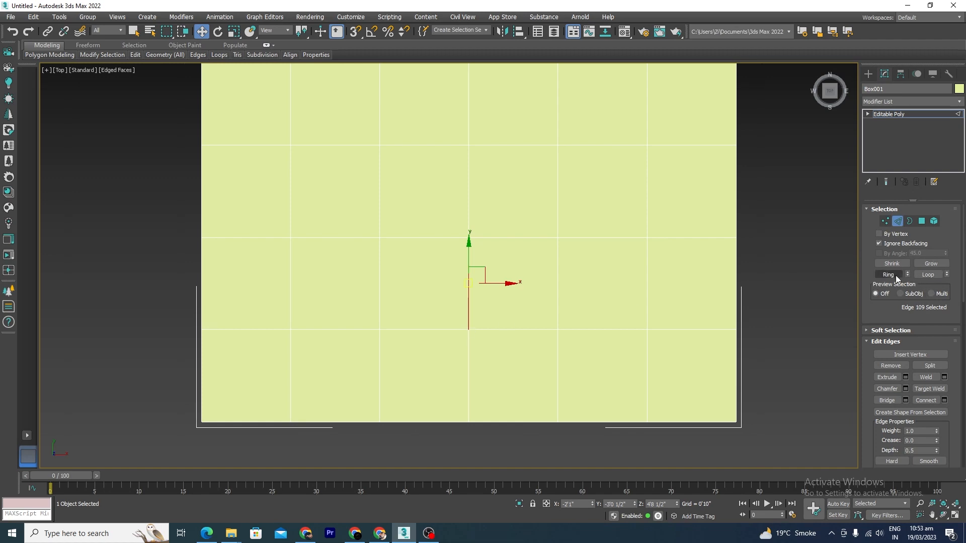
{"action": "scroll", "coordinate": [488, 272], "scroll_direction": "down", "scroll_amount": 5}
{"action": "middle_click_drag", "start_coordinate": [485, 291], "coordinate": [324, 315], "text": "alt"}
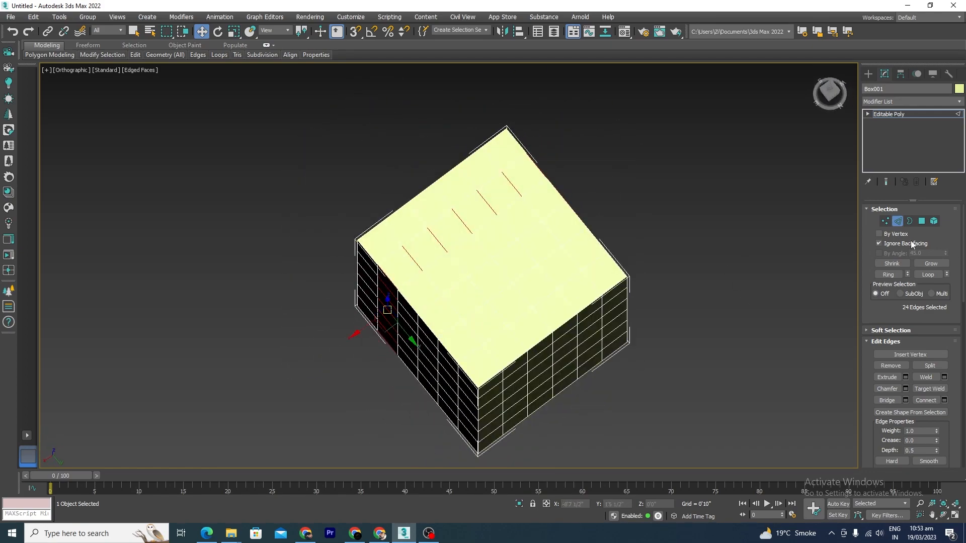
{"action": "scroll", "coordinate": [517, 236], "scroll_direction": "up", "scroll_amount": 5}
{"action": "middle_click_drag", "start_coordinate": [517, 236], "coordinate": [671, 270], "text": "alt"}
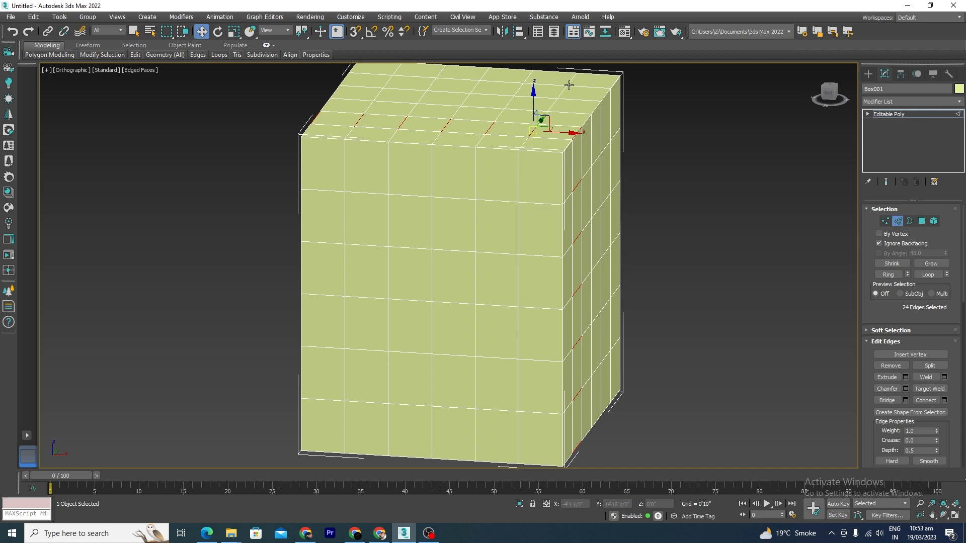
- Select a vertical edge on the front face, one column from the corner, and extend it to its edge loop
{"action": "left_click", "coordinate": [518, 277]}
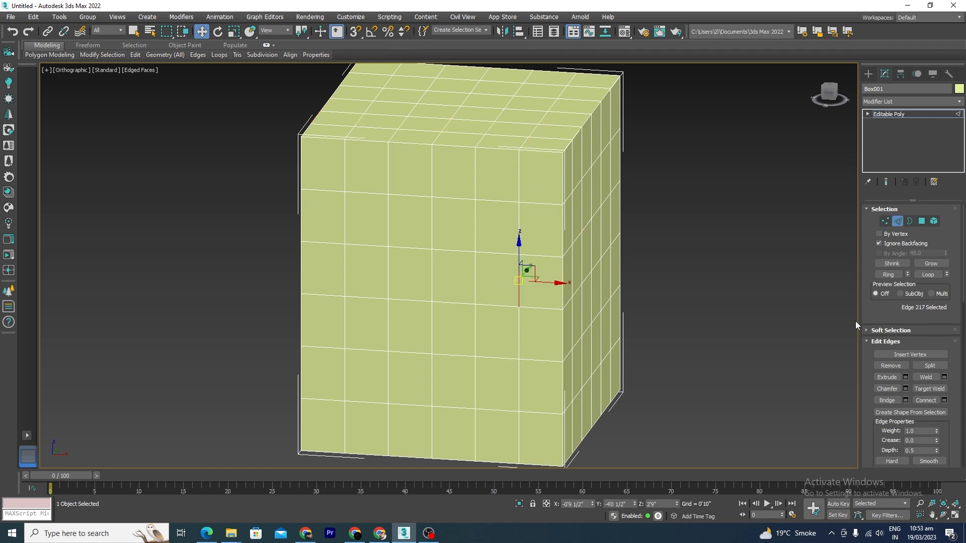
{"action": "left_click", "coordinate": [928, 275]}
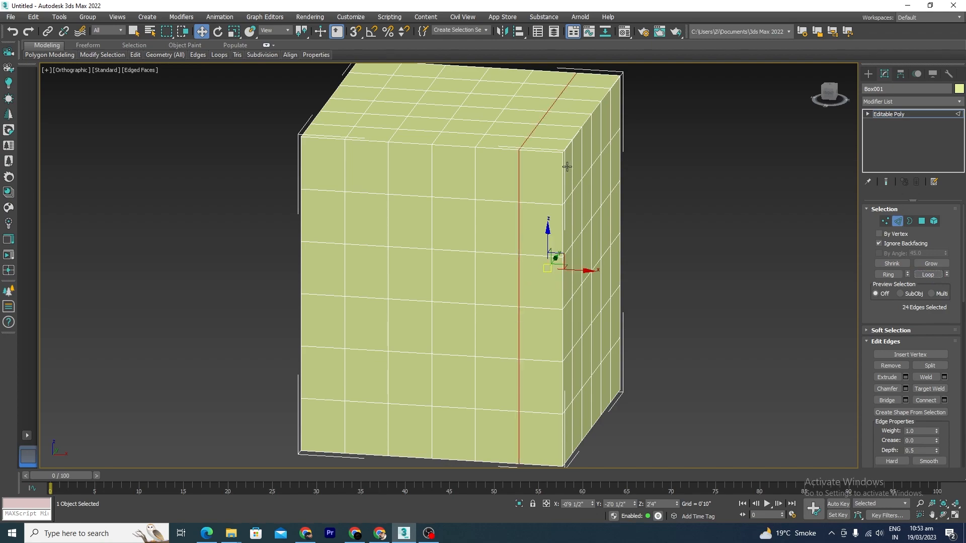
{"action": "middle_click_drag", "start_coordinate": [566, 167], "coordinate": [615, 311], "text": "alt"}
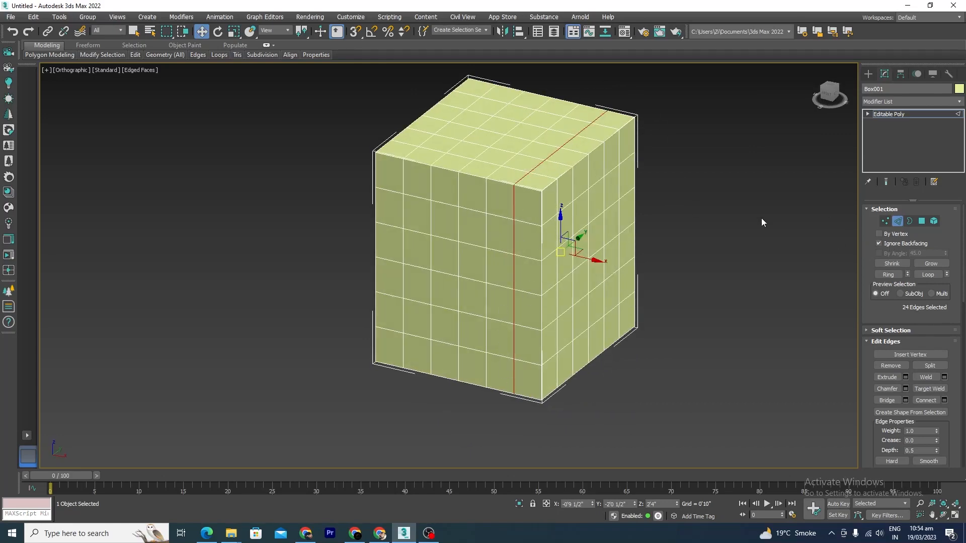
{"action": "middle_click_drag", "start_coordinate": [761, 220], "coordinate": [639, 373], "text": "alt"}
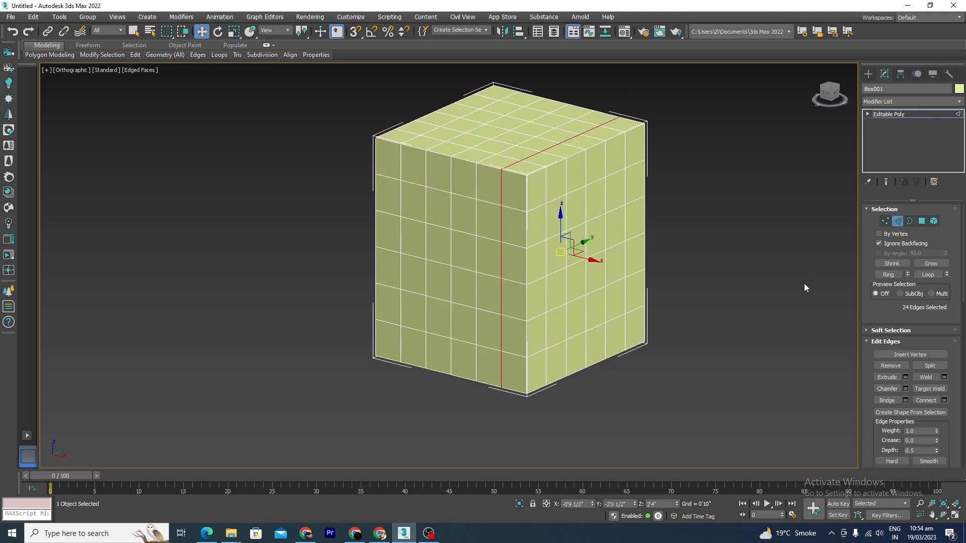
- Set Preview Selection to SubObj and select only the uppermost vertical edge of the looped column
{"action": "left_click", "coordinate": [900, 293]}
{"action": "scroll", "coordinate": [513, 176], "scroll_direction": "up", "scroll_amount": 5}
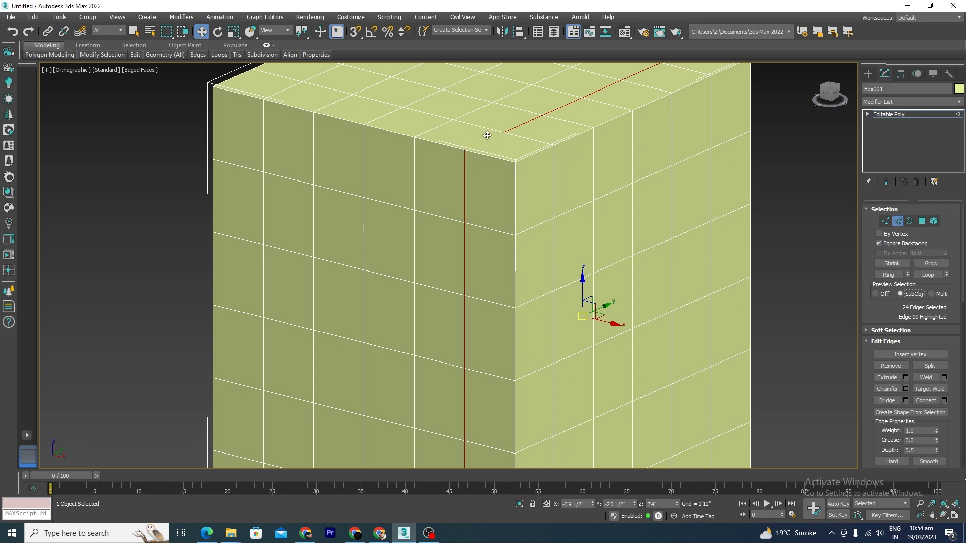
{"action": "left_click", "coordinate": [465, 172]}
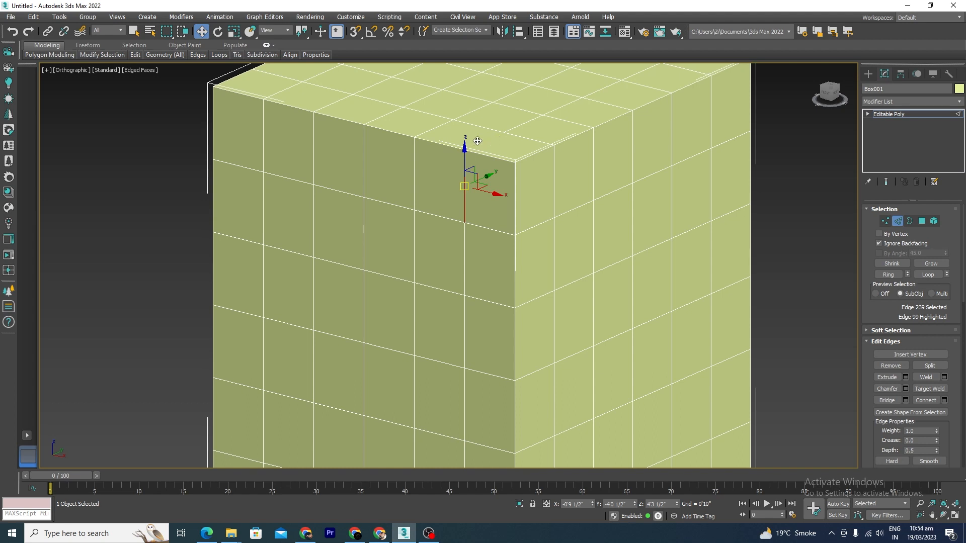
- Switch Preview Selection to Multi and select the vertex at the lower end of the selected edge
{"action": "left_click", "coordinate": [876, 292]}
{"action": "left_click", "coordinate": [931, 294]}
{"action": "key", "text": "1"}
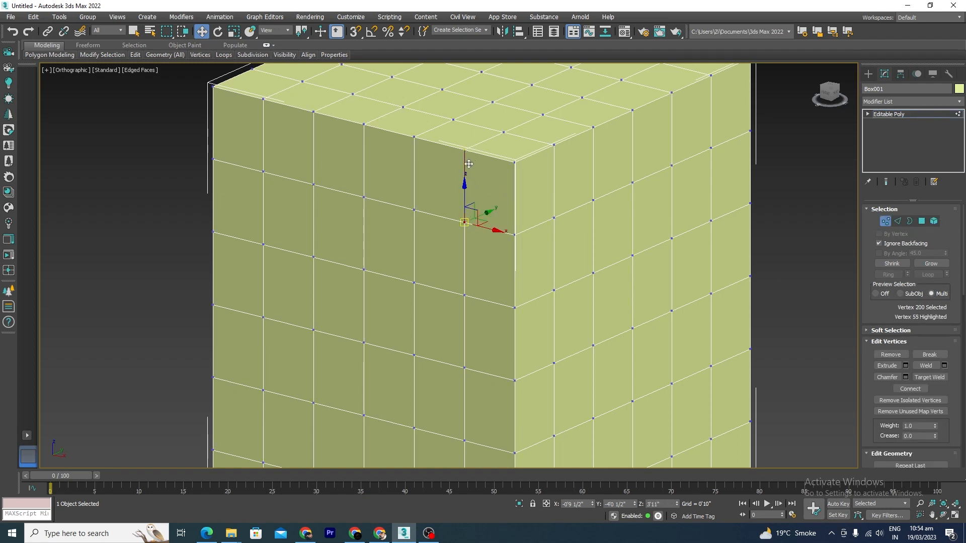
- Return to Edge level, select the next two vertical edges down the column in turn, and preview neighbouring edges and polygons
{"action": "left_click", "coordinate": [898, 221]}
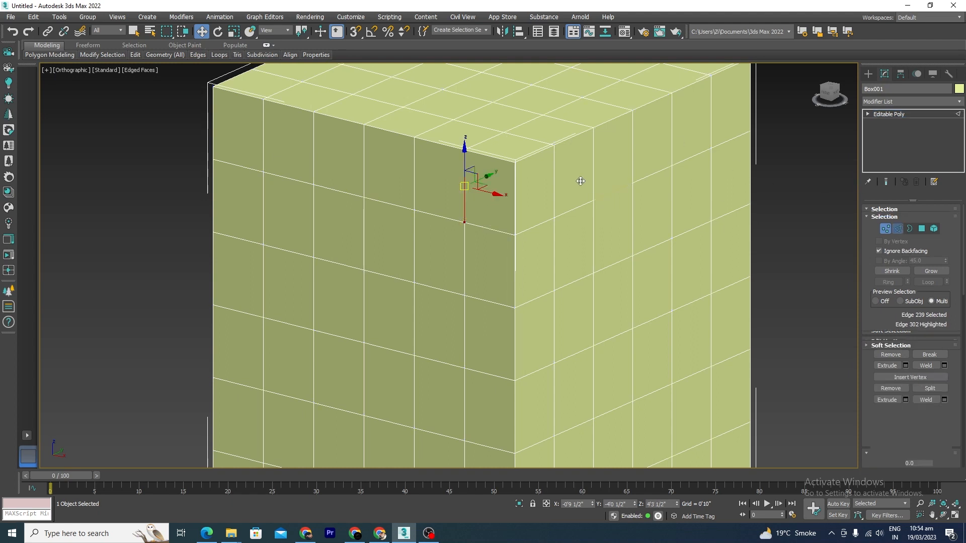
{"action": "left_click", "coordinate": [464, 253]}
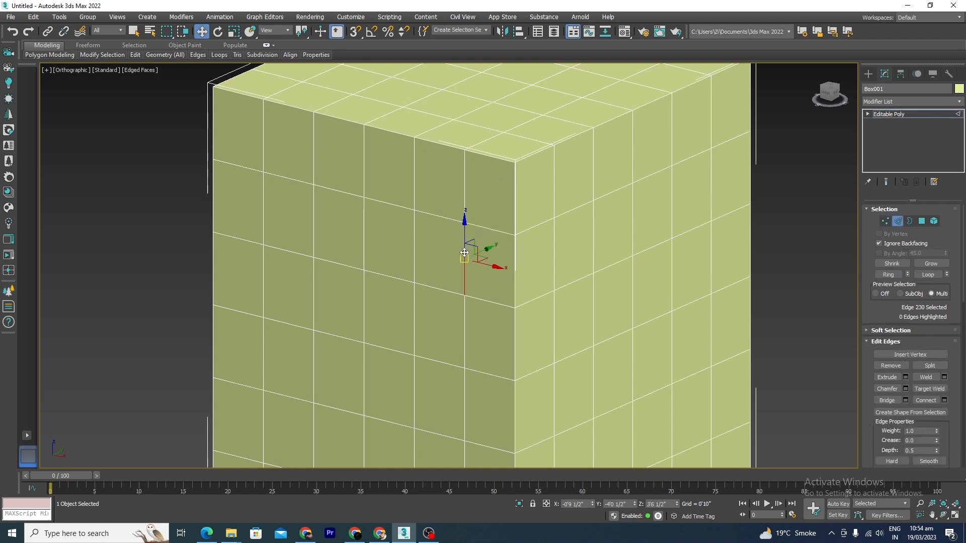
{"action": "left_click", "coordinate": [462, 329]}
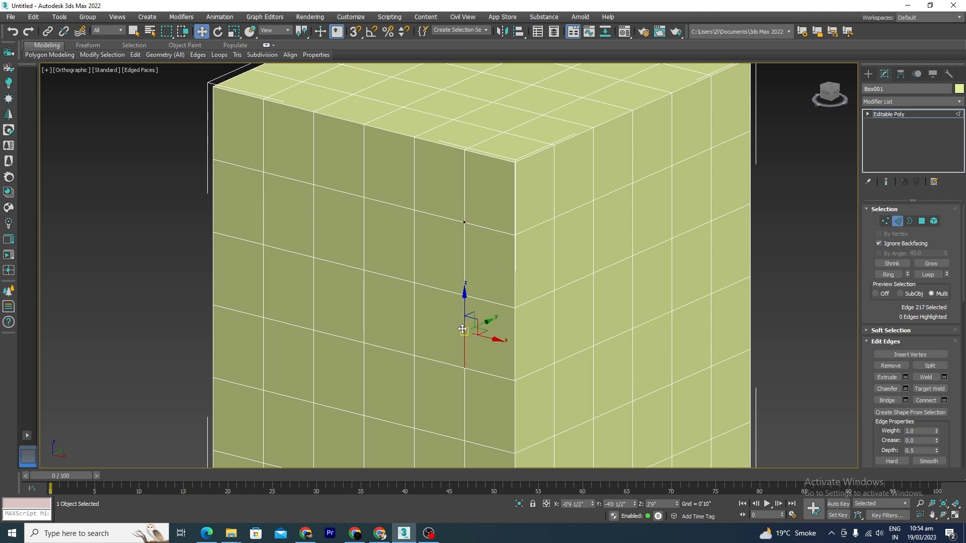
{"action": "scroll", "coordinate": [465, 238], "scroll_direction": "up", "scroll_amount": 5}
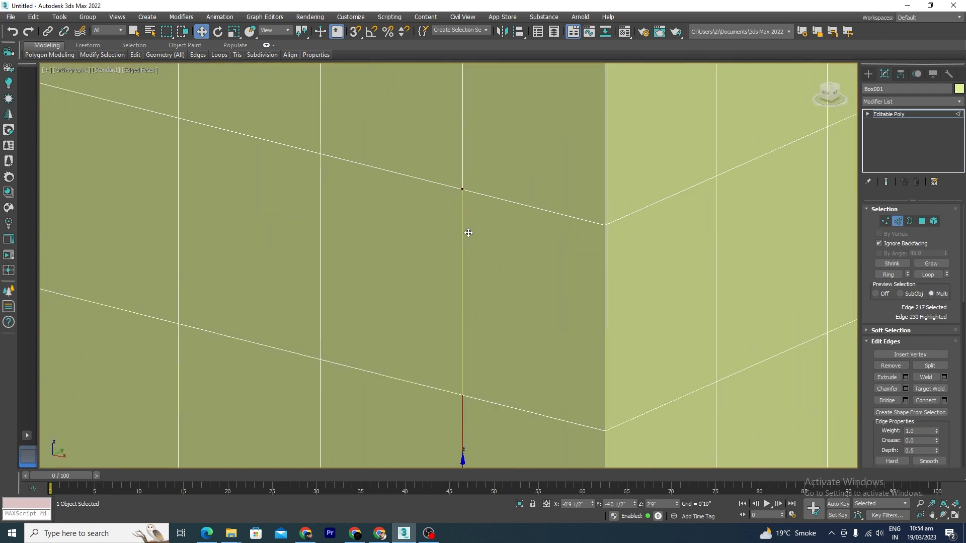
{"action": "scroll", "coordinate": [471, 192], "scroll_direction": "up", "scroll_amount": 4}
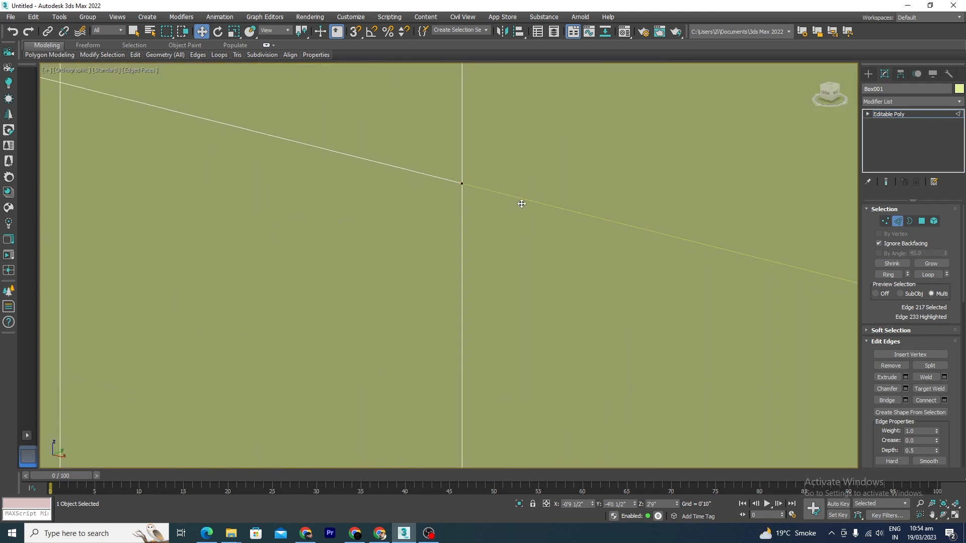
{"action": "scroll", "coordinate": [523, 211], "scroll_direction": "down", "scroll_amount": 3}
{"action": "scroll", "coordinate": [535, 247], "scroll_direction": "down", "scroll_amount": 5}
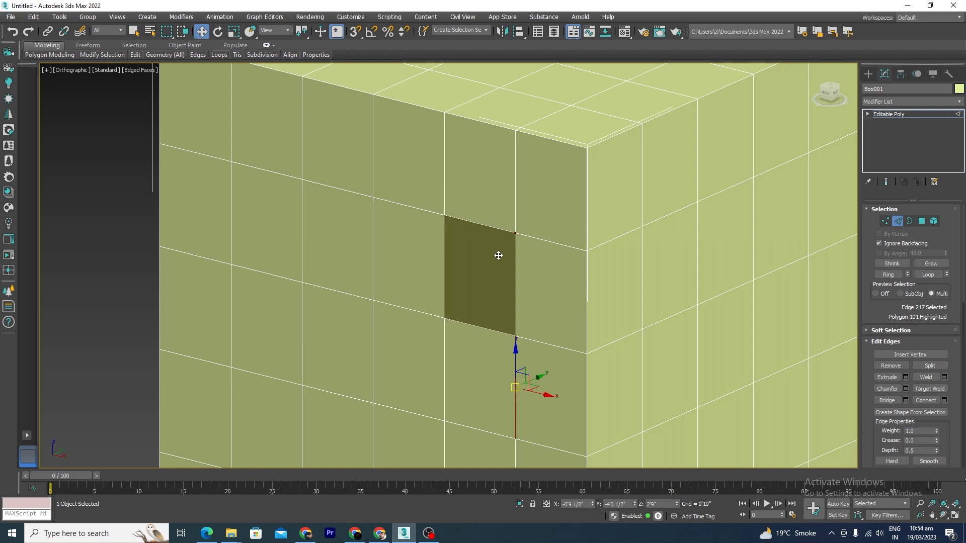
- Set Preview Selection to Off and switch to Border level
{"action": "left_click", "coordinate": [932, 292]}
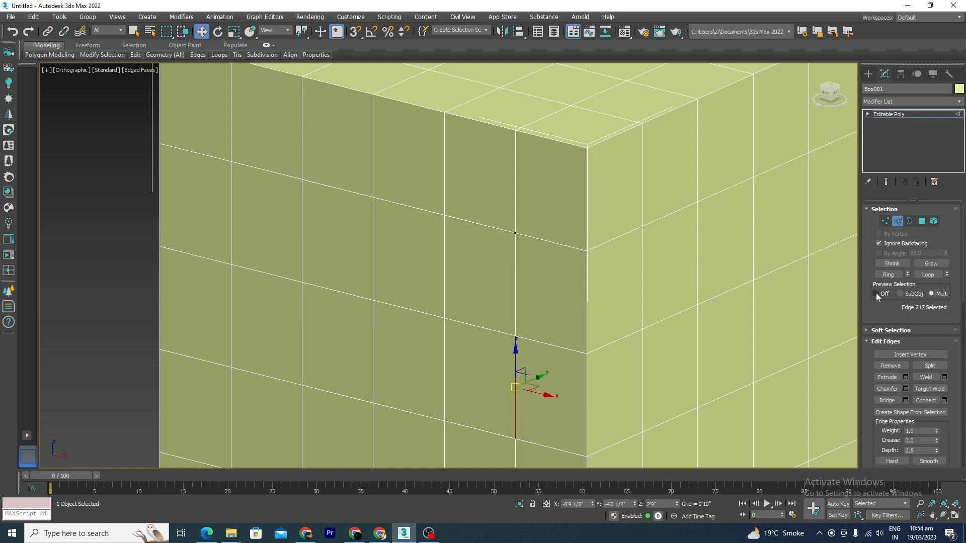
{"action": "scroll", "coordinate": [730, 264], "scroll_direction": "down", "scroll_amount": 2}
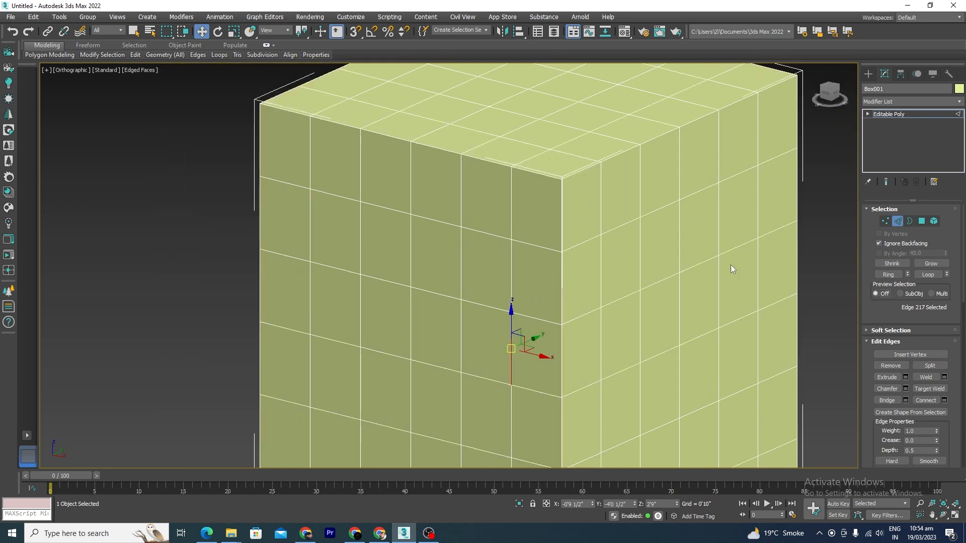
{"action": "left_click", "coordinate": [909, 221]}
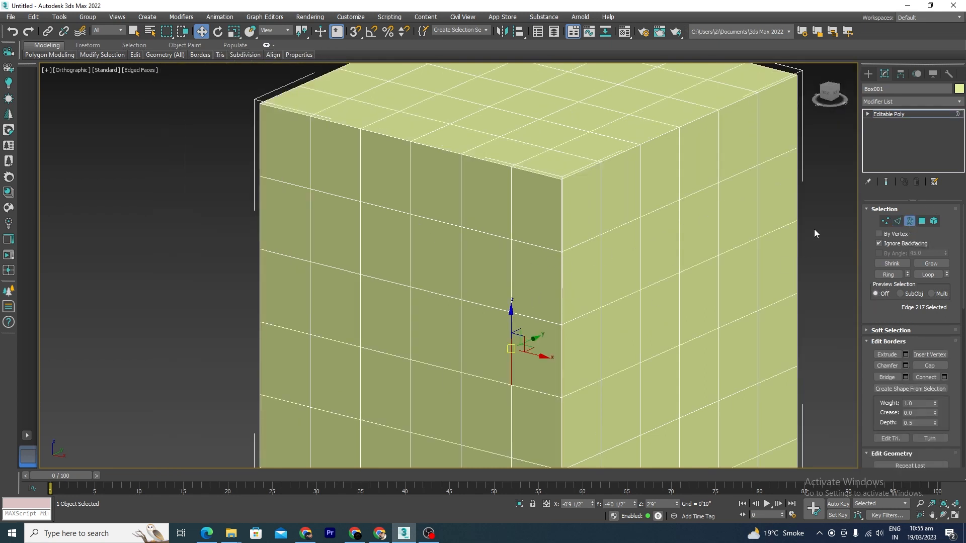
- Switch to Polygon level, select one polygon diagonally inside the side face's upper corner and grow the selection twice
{"action": "left_click", "coordinate": [921, 221]}
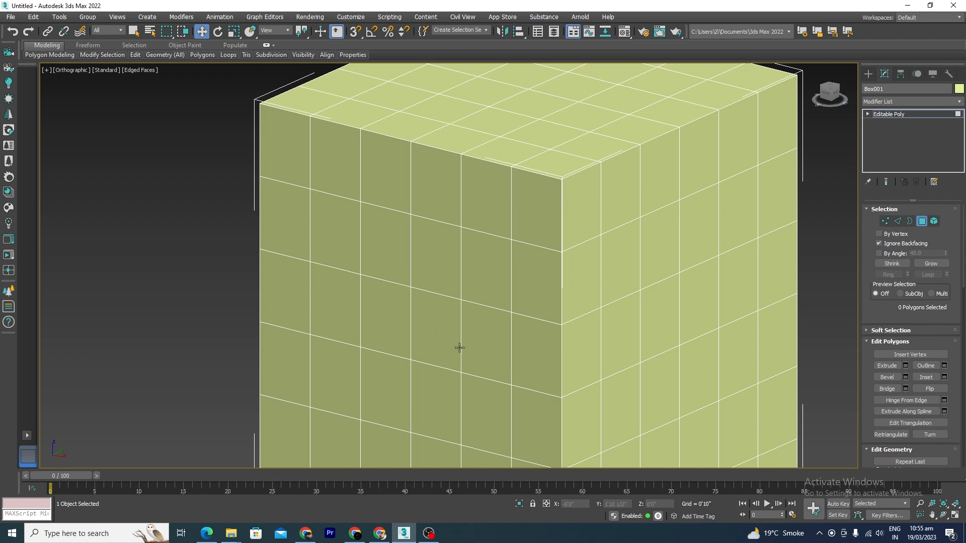
{"action": "left_click", "coordinate": [485, 266]}
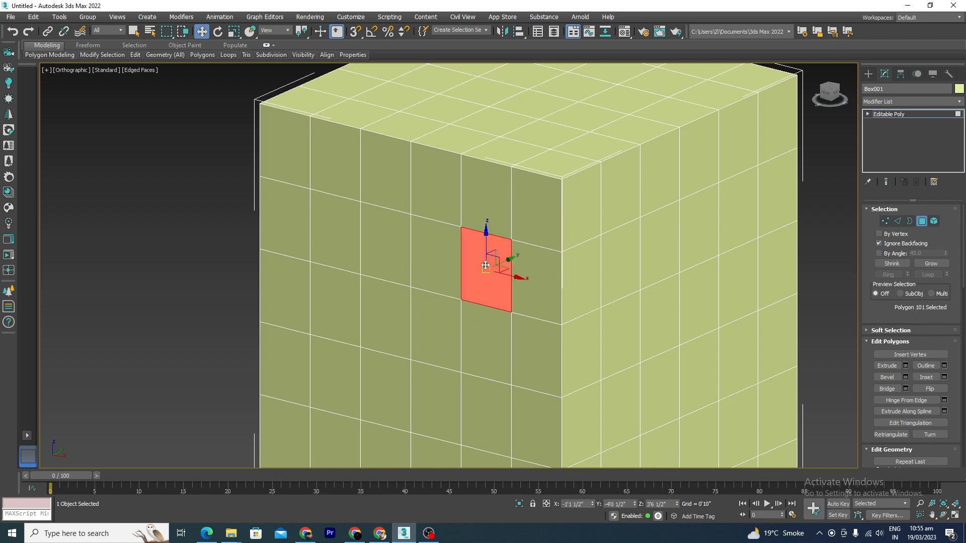
{"action": "middle_click_drag", "start_coordinate": [485, 350], "coordinate": [543, 336], "text": "alt"}
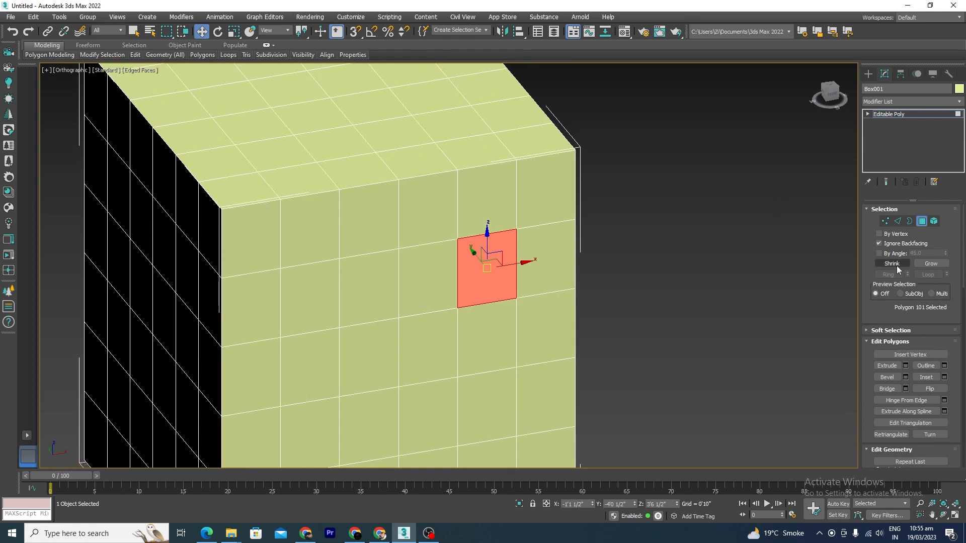
{"action": "left_click", "coordinate": [931, 264]}
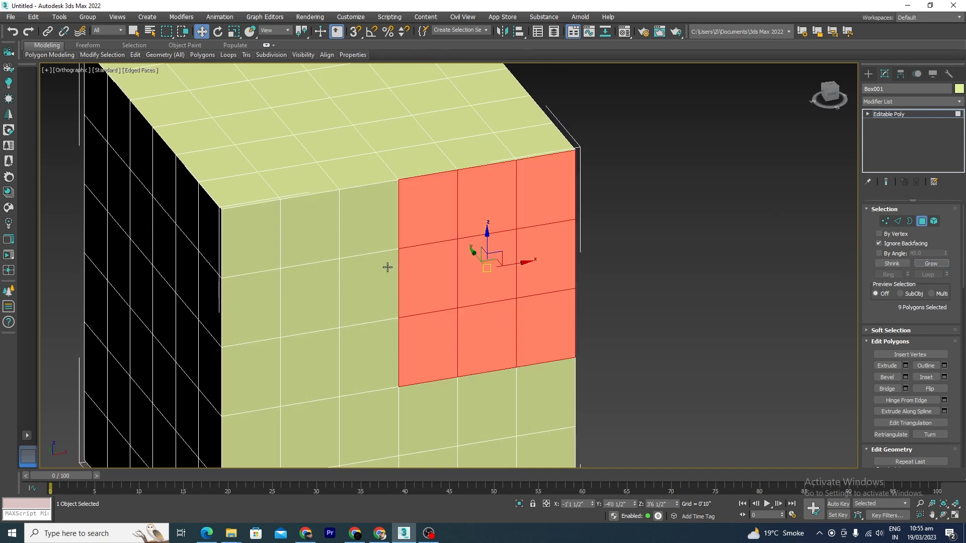
{"action": "left_click", "coordinate": [929, 264]}
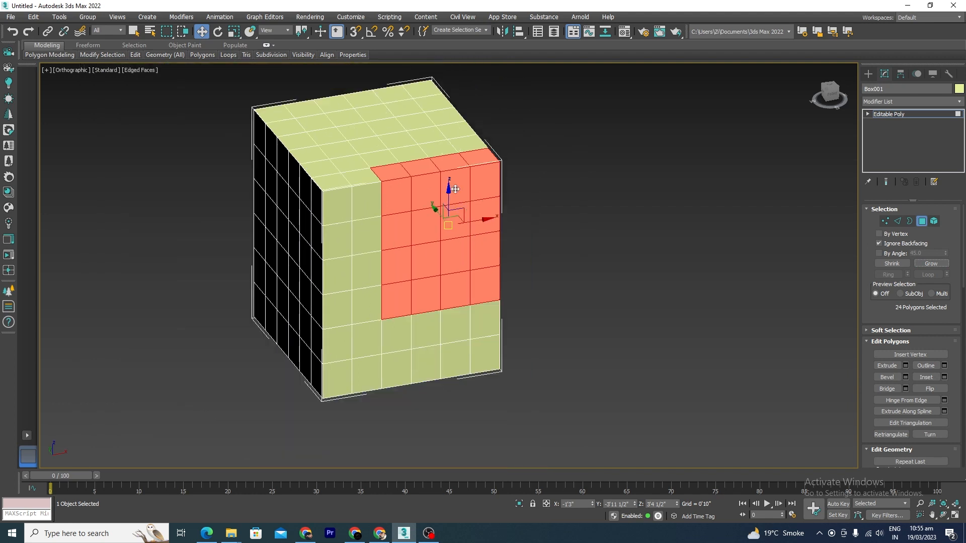
- Select a single polygon near the centre of the side face and grow the selection twice
{"action": "scroll", "coordinate": [422, 274], "scroll_direction": "down", "scroll_amount": 4}
{"action": "left_click", "coordinate": [423, 271]}
{"action": "scroll", "coordinate": [424, 260], "scroll_direction": "up", "scroll_amount": 3}
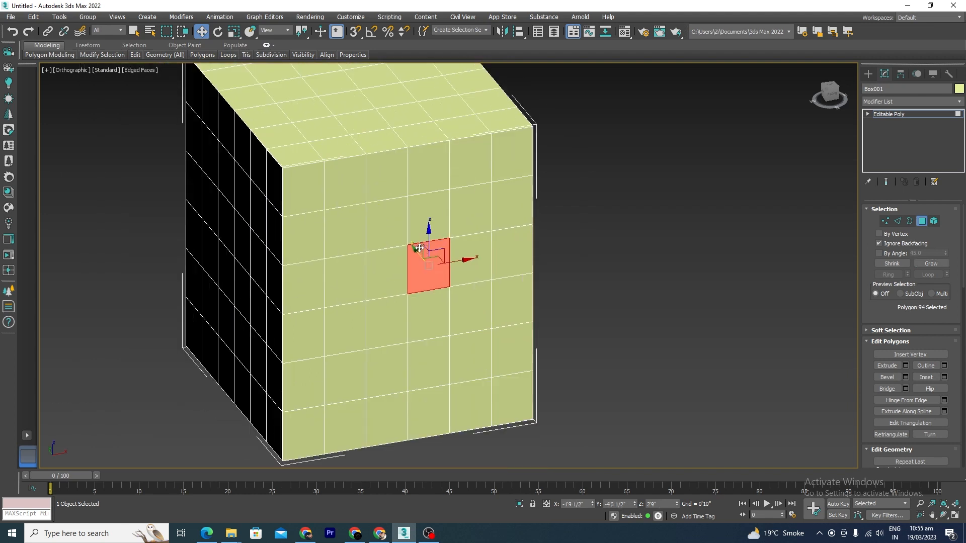
{"action": "left_click", "coordinate": [931, 263]}
{"action": "left_click", "coordinate": [930, 264]}
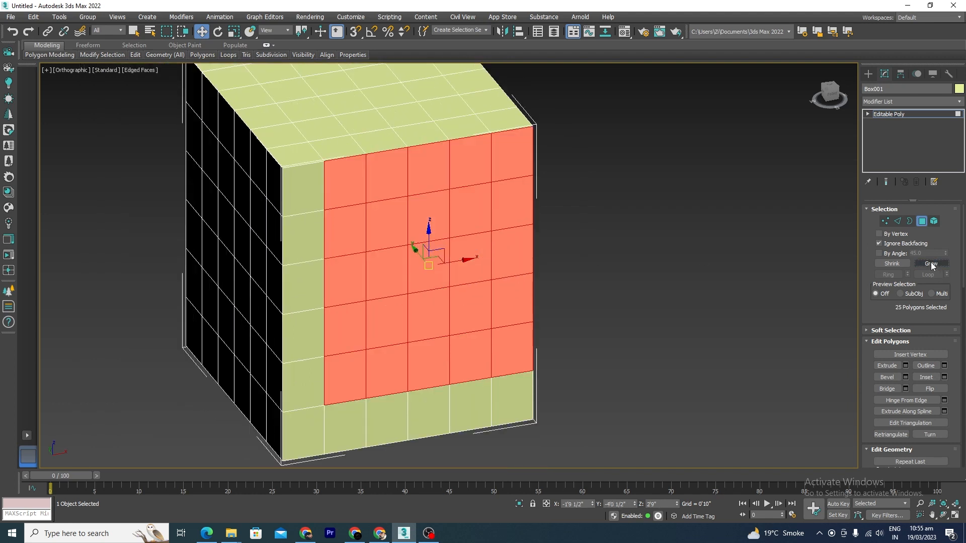
- Shrink the selection twice, then enable By Vertex and select the four polygons around a vertex one row below the face's upper edge
{"action": "left_click", "coordinate": [896, 264]}
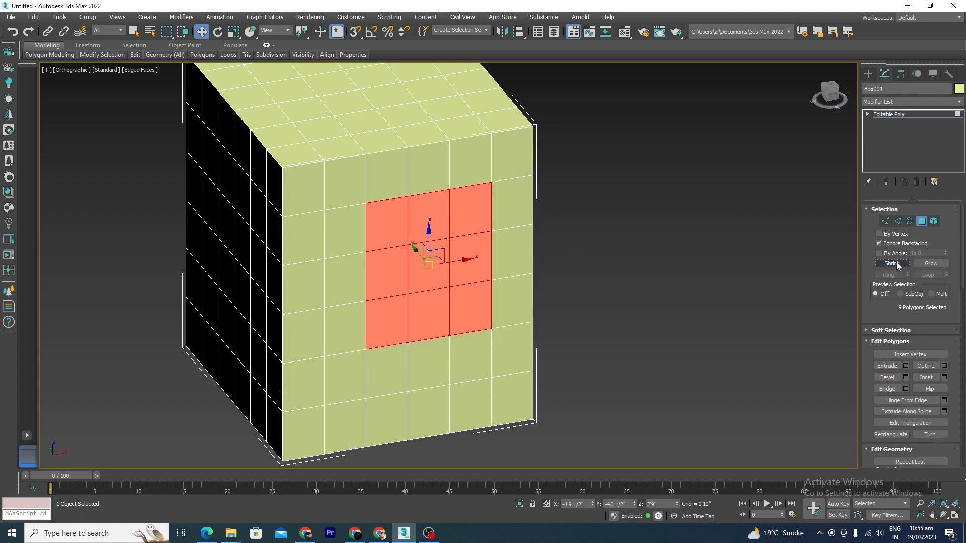
{"action": "left_click", "coordinate": [896, 264]}
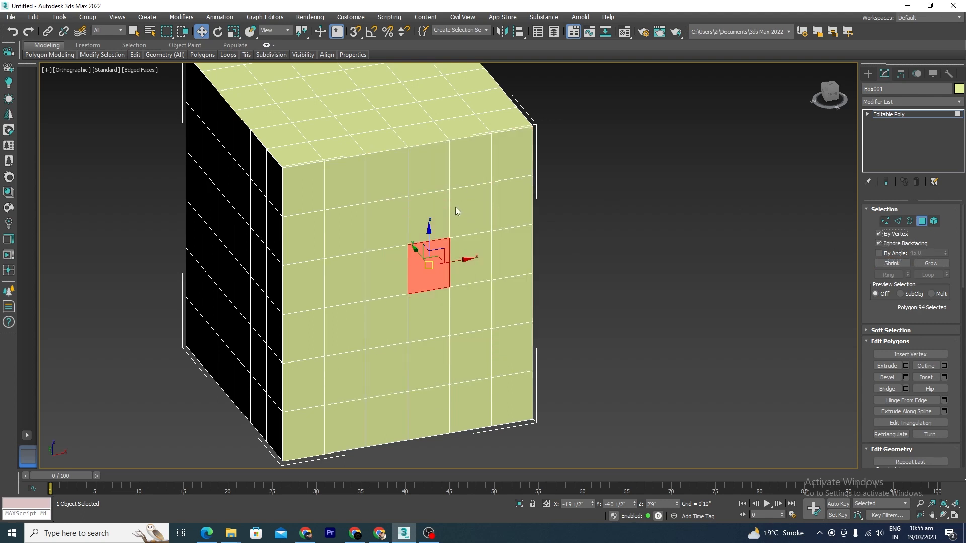
{"action": "left_click_drag", "start_coordinate": [444, 183], "coordinate": [451, 190]}
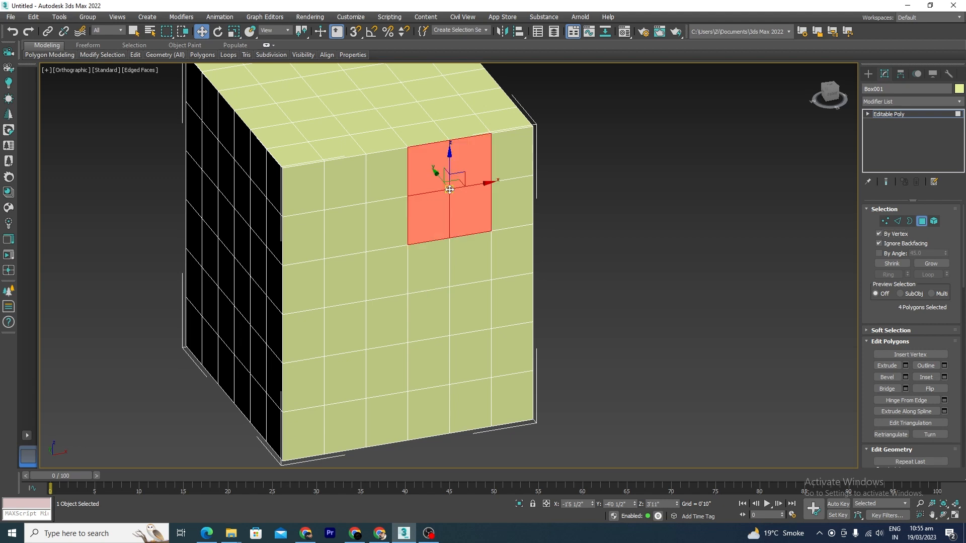
{"action": "scroll", "coordinate": [442, 151], "scroll_direction": "up", "scroll_amount": 5}
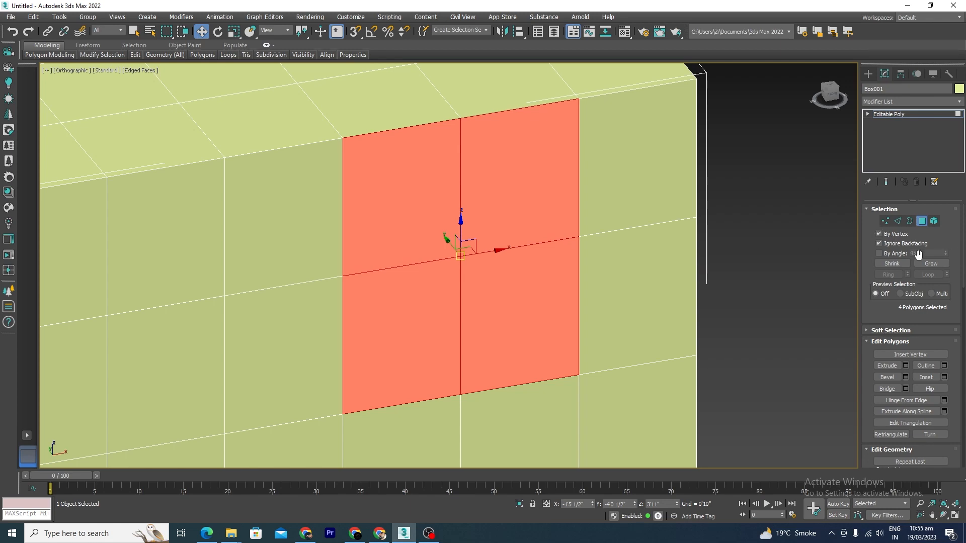
- Select polygons By Angle at 45 with By Vertex and Ignore Backfacing off, starting from a side-face polygon, and inspect the selection around the box
{"action": "left_click", "coordinate": [879, 253]}
{"action": "scroll", "coordinate": [588, 187], "scroll_direction": "down", "scroll_amount": 2}
{"action": "left_click", "coordinate": [596, 249]}
{"action": "scroll", "coordinate": [595, 248], "scroll_direction": "down", "scroll_amount": 1}
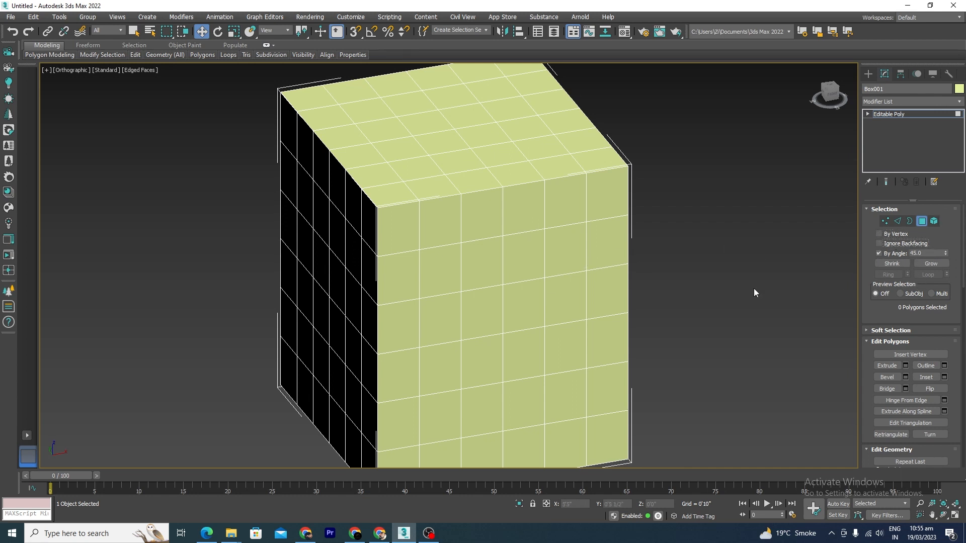
{"action": "left_click", "coordinate": [517, 281]}
{"action": "scroll", "coordinate": [537, 256], "scroll_direction": "up", "scroll_amount": 3}
{"action": "scroll", "coordinate": [610, 284], "scroll_direction": "down", "scroll_amount": 3}
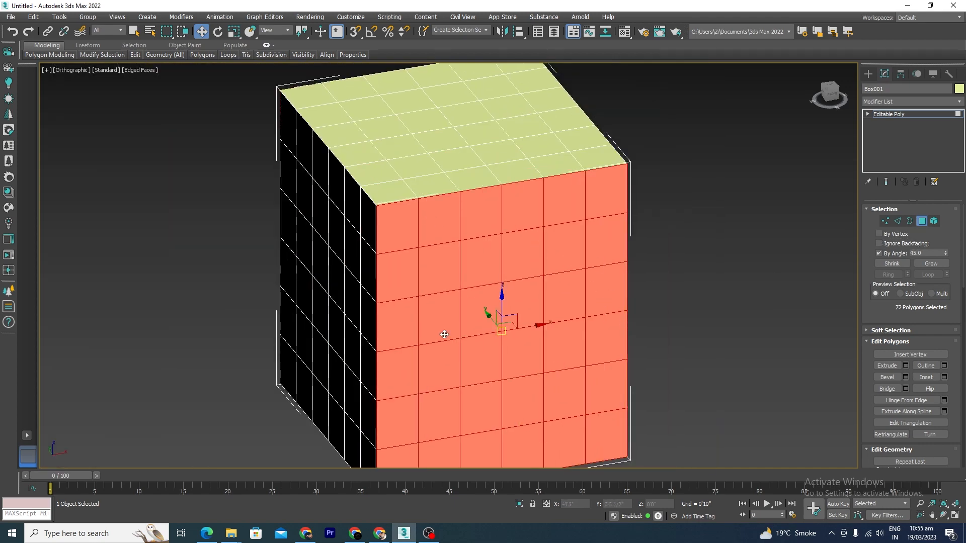
{"action": "scroll", "coordinate": [489, 226], "scroll_direction": "down", "scroll_amount": 4}
{"action": "mouse_move", "coordinate": [601, 300]}
{"action": "middle_mouse_down", "text": "alt"}
{"action": "mouse_move", "coordinate": [513, 297]}
{"action": "mouse_move", "coordinate": [618, 300]}
{"action": "mouse_move", "coordinate": [744, 261]}
{"action": "mouse_move", "coordinate": [807, 300]}
{"action": "mouse_move", "coordinate": [619, 300]}
{"action": "middle_mouse_up", "text": "alt"}
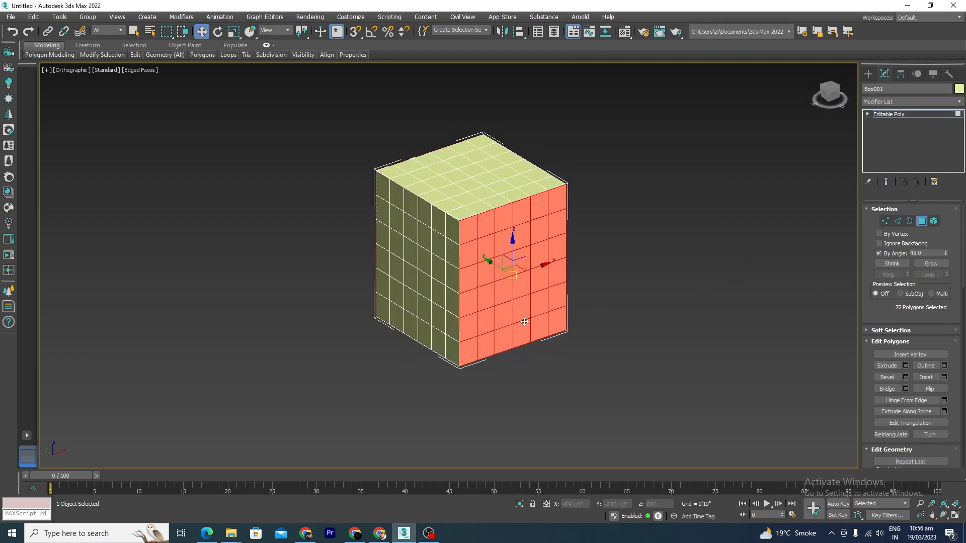
{"action": "middle_click_drag", "start_coordinate": [451, 224], "coordinate": [433, 275], "text": "alt"}
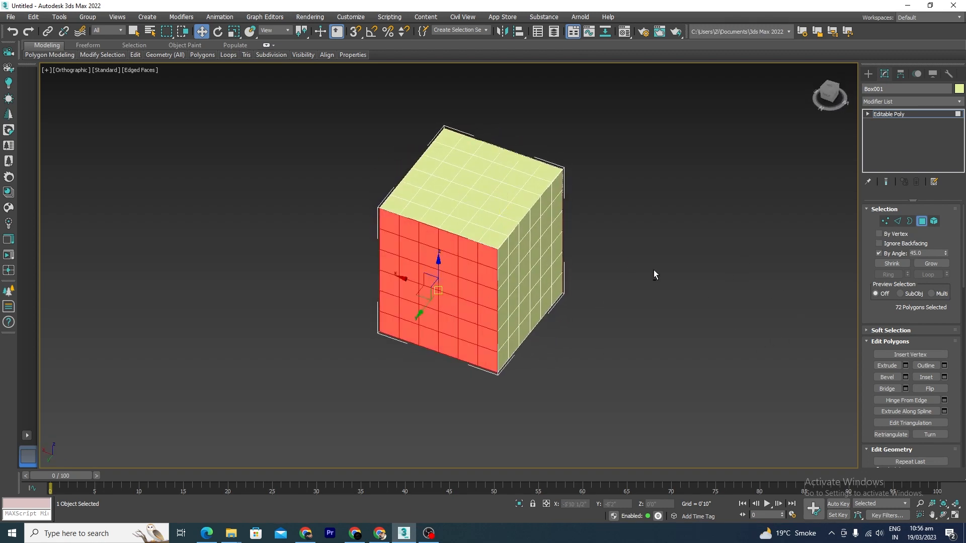
- Set the By Angle threshold to 90 and select from a polygon on the adjacent side face
{"action": "double_click", "coordinate": [923, 252]}
{"action": "type", "text": "90"}
{"action": "key", "text": "Return"}
{"action": "scroll", "coordinate": [563, 214], "scroll_direction": "up", "scroll_amount": 2}
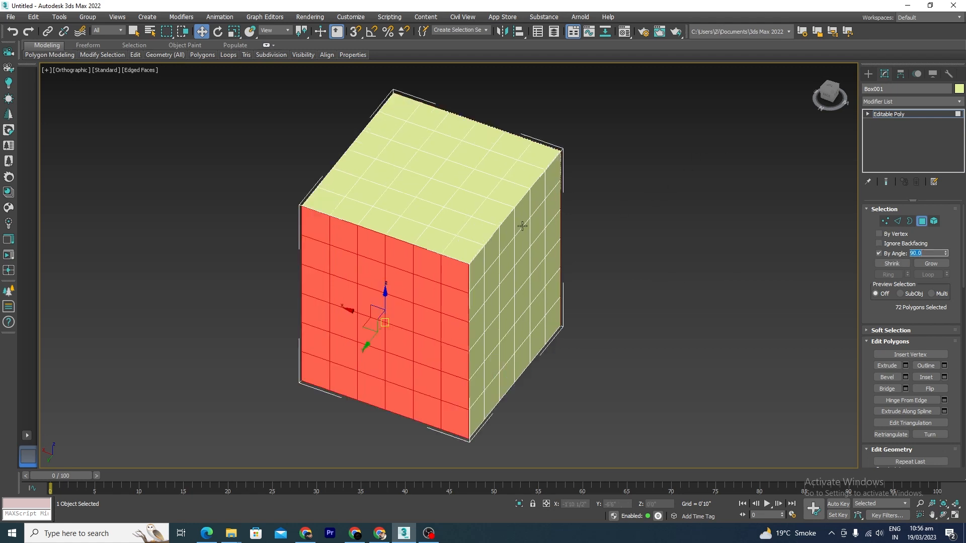
{"action": "left_click", "coordinate": [501, 289]}
{"action": "middle_click_drag", "start_coordinate": [501, 288], "coordinate": [421, 307], "text": "alt"}
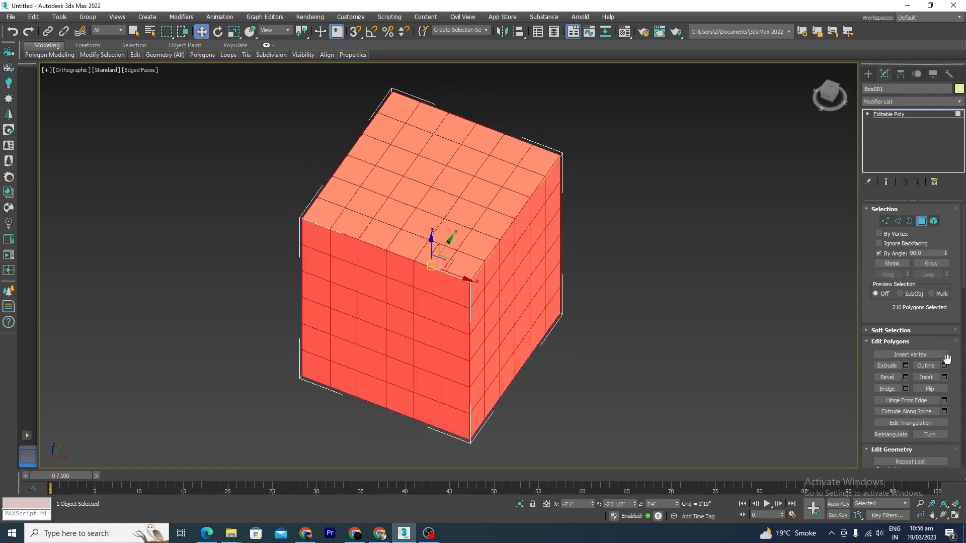
- Set the By Angle threshold to 10 and select from a side-face polygon again
{"action": "double_click", "coordinate": [927, 253]}
{"action": "type", "text": "10"}
{"action": "key", "text": "Return"}
{"action": "left_click", "coordinate": [510, 275]}
{"action": "middle_click_drag", "start_coordinate": [583, 301], "coordinate": [506, 313], "text": "alt"}
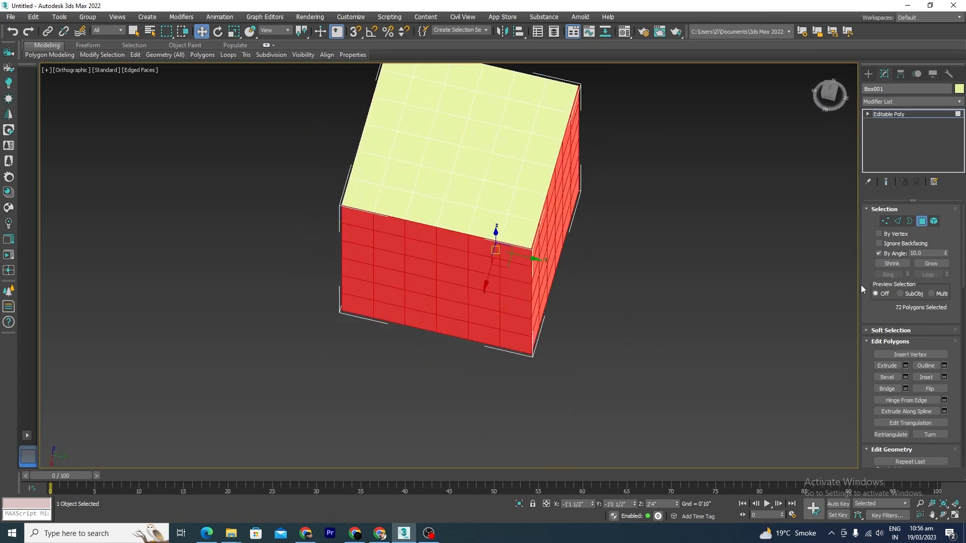
- Switch to Element level, select the whole box element, and clear the selection
{"action": "left_click", "coordinate": [934, 221]}
{"action": "scroll", "coordinate": [554, 226], "scroll_direction": "down", "scroll_amount": 5}
{"action": "key", "text": "ctrl+a"}
{"action": "middle_click_drag", "start_coordinate": [647, 269], "coordinate": [642, 296], "text": "alt"}
{"action": "left_click", "coordinate": [643, 296]}
{"action": "scroll", "coordinate": [526, 246], "scroll_direction": "up", "scroll_amount": 5}
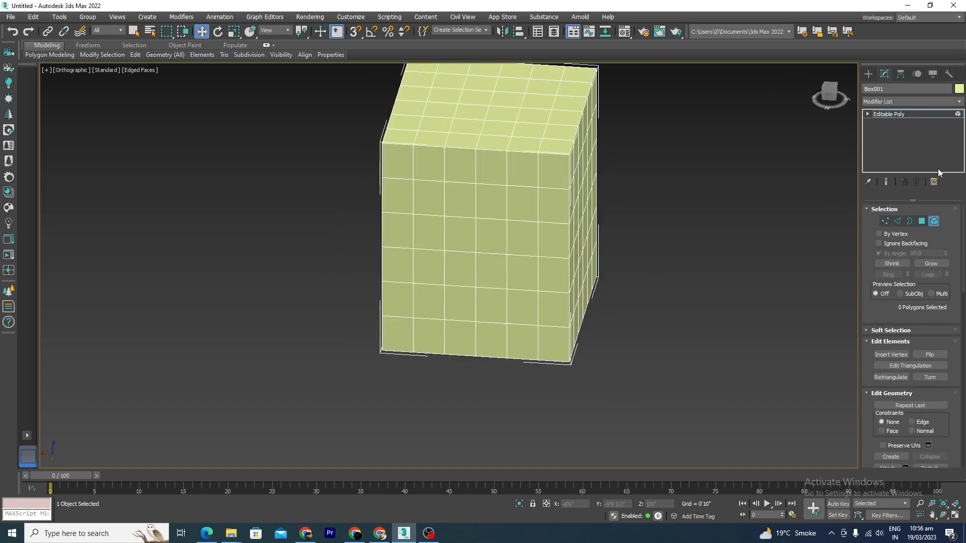
- Switch to Border level briefly, return to Polygon level, and select the front-facing side using By Angle
{"action": "left_click", "coordinate": [909, 222]}
{"action": "scroll", "coordinate": [505, 215], "scroll_direction": "up", "scroll_amount": 4}
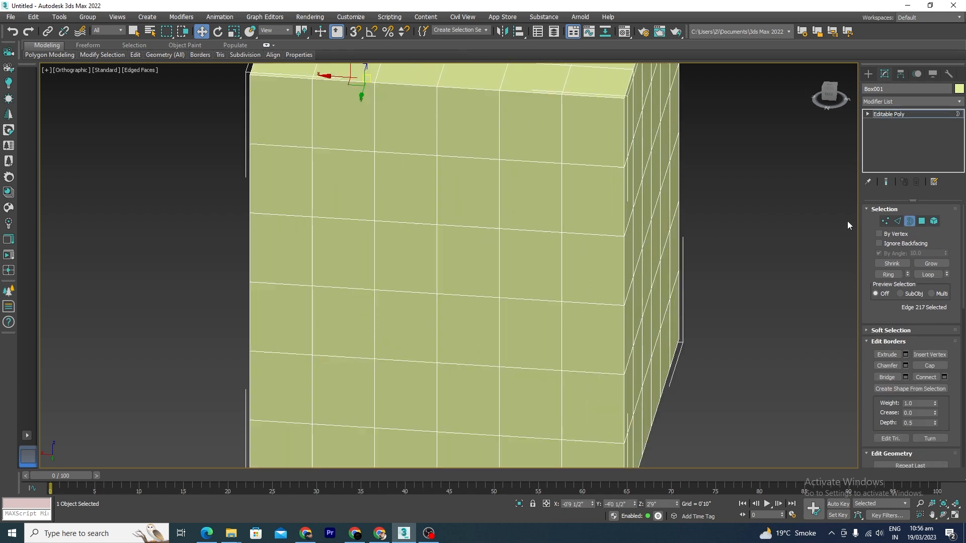
{"action": "left_click", "coordinate": [922, 222]}
{"action": "left_click", "coordinate": [543, 282]}
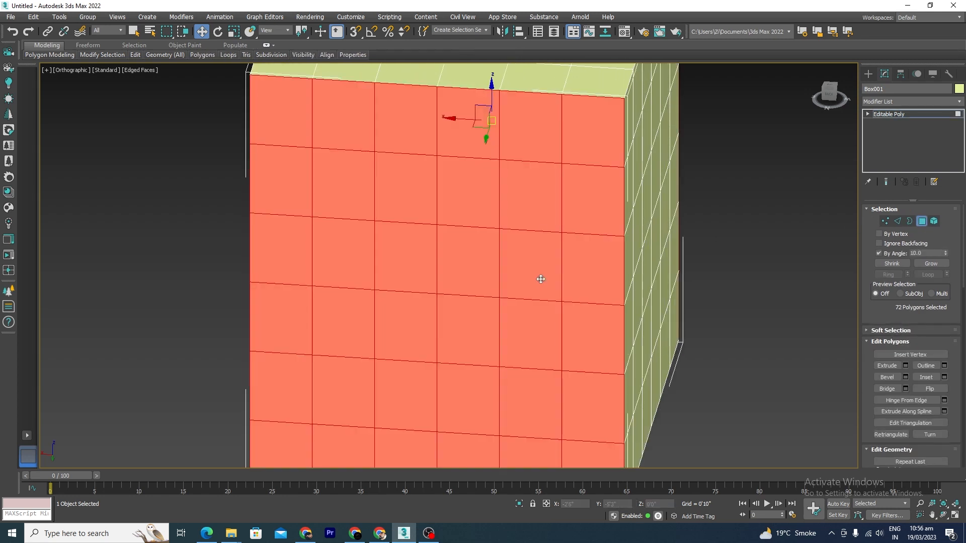
- Reset the By Angle threshold to 45, toggle By Vertex on and off, and disable By Angle
{"action": "left_click", "coordinate": [920, 253]}
{"action": "type", "text": "45"}
{"action": "key", "text": "Return"}
{"action": "left_click", "coordinate": [879, 234]}
{"action": "left_click", "coordinate": [879, 234]}
{"action": "left_click", "coordinate": [880, 253]}
- Select a vertical column of four polygons on the side face, one column in from its edge and starting in the second row
{"action": "left_click", "coordinate": [527, 221]}
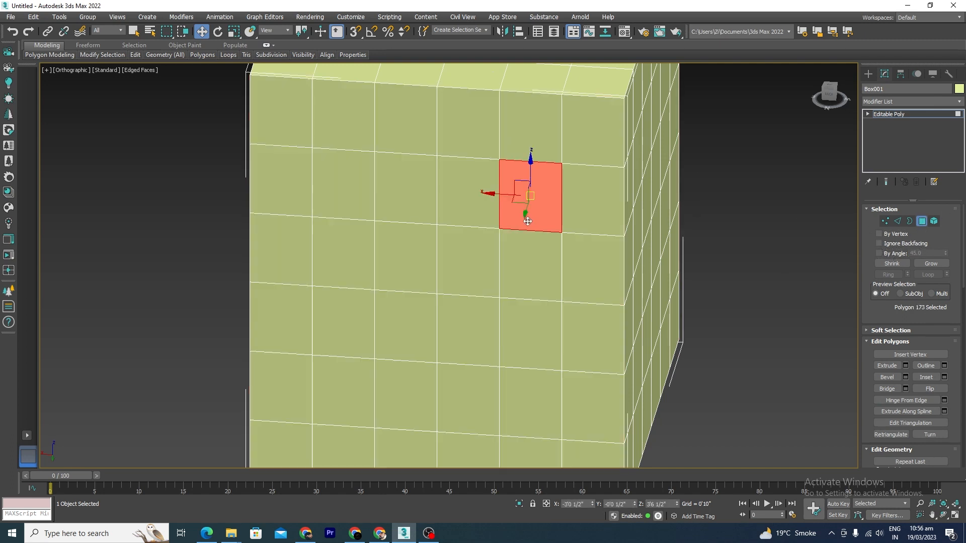
{"action": "left_click", "coordinate": [524, 264]}
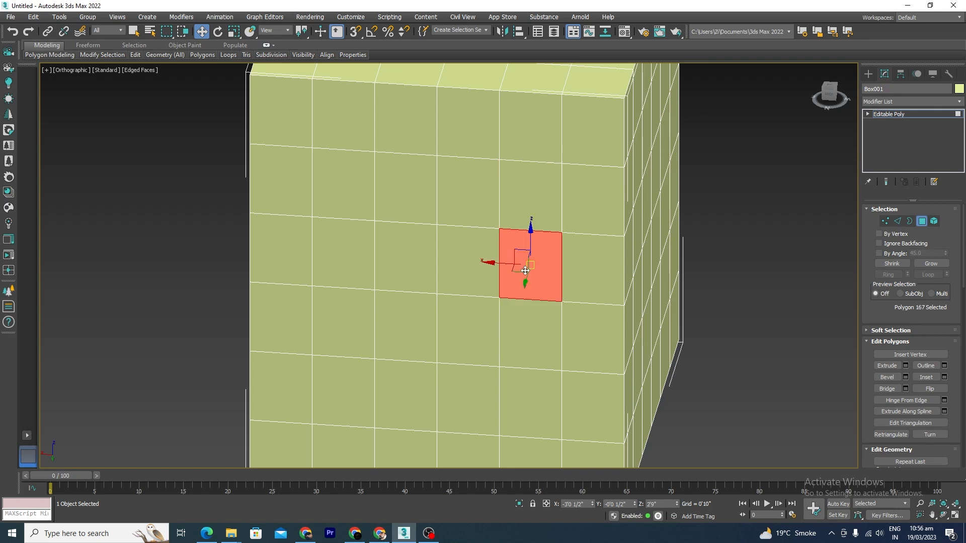
{"action": "left_click", "coordinate": [534, 209], "text": "shift"}
{"action": "left_click", "coordinate": [518, 324]}
{"action": "left_click", "coordinate": [518, 382]}
{"action": "key", "text": "w"}
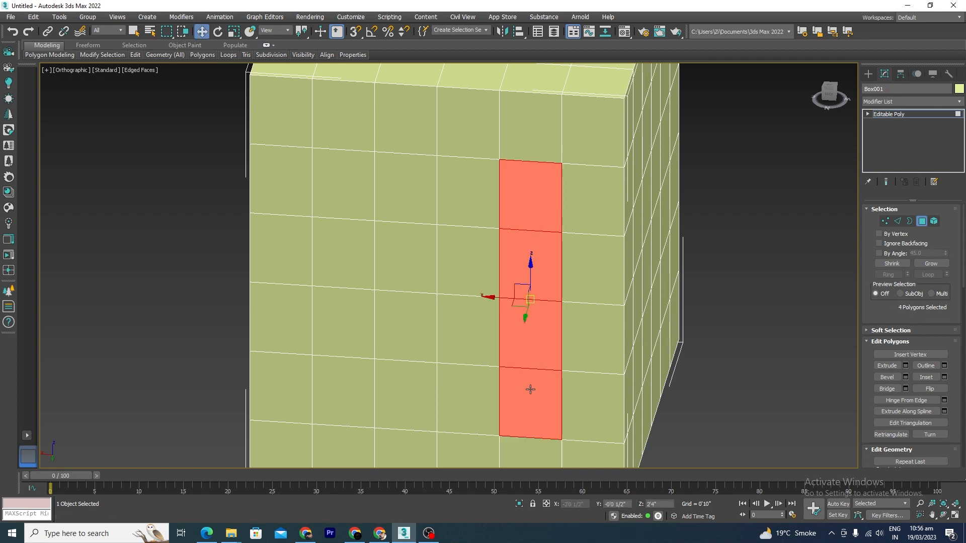
- Extend the selection along the fifth row and back up the opposite column to form a U of ten polygons
{"action": "left_click", "coordinate": [467, 401], "text": "ctrl"}
{"action": "left_click", "coordinate": [400, 400], "text": "ctrl"}
{"action": "left_click", "coordinate": [361, 400], "text": "ctrl"}
{"action": "left_click", "coordinate": [353, 337], "text": "ctrl"}
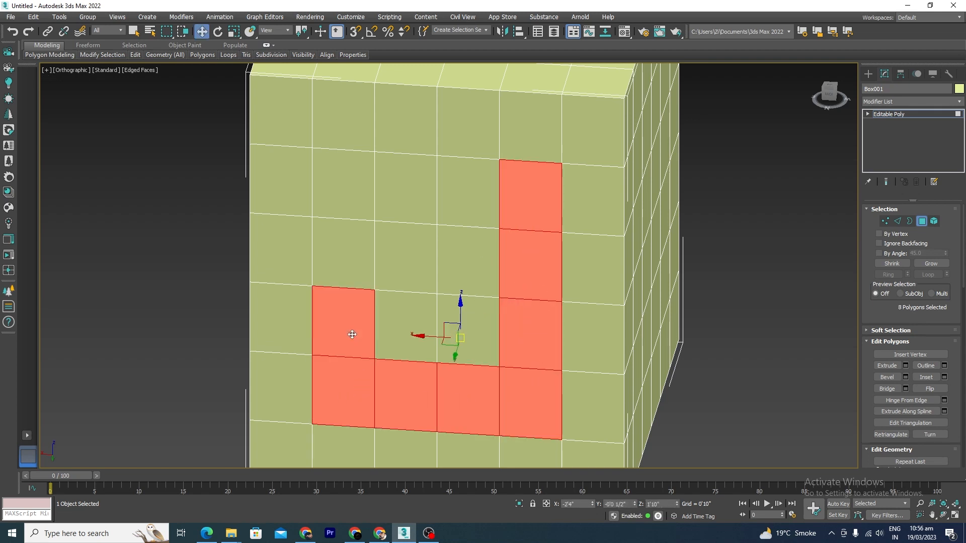
{"action": "left_click", "coordinate": [351, 256], "text": "ctrl"}
{"action": "left_click", "coordinate": [352, 202], "text": "ctrl"}
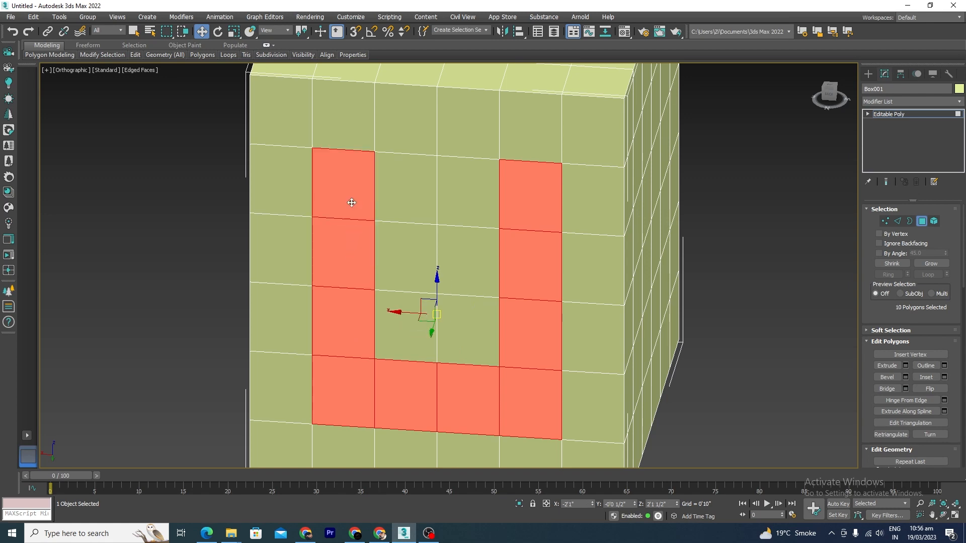
- Delete the U-shaped polygons and select the resulting opening's edge at Border level
{"action": "key", "text": "Delete"}
{"action": "middle_click_drag", "start_coordinate": [641, 198], "coordinate": [668, 321], "text": "alt"}
{"action": "left_click", "coordinate": [920, 221]}
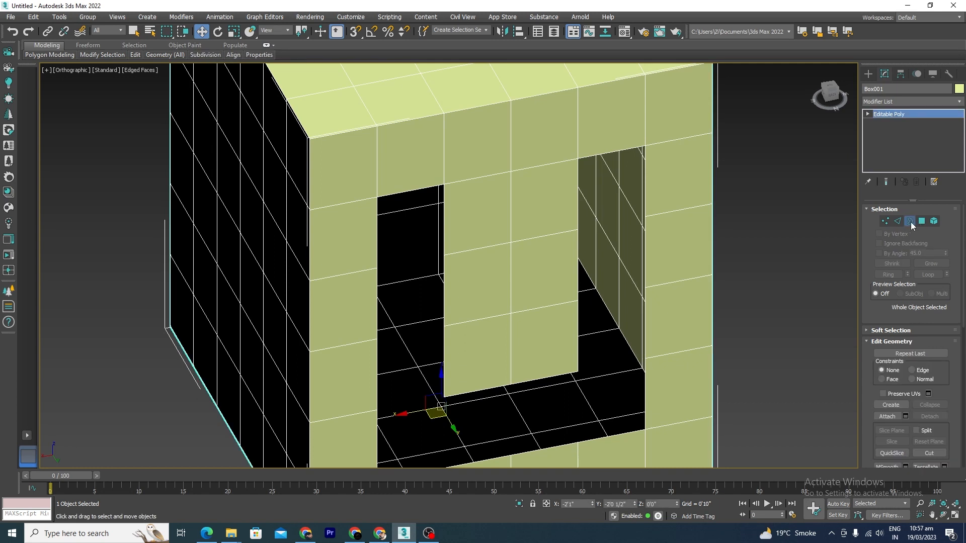
{"action": "left_click", "coordinate": [910, 222]}
{"action": "left_click", "coordinate": [630, 149]}
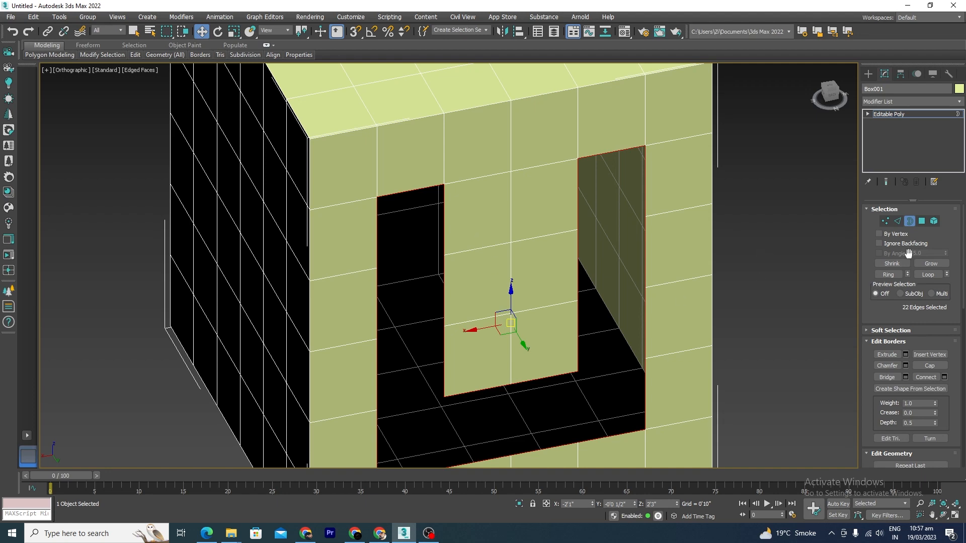
- Apply Ring and then Loop to the selected border, inspecting the selected edges around the box
{"action": "left_click", "coordinate": [894, 275]}
{"action": "scroll", "coordinate": [650, 286], "scroll_direction": "down", "scroll_amount": 5}
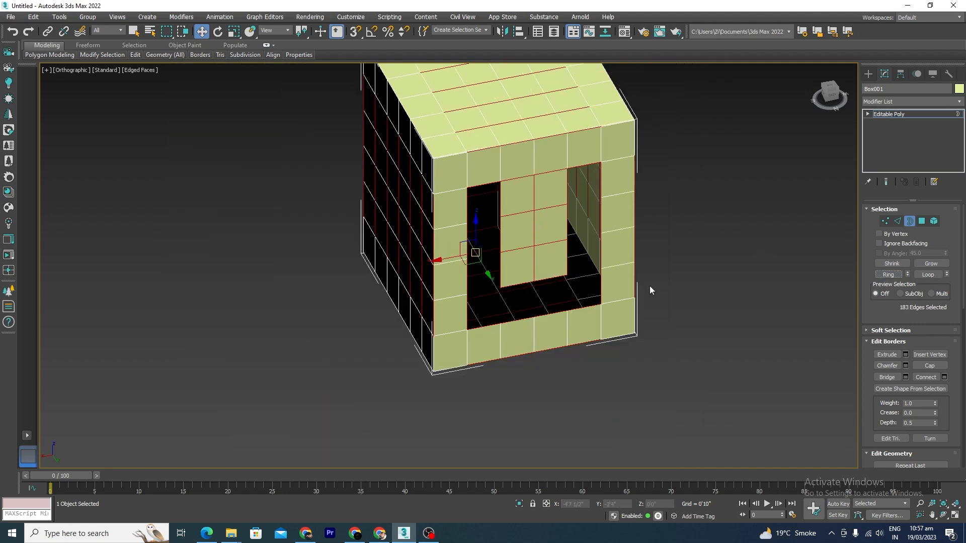
{"action": "middle_click_drag", "start_coordinate": [649, 286], "coordinate": [863, 295], "text": "alt"}
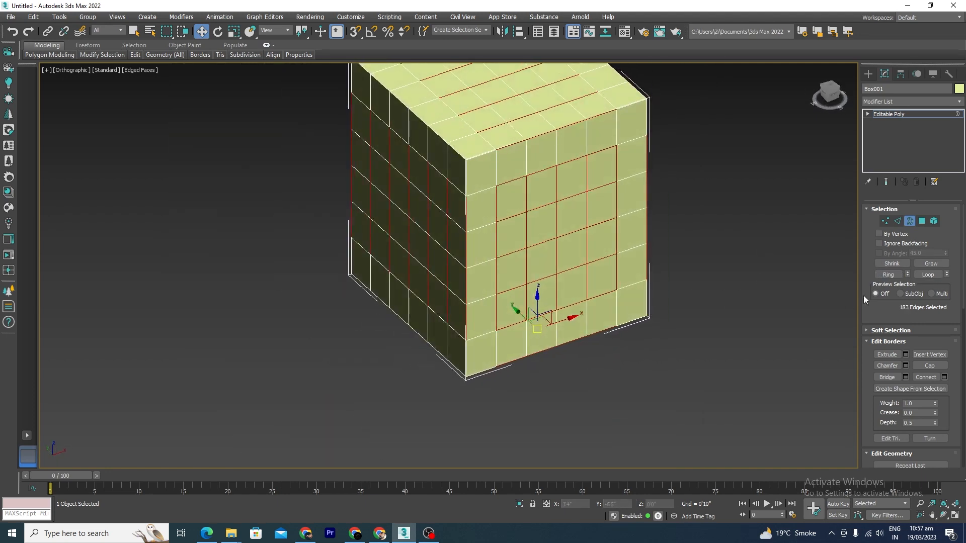
{"action": "left_click", "coordinate": [928, 274]}
{"action": "middle_click_drag", "start_coordinate": [619, 324], "coordinate": [455, 280], "text": "alt"}
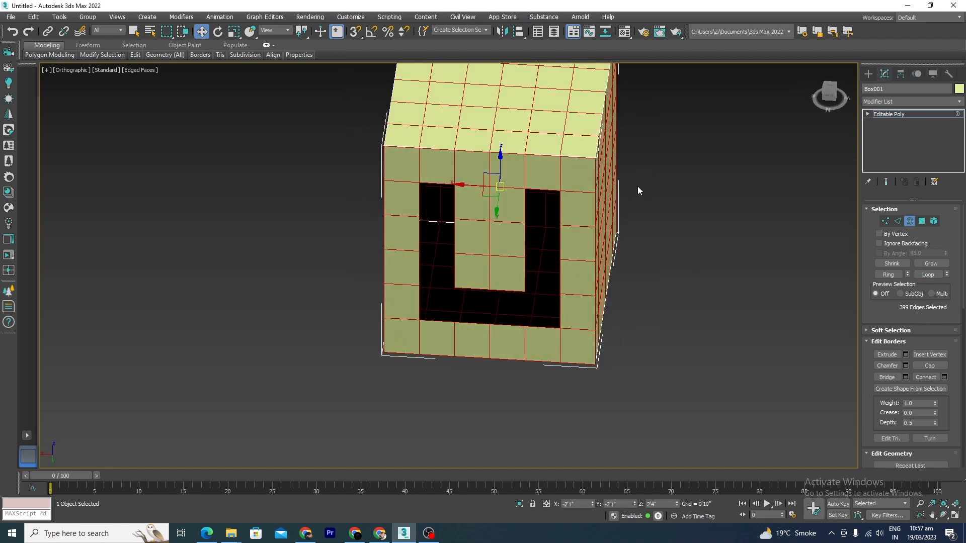
{"action": "middle_click_drag", "start_coordinate": [645, 305], "coordinate": [502, 210], "text": "alt"}
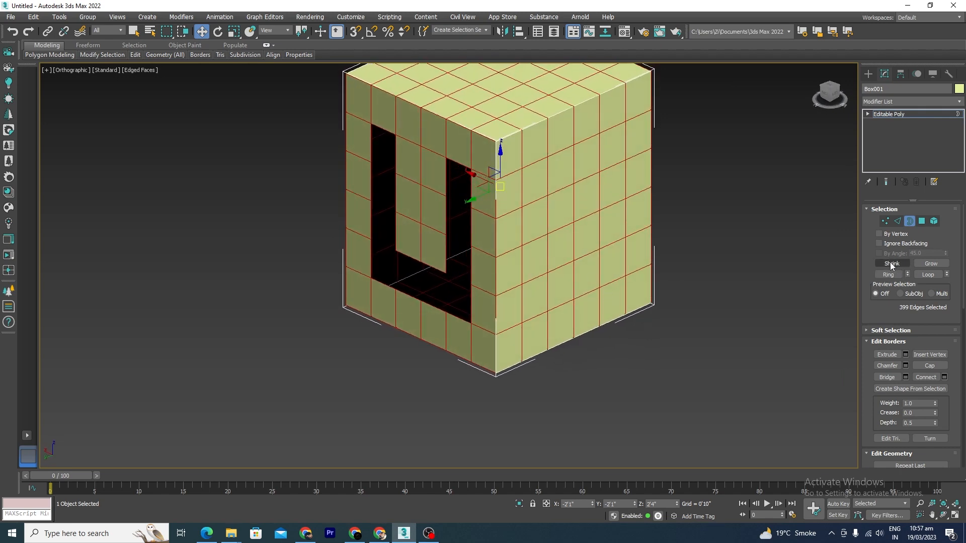
- Try Shrink and Grow on the border selection and inspect the box from another side
{"action": "left_click", "coordinate": [890, 263]}
{"action": "left_click", "coordinate": [931, 263]}
{"action": "middle_click_drag", "start_coordinate": [594, 282], "coordinate": [678, 364], "text": "alt"}
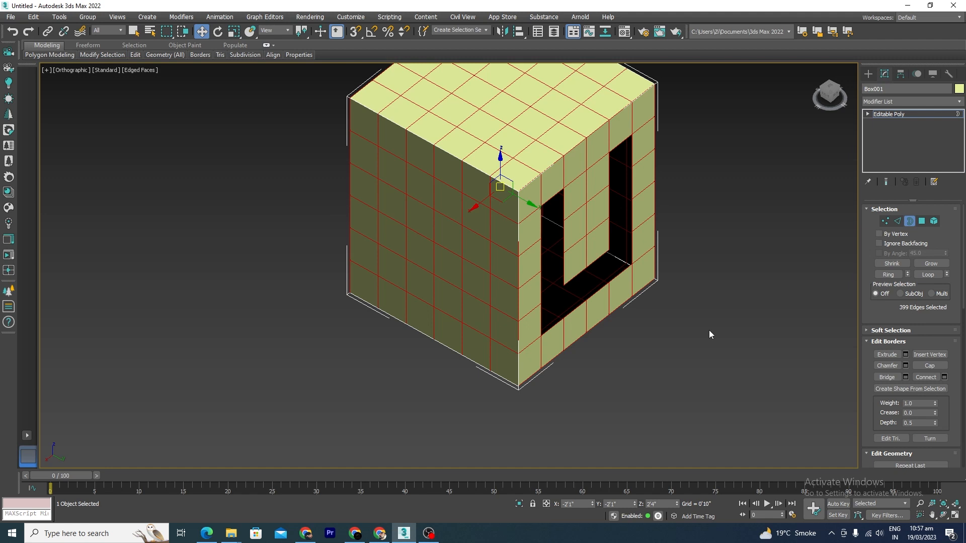
- Leave Border level, undo the deletion of the U-shaped polygons, and return to Polygon level
{"action": "left_click", "coordinate": [909, 221]}
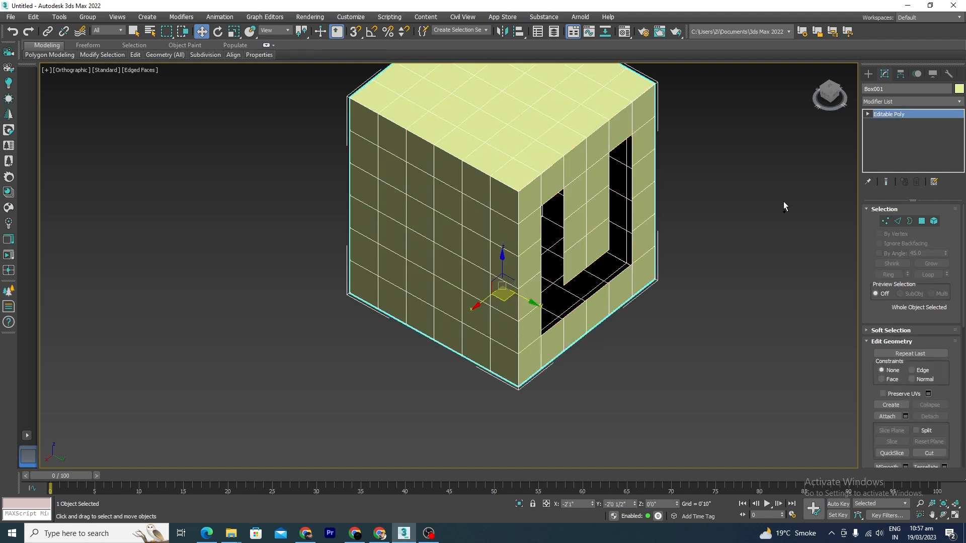
{"action": "key", "text": "ctrl+z"}
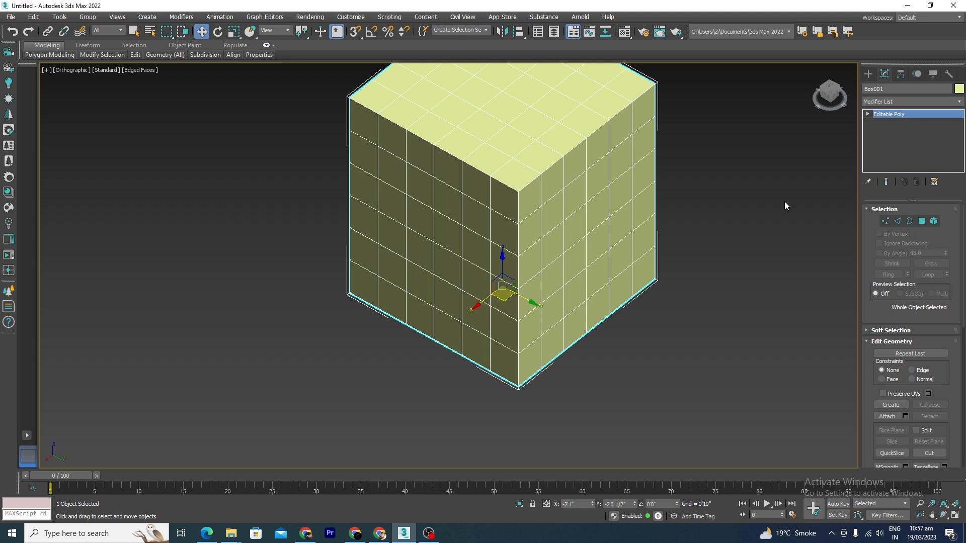
{"action": "left_click", "coordinate": [922, 222]}
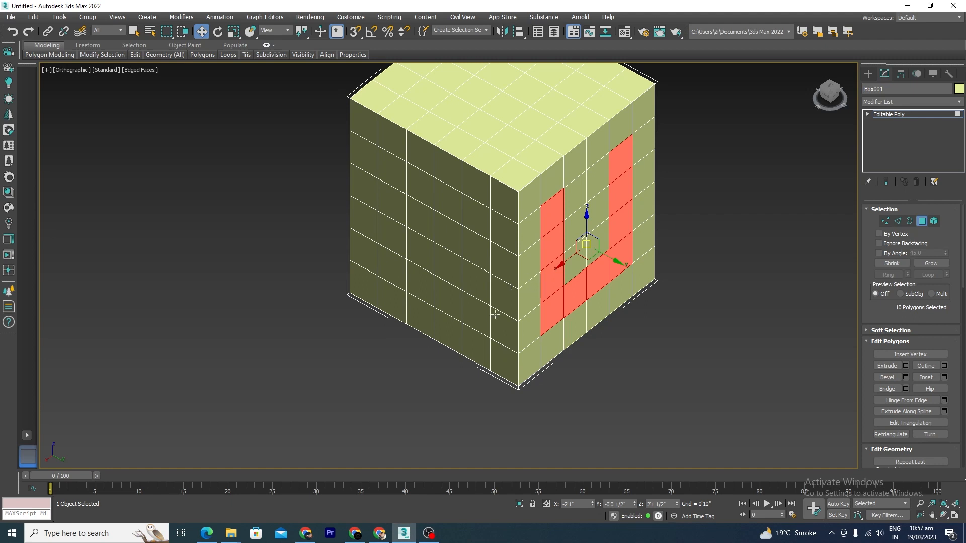
- Select the horizontal row of six polygons across the adjacent side face, third row from its lower edge
{"action": "left_click", "coordinate": [504, 299]}
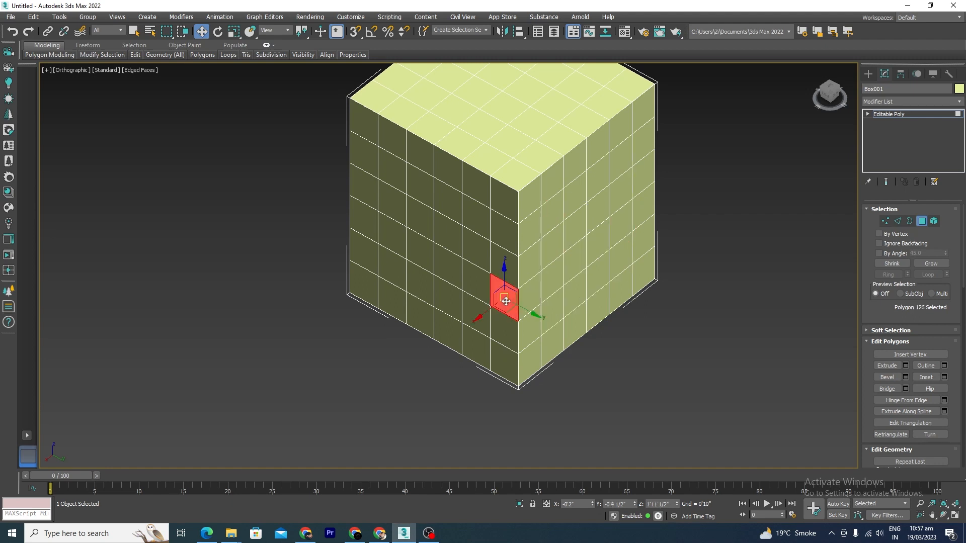
{"action": "left_click", "coordinate": [365, 224], "text": "ctrl"}
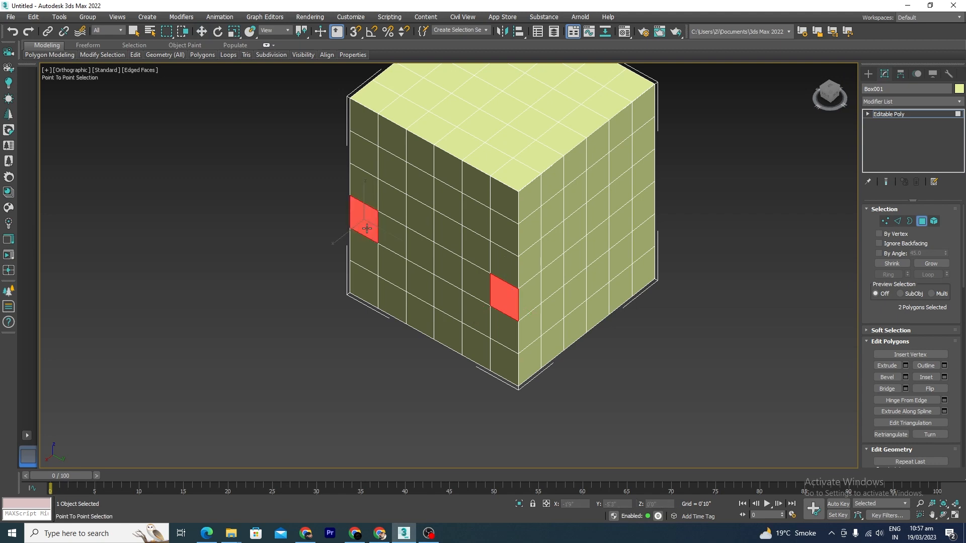
{"action": "left_click", "coordinate": [392, 235], "text": "ctrl"}
{"action": "left_click", "coordinate": [420, 251], "text": "ctrl"}
{"action": "left_click", "coordinate": [448, 266], "text": "ctrl"}
{"action": "left_click", "coordinate": [477, 277], "text": "ctrl"}
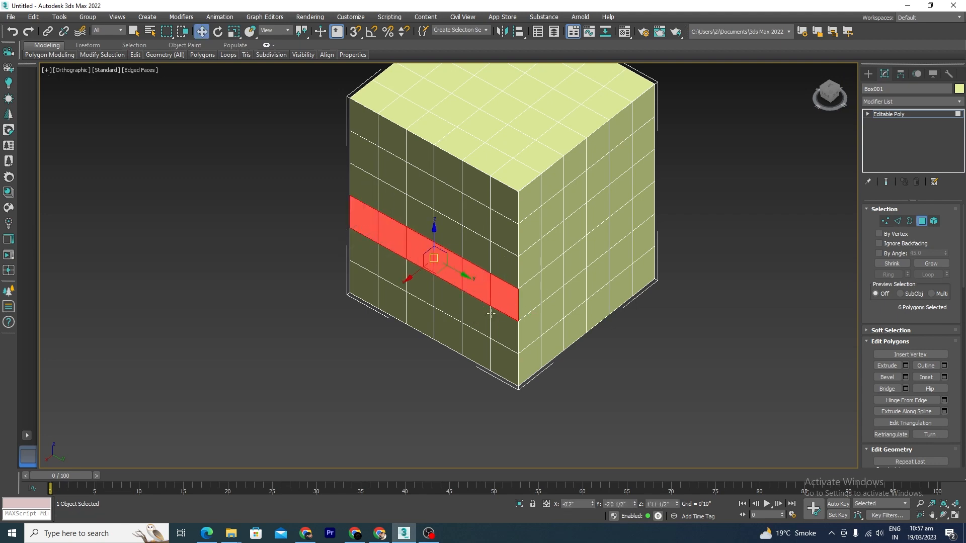
{"action": "middle_click_drag", "start_coordinate": [508, 304], "coordinate": [613, 306], "text": "alt"}
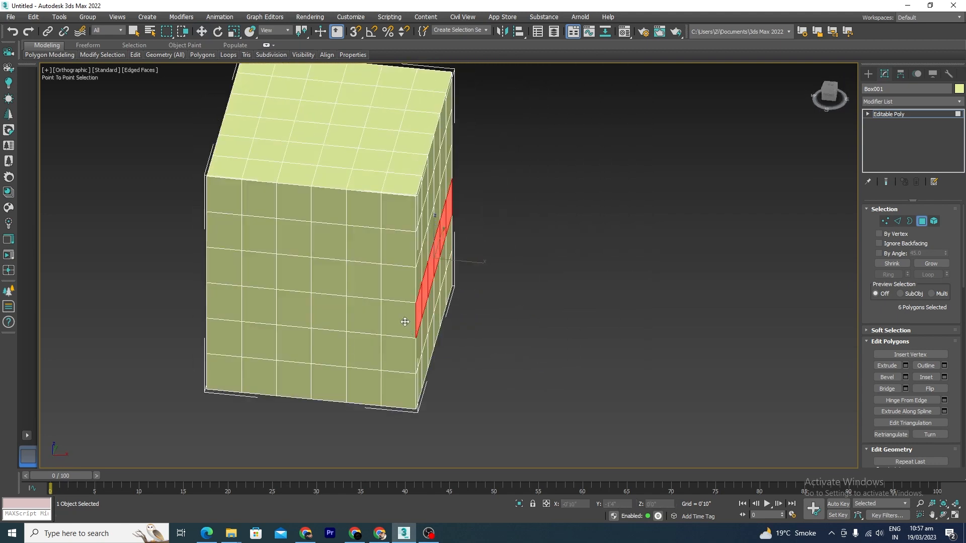
- Extend the polygon selection along the same row across the remaining side faces to complete a band around the box
{"action": "left_click", "coordinate": [301, 306], "text": "ctrl"}
{"action": "left_click", "coordinate": [257, 305], "text": "ctrl"}
{"action": "left_click", "coordinate": [226, 304], "text": "ctrl"}
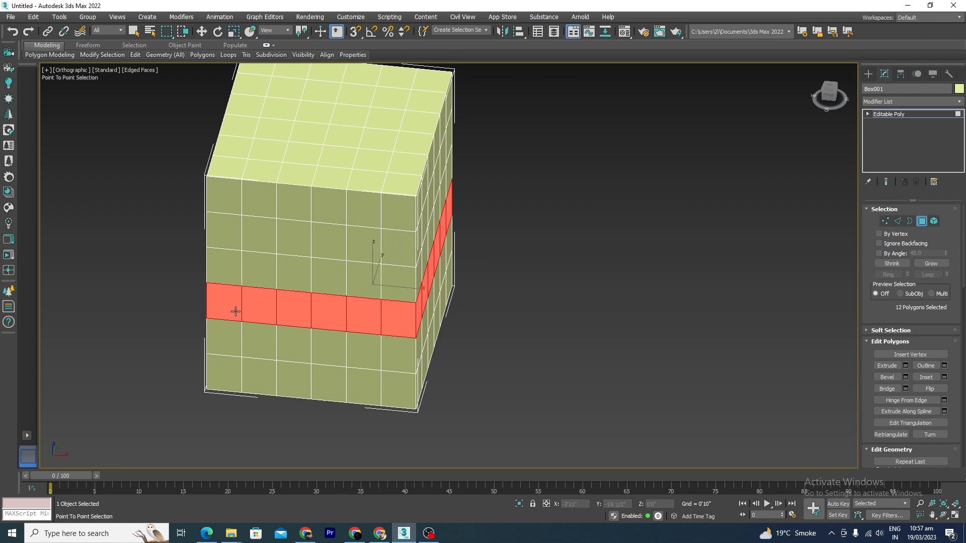
{"action": "key", "text": "w"}
{"action": "middle_click_drag", "start_coordinate": [375, 282], "coordinate": [392, 327], "text": "alt"}
{"action": "mouse_move", "coordinate": [415, 334]}
{"action": "left_mouse_down", "text": "ctrl"}
{"action": "mouse_move", "coordinate": [235, 335]}
{"action": "mouse_move", "coordinate": [272, 348]}
{"action": "left_mouse_up", "text": "ctrl"}
{"action": "middle_click_drag", "start_coordinate": [272, 348], "coordinate": [332, 352], "text": "alt"}
{"action": "mouse_move", "coordinate": [351, 357]}
{"action": "left_mouse_down", "text": "ctrl"}
{"action": "mouse_move", "coordinate": [226, 339]}
{"action": "mouse_move", "coordinate": [207, 326]}
{"action": "left_mouse_up", "text": "ctrl"}
{"action": "middle_click_drag", "start_coordinate": [504, 365], "coordinate": [494, 274], "text": "alt"}
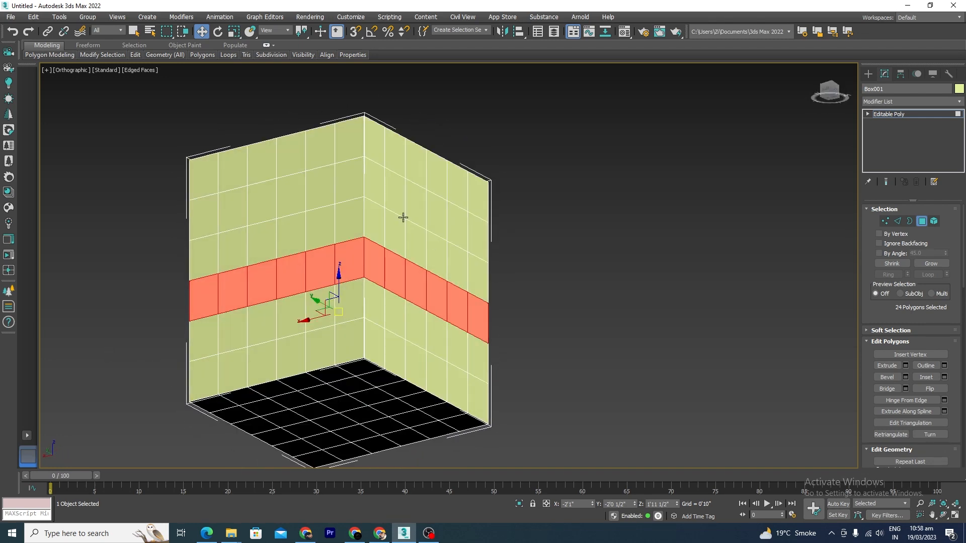
{"action": "middle_click_drag", "start_coordinate": [391, 222], "coordinate": [337, 244], "text": "alt"}
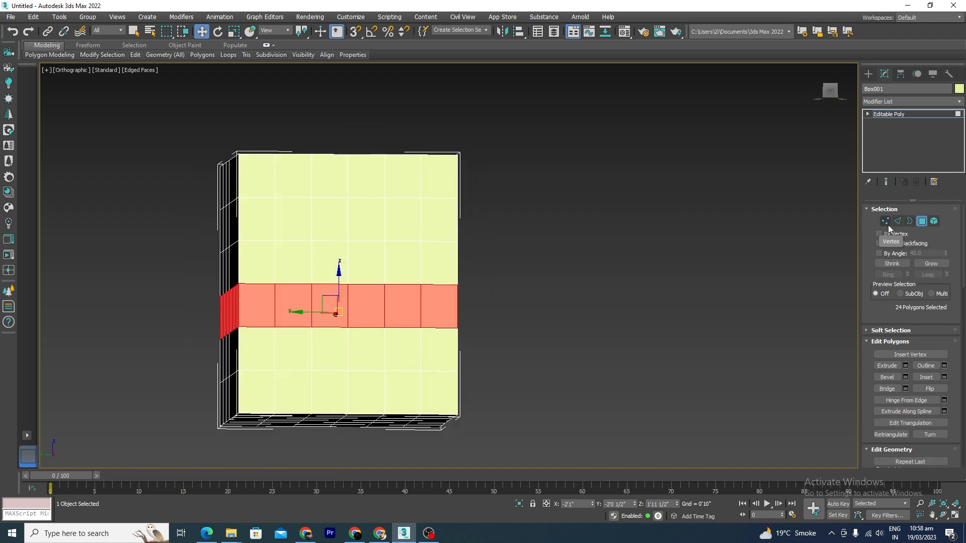
- Inspect the band's selection at Vertex and Edge levels, and return to Polygon level
{"action": "left_click", "coordinate": [884, 221]}
{"action": "middle_click_drag", "start_coordinate": [556, 328], "coordinate": [486, 359], "text": "alt"}
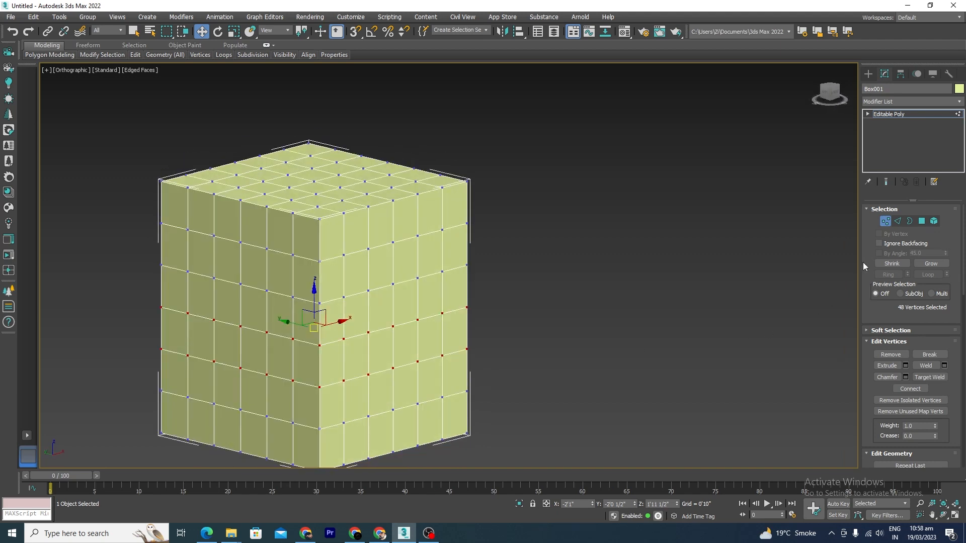
{"action": "left_click", "coordinate": [897, 221]}
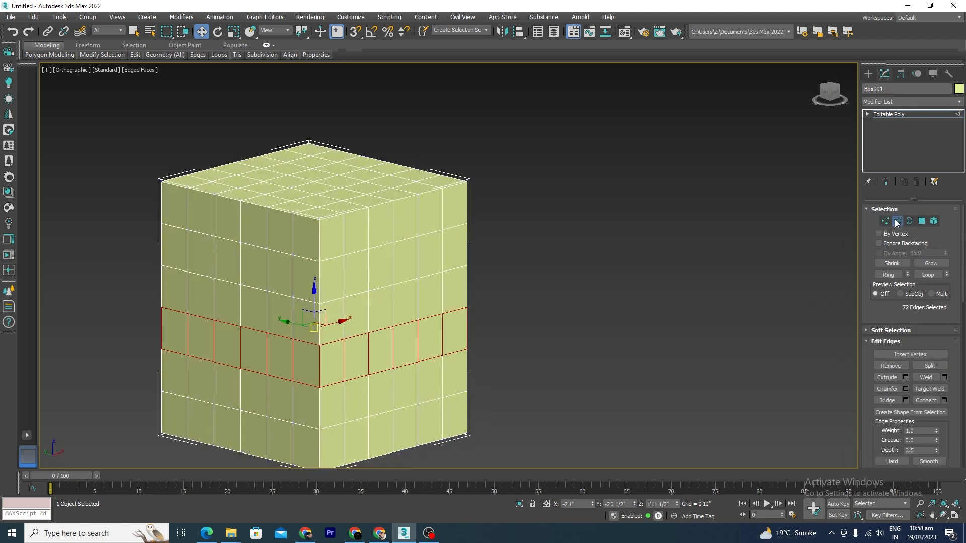
{"action": "middle_click_drag", "start_coordinate": [470, 356], "coordinate": [352, 352], "text": "alt"}
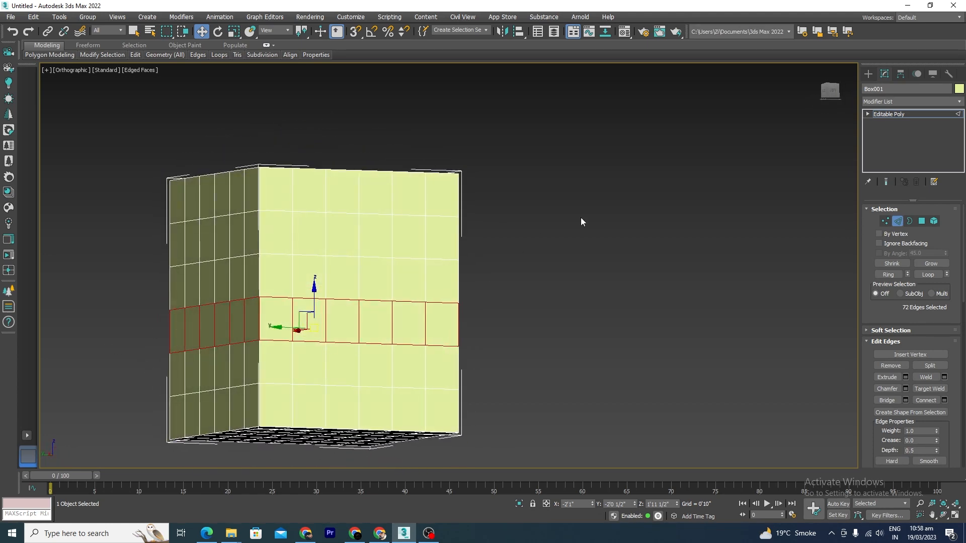
{"action": "left_click", "coordinate": [922, 222]}
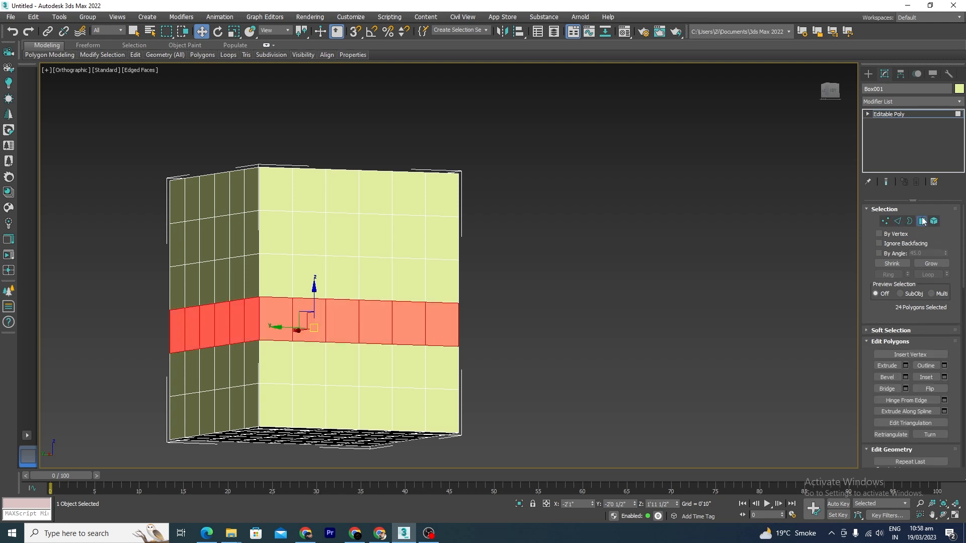
- Select a single polygon in the band, apply Loop and Ring to it, and clear the selection
{"action": "left_click", "coordinate": [335, 316]}
{"action": "middle_click_drag", "start_coordinate": [513, 304], "coordinate": [496, 322], "text": "alt"}
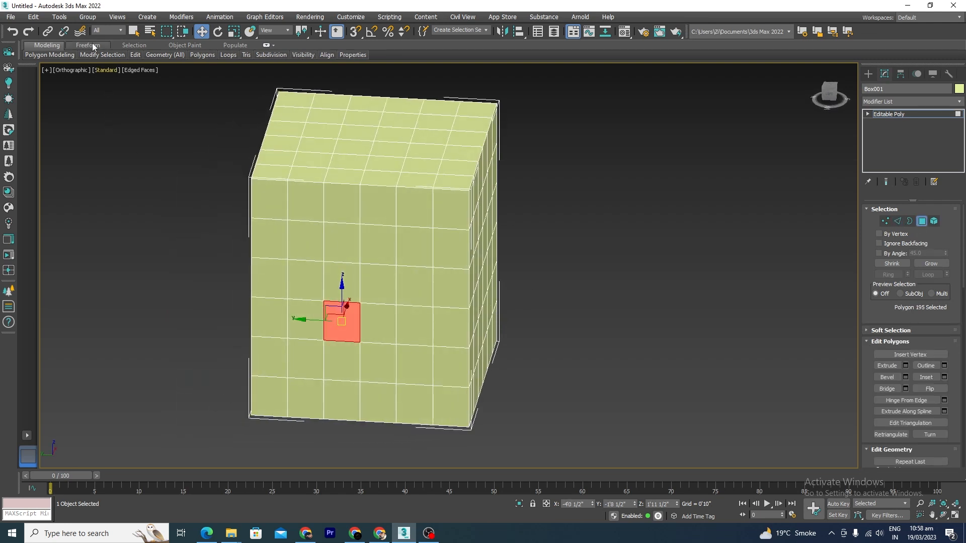
{"action": "mouse_move", "coordinate": [29, 56]}
{"action": "mouse_move", "coordinate": [82, 55]}
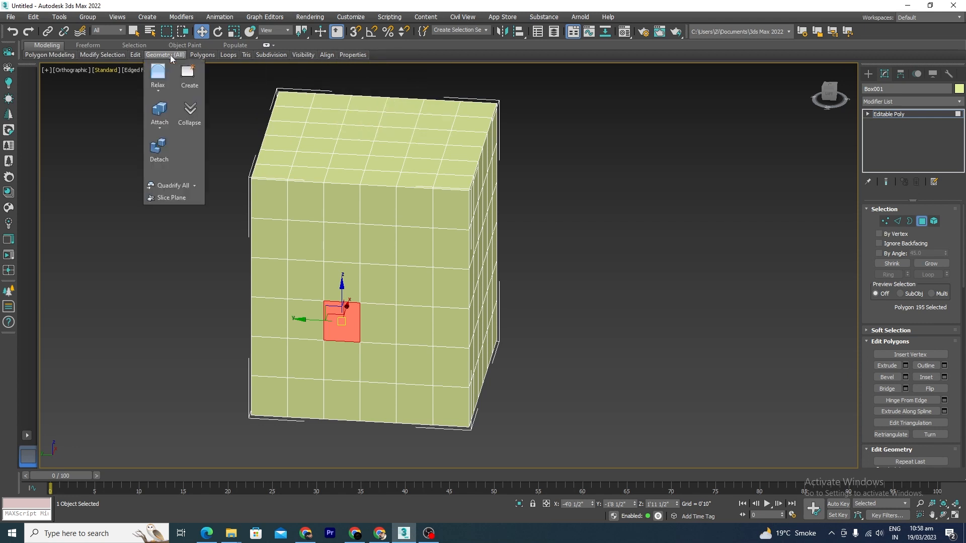
{"action": "mouse_move", "coordinate": [298, 58]}
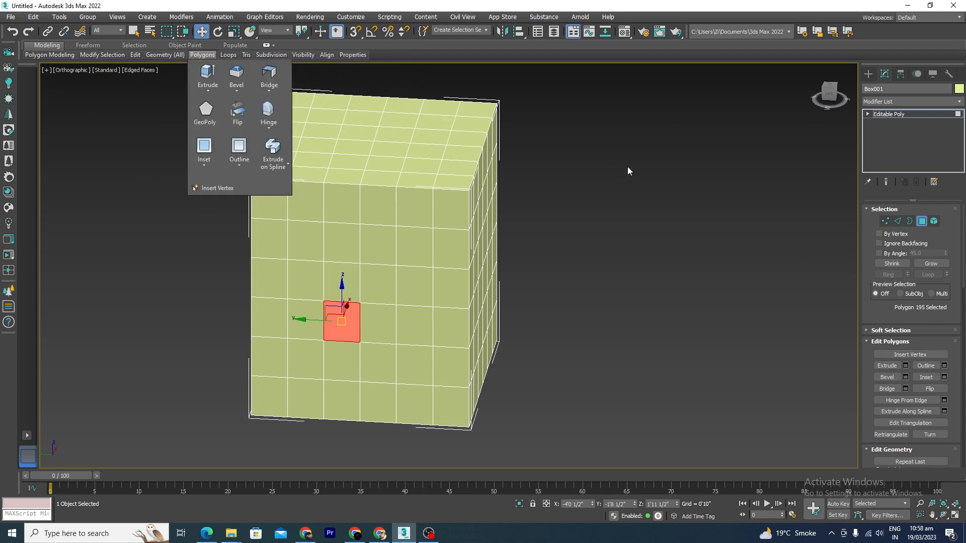
{"action": "mouse_move", "coordinate": [123, 58]}
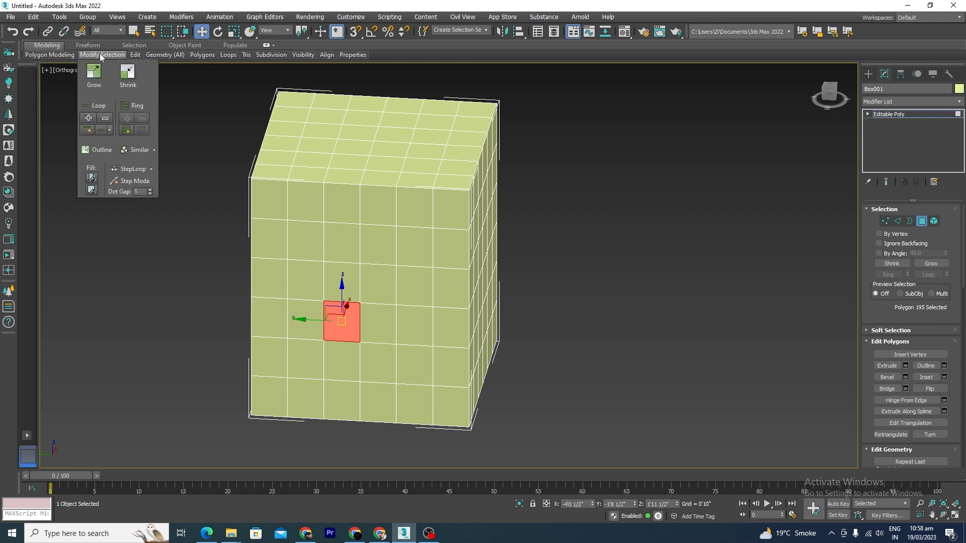
{"action": "left_click", "coordinate": [96, 105]}
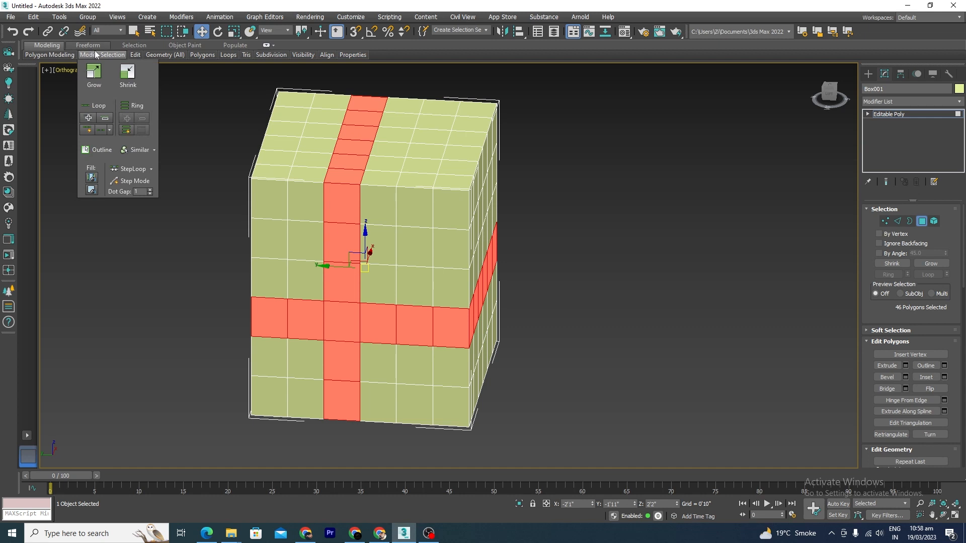
{"action": "left_click", "coordinate": [134, 105]}
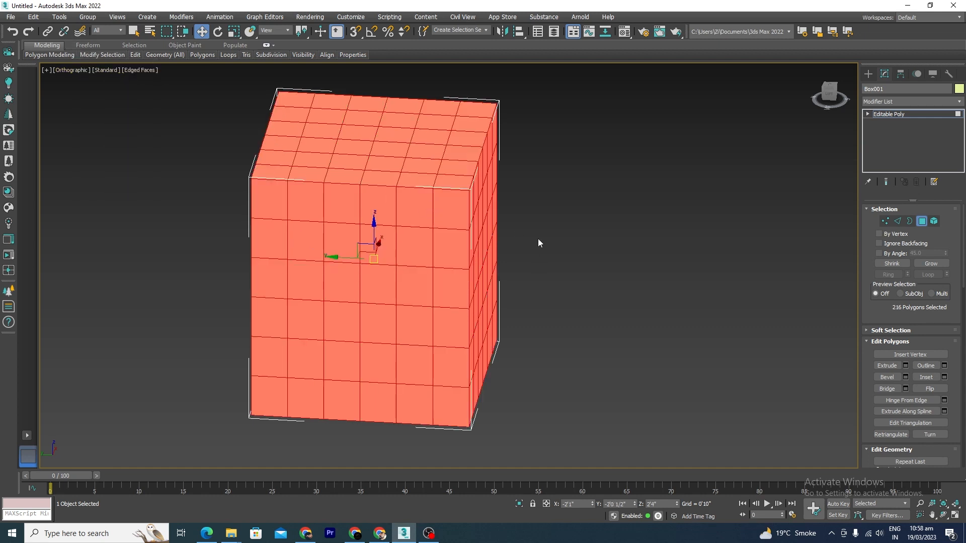
{"action": "left_click", "coordinate": [551, 318]}
- Select one polygon near the middle of the side face, apply Ring, and inspect the crossing bands around the box
{"action": "left_click", "coordinate": [380, 293]}
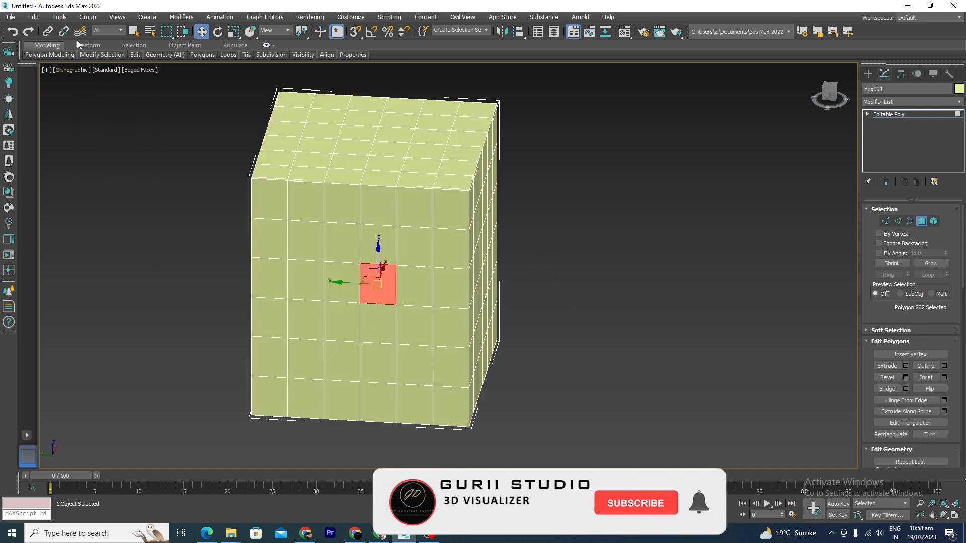
{"action": "mouse_move", "coordinate": [96, 57]}
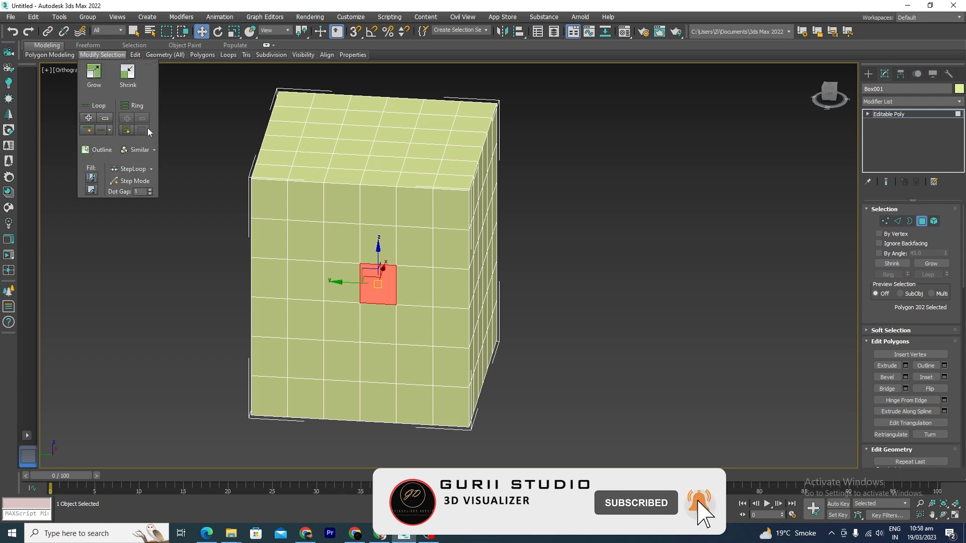
{"action": "left_click", "coordinate": [136, 106]}
{"action": "middle_click_drag", "start_coordinate": [651, 340], "coordinate": [541, 334]}
{"action": "middle_click_drag", "start_coordinate": [558, 282], "coordinate": [474, 300], "text": "alt"}
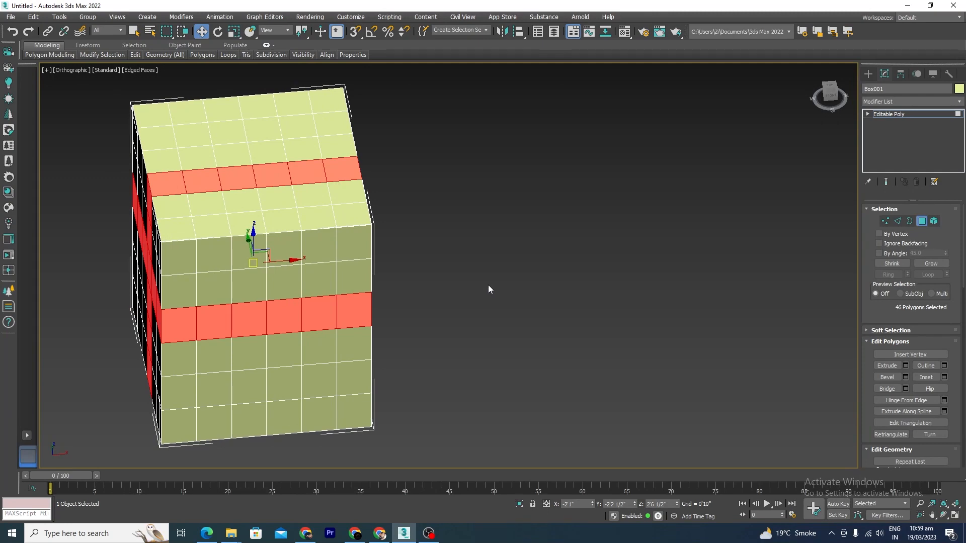
{"action": "middle_click_drag", "start_coordinate": [488, 285], "coordinate": [580, 278], "text": "alt"}
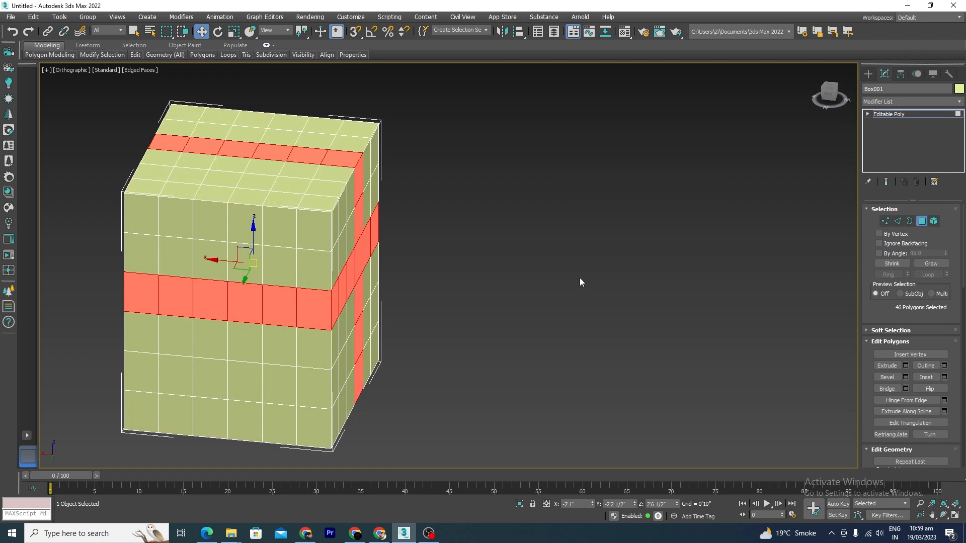
- Remove three alternate polygons of the front face's row and two adjacent polygons of the top strip from the selection
{"action": "left_click", "coordinate": [319, 317], "text": "alt"}
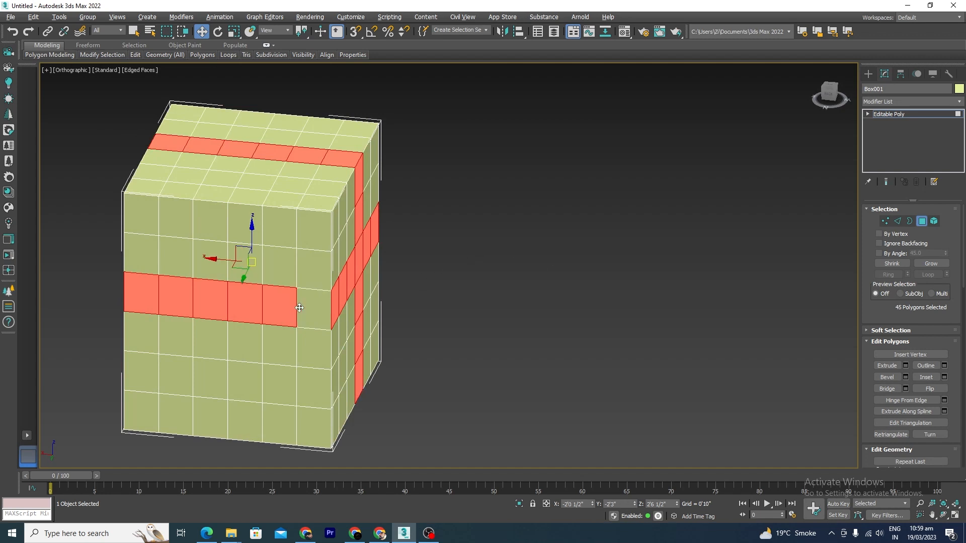
{"action": "left_click", "coordinate": [256, 318], "text": "alt"}
{"action": "left_click", "coordinate": [190, 311], "text": "alt"}
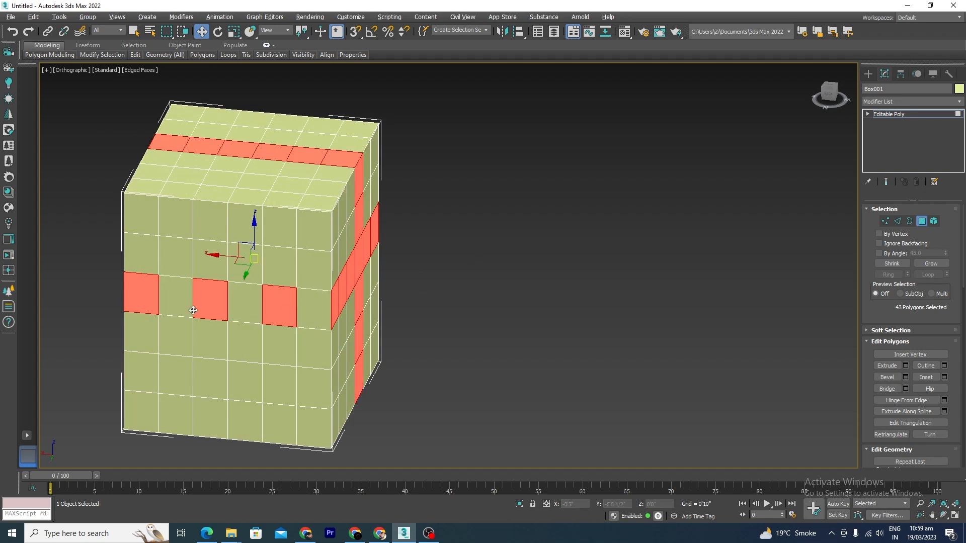
{"action": "left_click", "coordinate": [277, 158], "text": "alt"}
{"action": "left_click", "coordinate": [299, 161], "text": "alt"}
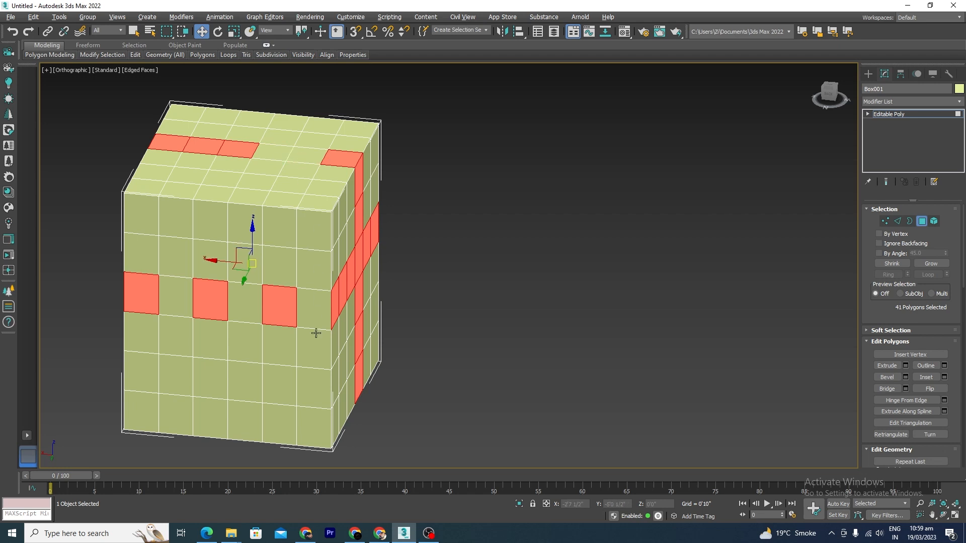
- Add front-face polygons in the row, a column below it and the lowest row to the selection, and clear it
{"action": "left_click", "coordinate": [321, 307], "text": "ctrl"}
{"action": "left_click", "coordinate": [263, 316], "text": "ctrl"}
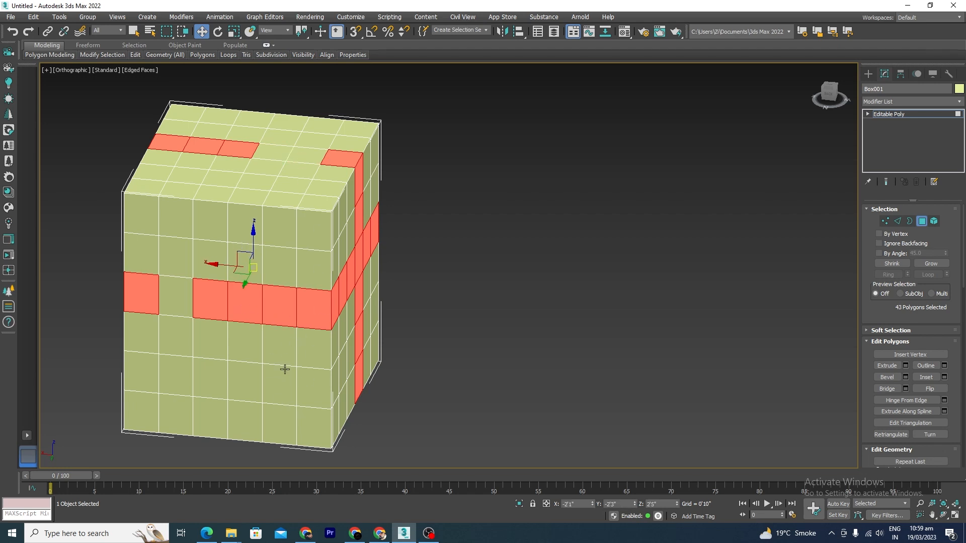
{"action": "left_click", "coordinate": [280, 345], "text": "ctrl"}
{"action": "left_click", "coordinate": [280, 385], "text": "ctrl"}
{"action": "left_click", "coordinate": [281, 427], "text": "ctrl"}
{"action": "left_click", "coordinate": [250, 433], "text": "ctrl"}
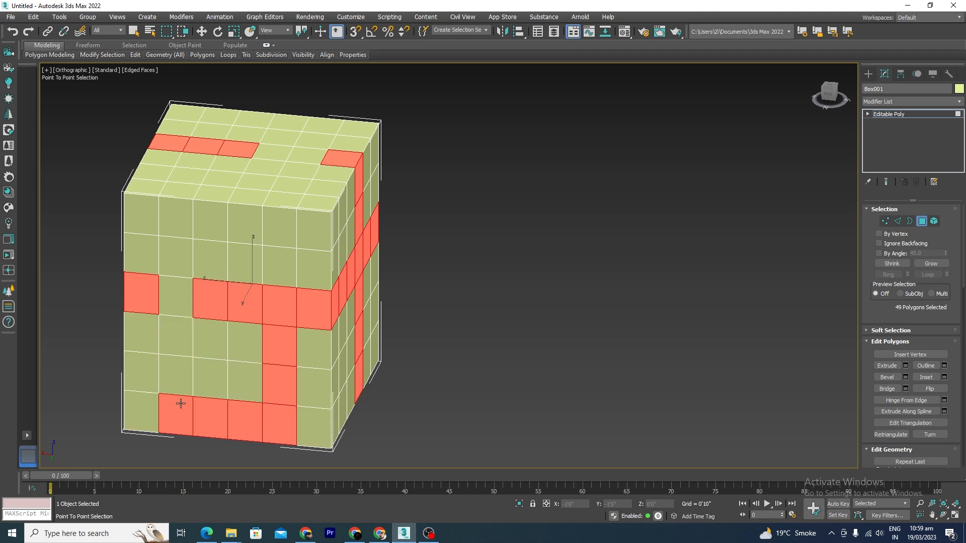
{"action": "key", "text": "w"}
{"action": "left_click", "coordinate": [493, 320]}
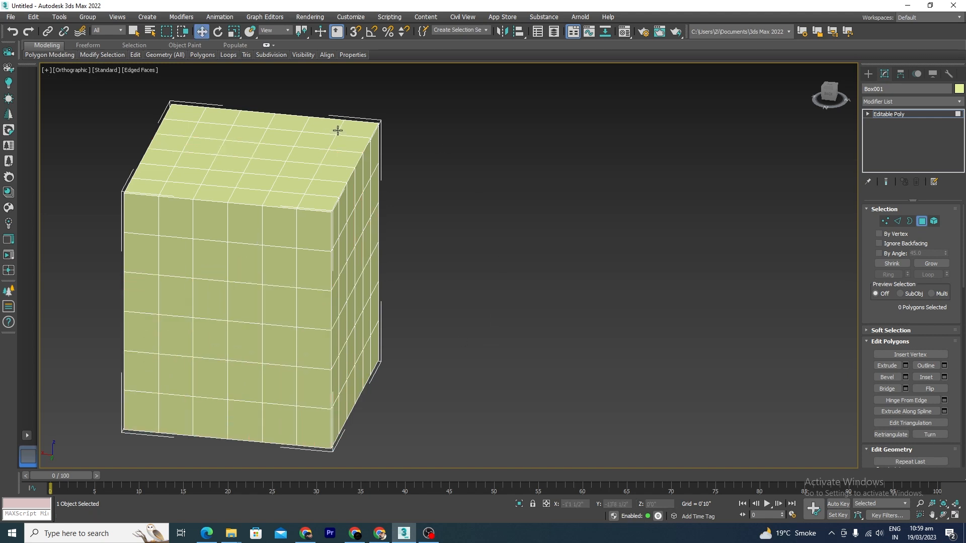
- Use the rectangular selection region to select all polygons of the box, and clear the selection
{"action": "left_click", "coordinate": [162, 32]}
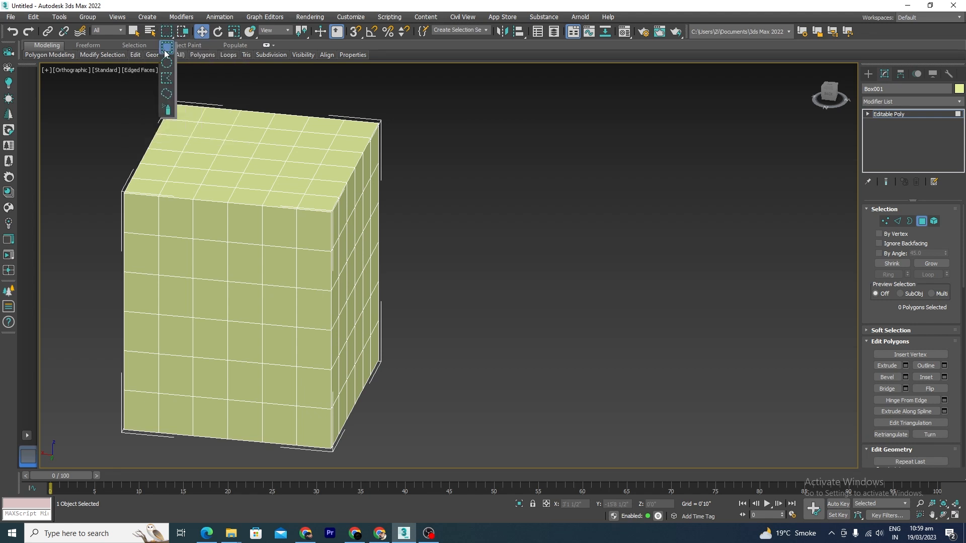
{"action": "left_click", "coordinate": [164, 50]}
{"action": "left_click_drag", "start_coordinate": [117, 467], "coordinate": [117, 467]}
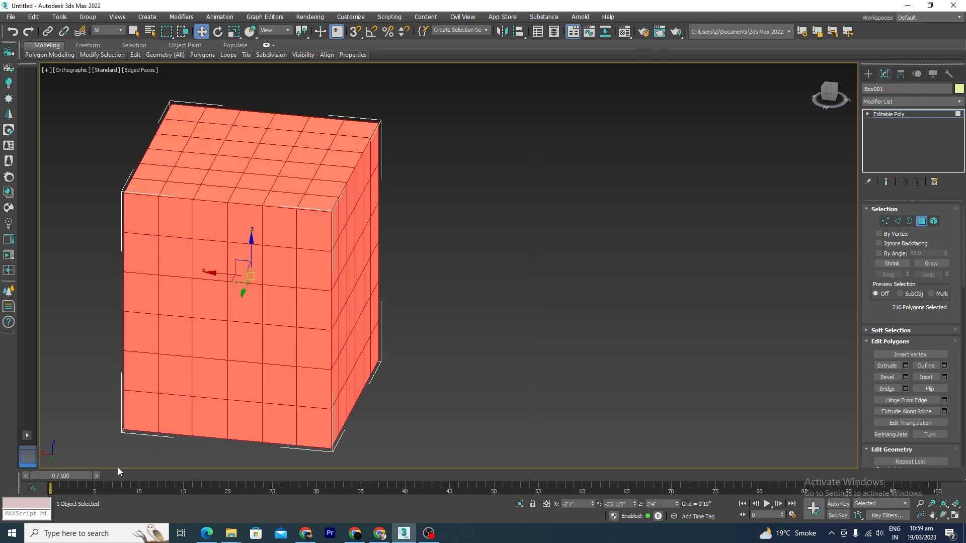
{"action": "left_click", "coordinate": [450, 177]}
- Switch to the circular selection region and select different parts of the box with several circles
{"action": "left_click_drag", "start_coordinate": [173, 34], "coordinate": [170, 65]}
{"action": "left_click_drag", "start_coordinate": [429, 117], "coordinate": [108, 454]}
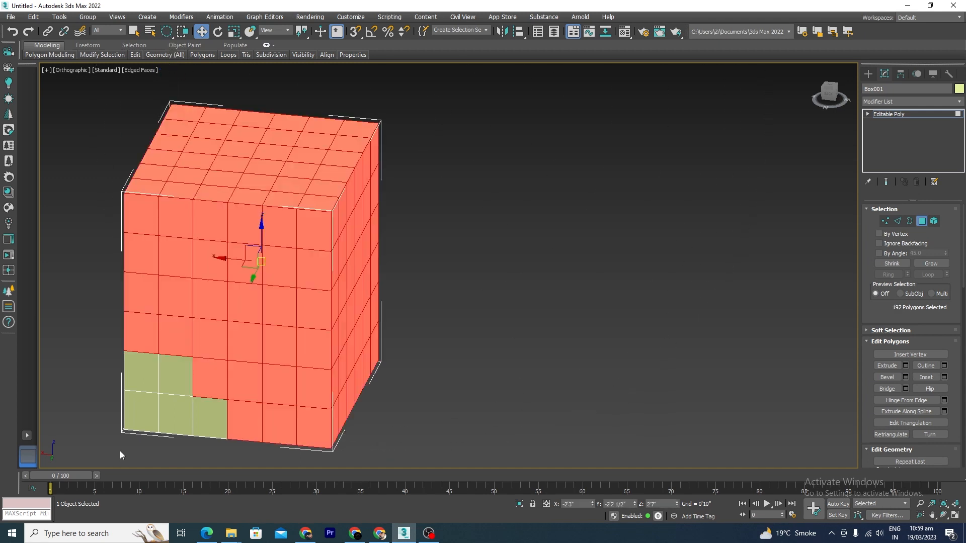
{"action": "scroll", "coordinate": [435, 255], "scroll_direction": "down", "scroll_amount": 4}
{"action": "left_click_drag", "start_coordinate": [432, 216], "coordinate": [337, 351]}
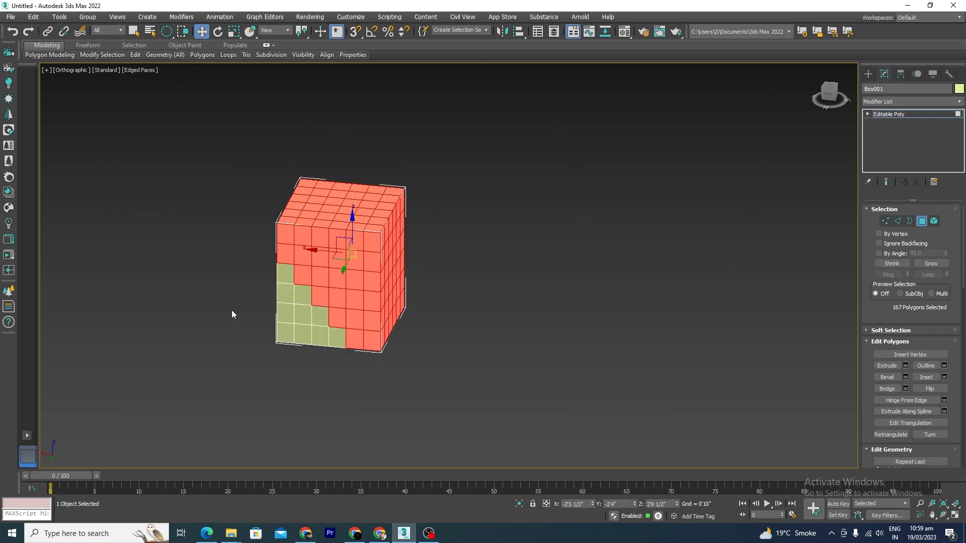
{"action": "left_click_drag", "start_coordinate": [232, 310], "coordinate": [342, 363]}
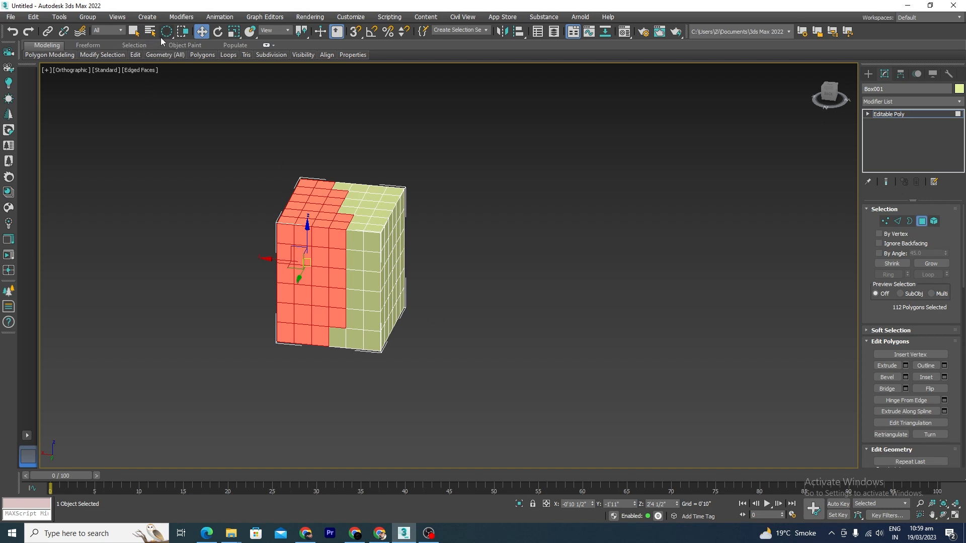
- Switch to the fence selection region and select polygons with a straight-sided outline across the box's upper part
{"action": "left_click_drag", "start_coordinate": [167, 36], "coordinate": [166, 77]}
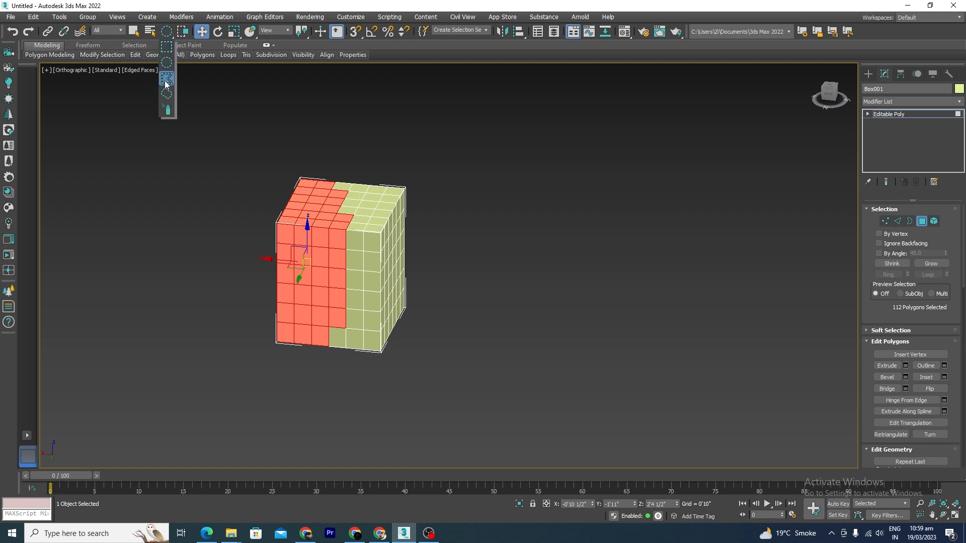
{"action": "left_click_drag", "start_coordinate": [166, 84], "coordinate": [166, 84]}
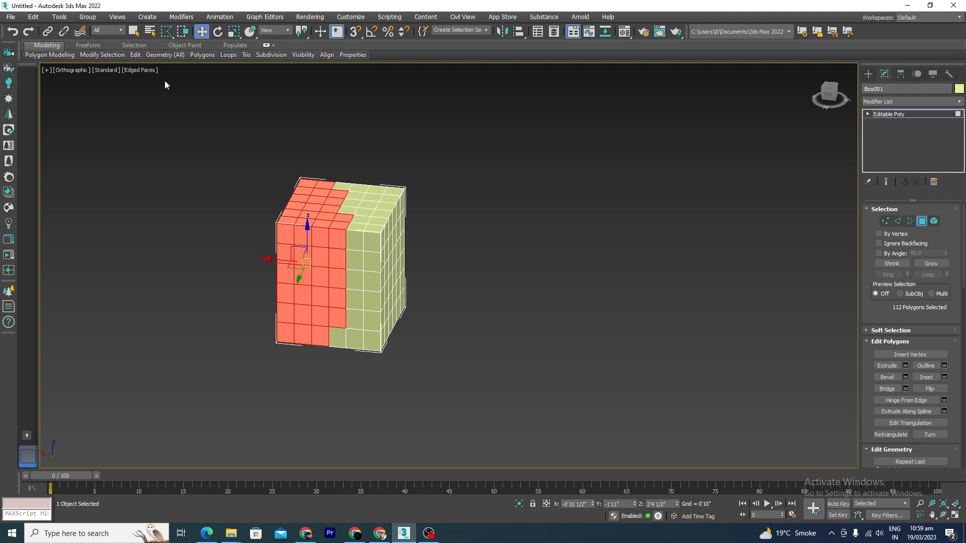
{"action": "left_click", "coordinate": [235, 213]}
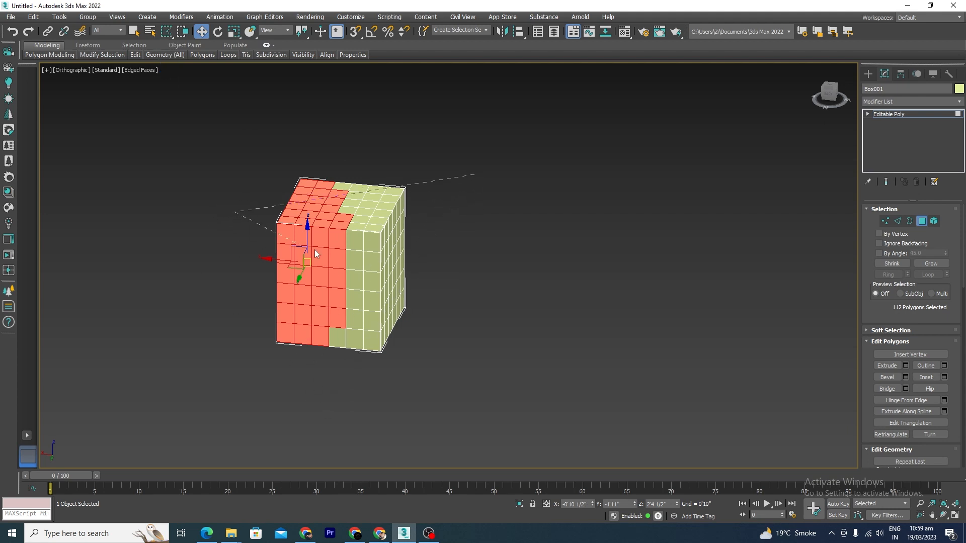
{"action": "left_click", "coordinate": [448, 282]}
{"action": "double_click", "coordinate": [474, 174]}
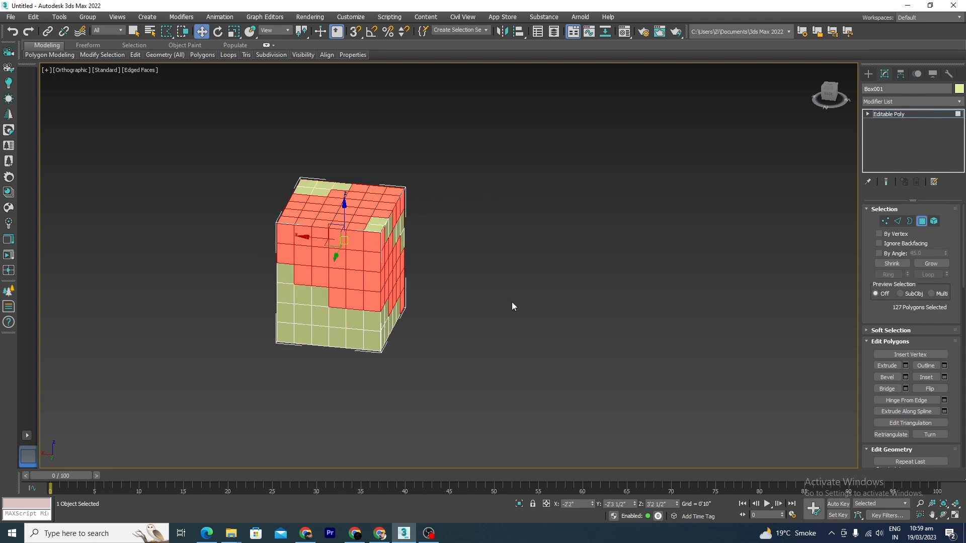
- Switch to the lasso selection region and select the box's lower polygons with a freehand outline
{"action": "left_click", "coordinate": [170, 37]}
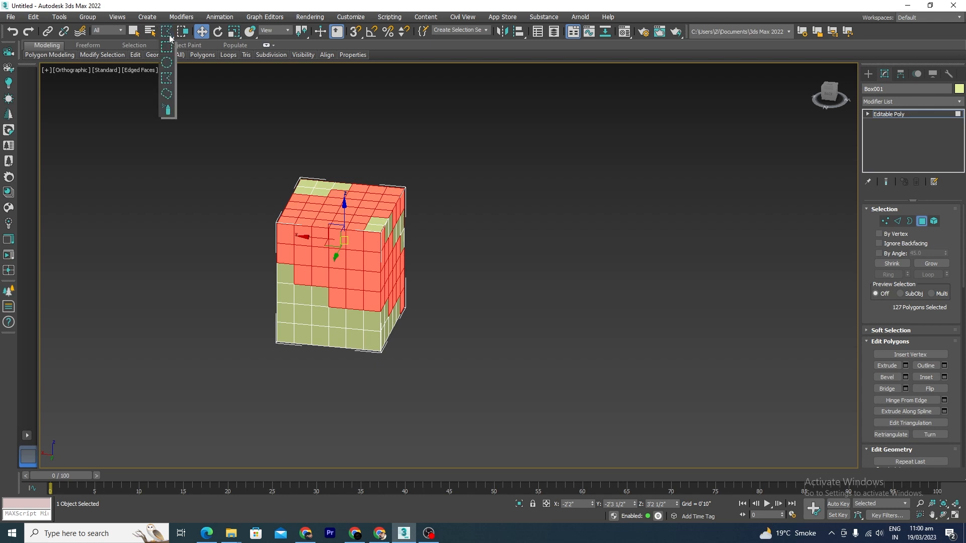
{"action": "left_click", "coordinate": [166, 94]}
{"action": "mouse_move", "coordinate": [191, 110]}
{"action": "left_mouse_down"}
{"action": "mouse_move", "coordinate": [442, 306]}
{"action": "mouse_move", "coordinate": [394, 406]}
{"action": "left_mouse_up"}
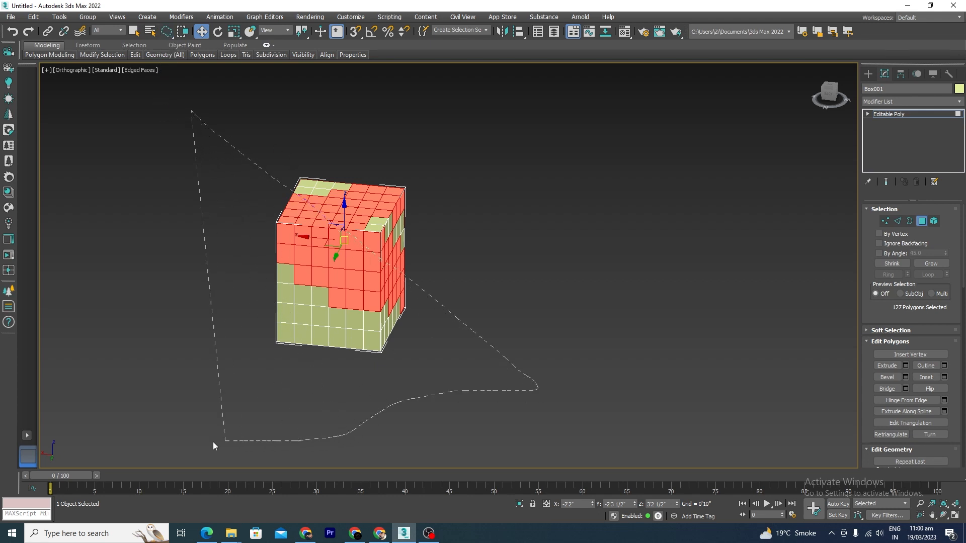
{"action": "left_click_drag", "start_coordinate": [357, 371], "coordinate": [360, 373]}
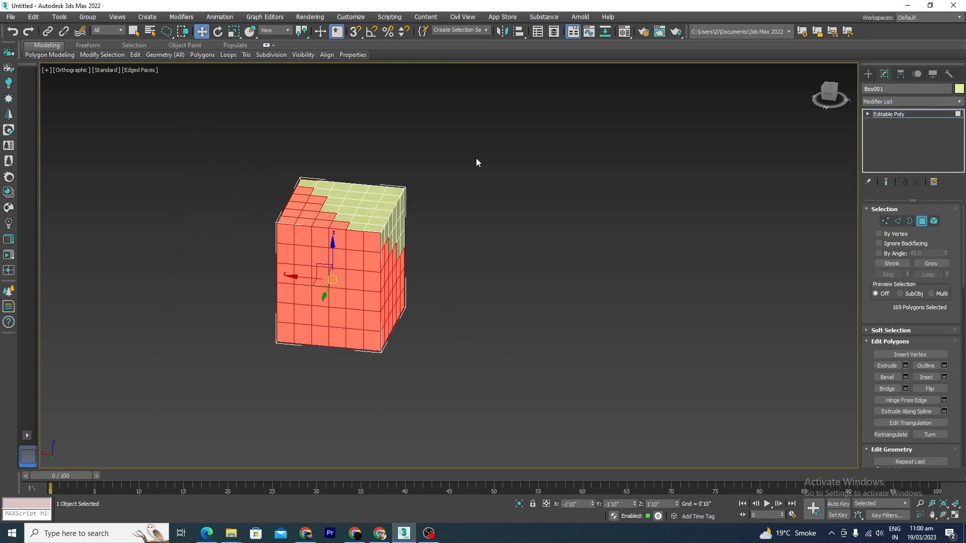
- Select all polygons of the box by drawing large freehand lasso outlines around the whole object
{"action": "mouse_move", "coordinate": [543, 509]}
{"action": "left_mouse_down"}
{"action": "mouse_move", "coordinate": [206, 243]}
{"action": "mouse_move", "coordinate": [260, 157]}
{"action": "left_mouse_up"}
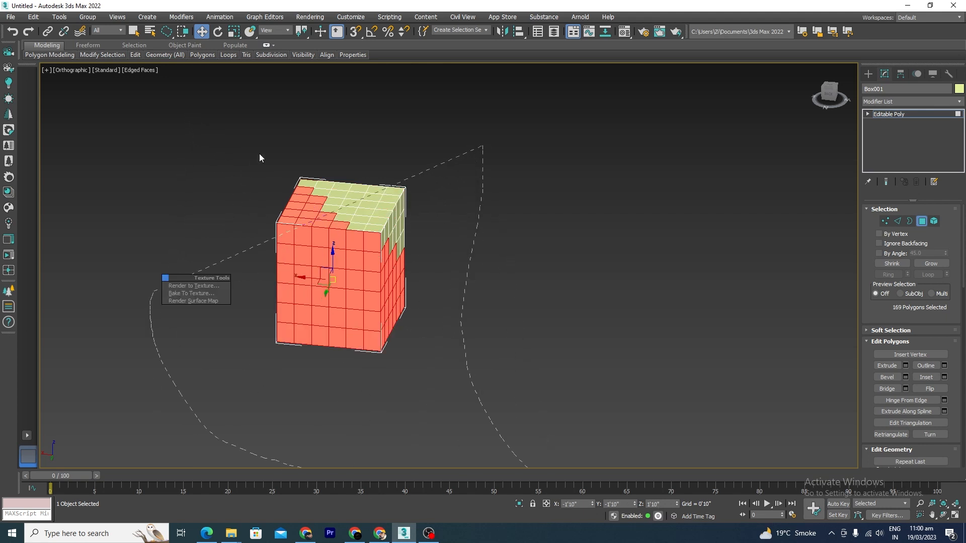
{"action": "left_click", "coordinate": [592, 261]}
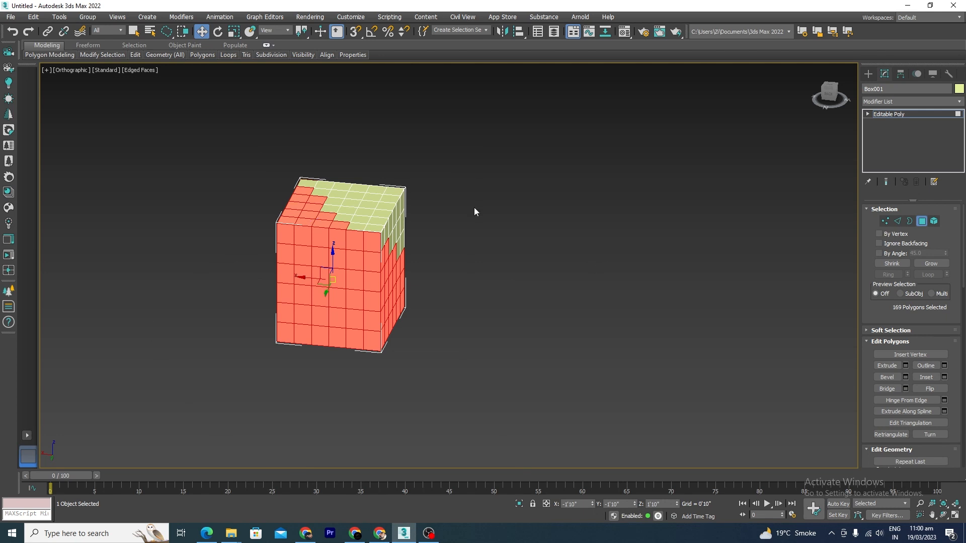
{"action": "left_click_drag", "start_coordinate": [490, 184], "coordinate": [496, 280]}
{"action": "left_click_drag", "start_coordinate": [438, 152], "coordinate": [589, 215]}
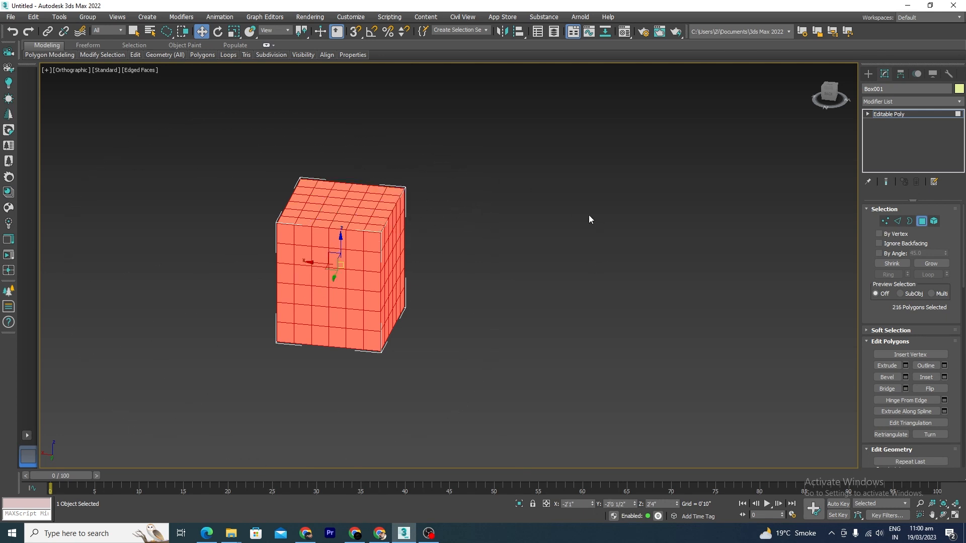
- Switch to the paint selection region, clear the selection, and paint over most of the box's polygons to select them
{"action": "mouse_move", "coordinate": [167, 31]}
{"action": "left_mouse_down"}
{"action": "mouse_move", "coordinate": [184, 103]}
{"action": "mouse_move", "coordinate": [168, 112]}
{"action": "left_mouse_up"}
{"action": "left_click", "coordinate": [468, 252]}
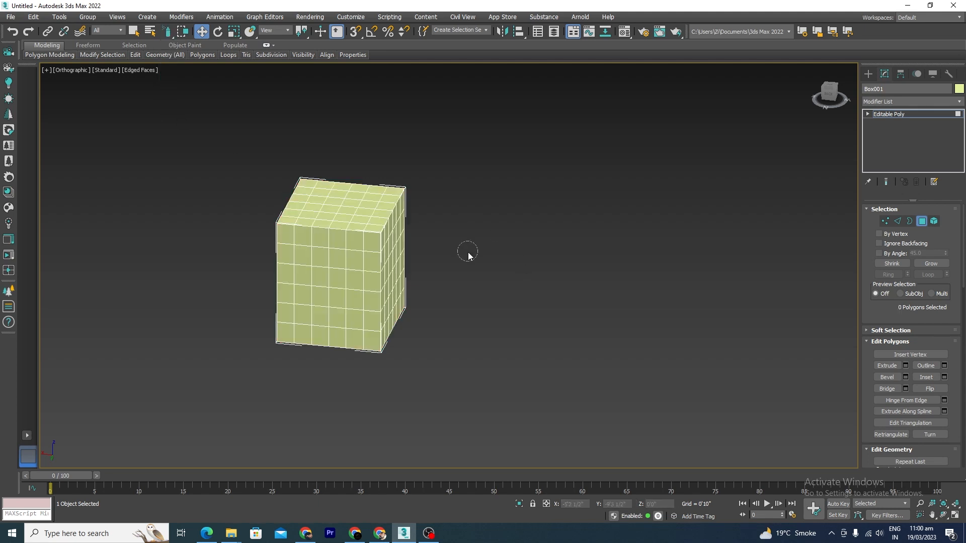
{"action": "mouse_move", "coordinate": [470, 269]}
{"action": "left_mouse_down"}
{"action": "mouse_move", "coordinate": [378, 248]}
{"action": "mouse_move", "coordinate": [352, 302]}
{"action": "mouse_move", "coordinate": [368, 207]}
{"action": "mouse_move", "coordinate": [321, 313]}
{"action": "mouse_move", "coordinate": [332, 341]}
{"action": "mouse_move", "coordinate": [320, 292]}
{"action": "mouse_move", "coordinate": [390, 224]}
{"action": "mouse_move", "coordinate": [356, 296]}
{"action": "mouse_move", "coordinate": [408, 299]}
{"action": "left_mouse_up"}
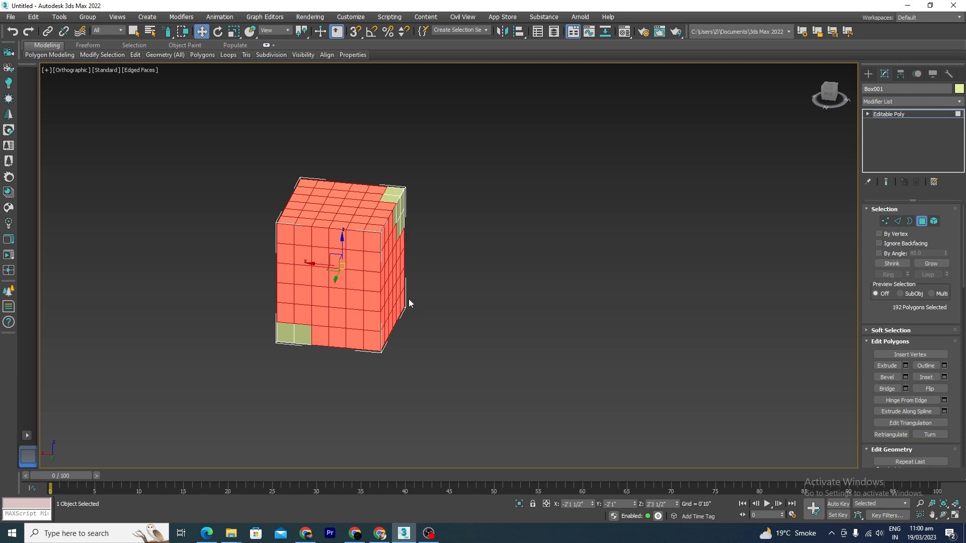
- Remove polygons on the box's front and side faces from the selection by painting over them in subtract mode
{"action": "left_click", "coordinate": [367, 282], "text": "alt"}
{"action": "mouse_move", "coordinate": [409, 245]}
{"action": "left_mouse_down", "text": "alt"}
{"action": "mouse_move", "coordinate": [368, 287]}
{"action": "mouse_move", "coordinate": [422, 290]}
{"action": "mouse_move", "coordinate": [357, 322]}
{"action": "mouse_move", "coordinate": [319, 265]}
{"action": "mouse_move", "coordinate": [384, 299]}
{"action": "mouse_move", "coordinate": [393, 280]}
{"action": "left_mouse_up", "text": "alt"}
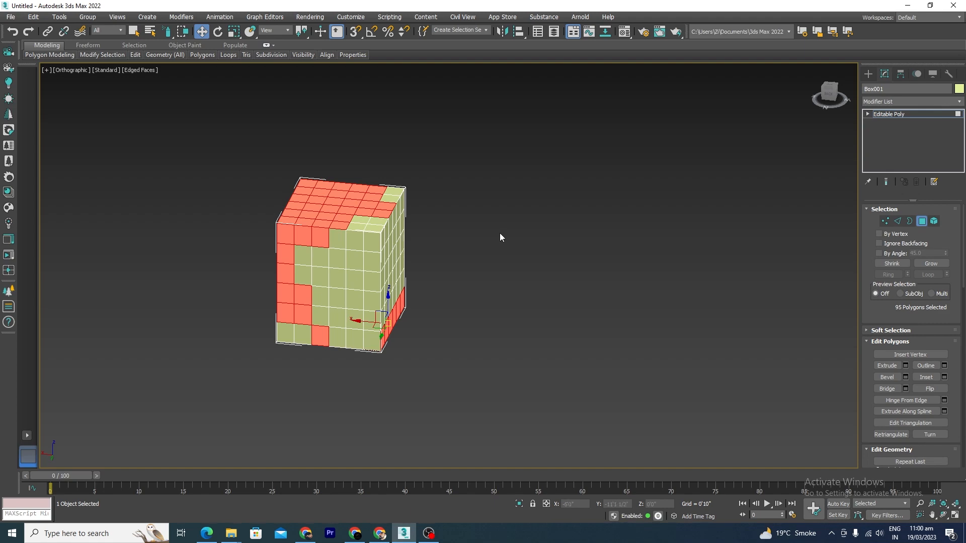
{"action": "middle_click_drag", "start_coordinate": [500, 234], "coordinate": [423, 283], "text": "alt"}
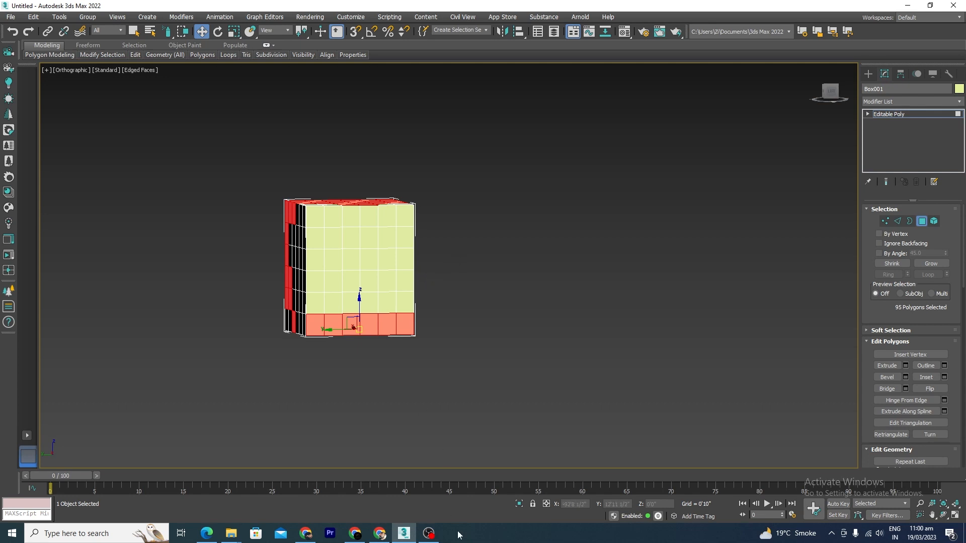
{"action": "left_click", "coordinate": [430, 533]}
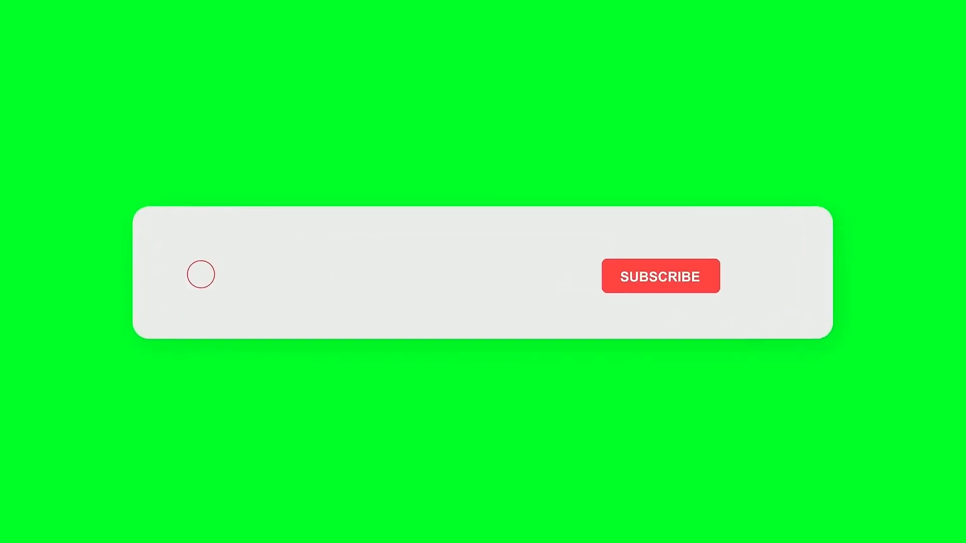